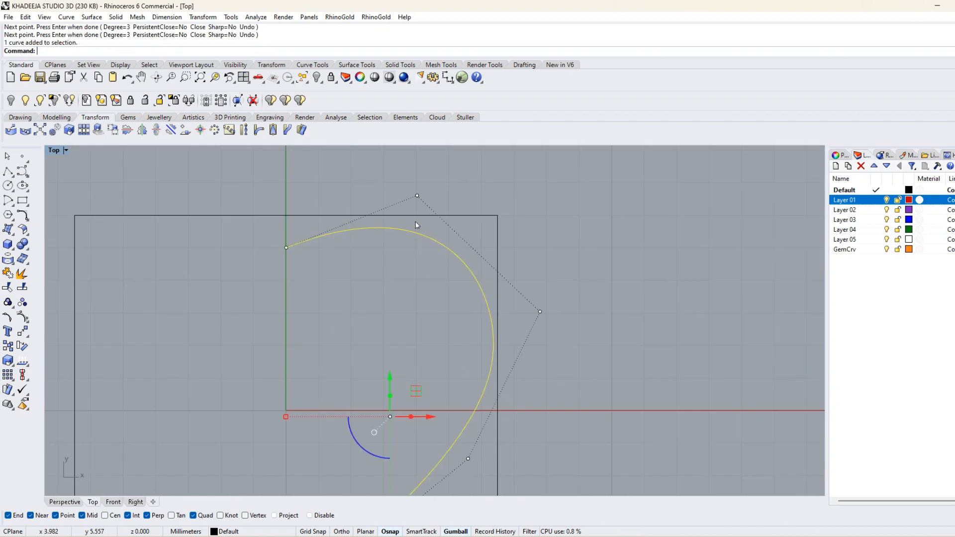
Reshape the half-heart curve by moving its control points so that its right bulge fits inside the rectangle's right edge.
{"action": "left_click", "coordinate": [397, 262]}
{"action": "left_click_drag", "start_coordinate": [423, 242], "coordinate": [412, 224]}
{"action": "right_click_drag", "start_coordinate": [545, 341], "coordinate": [497, 291]}
{"action": "left_click_drag", "start_coordinate": [464, 300], "coordinate": [518, 343]}
{"action": "left_click_drag", "start_coordinate": [500, 308], "coordinate": [509, 312]}
{"action": "scroll", "coordinate": [496, 368], "scroll_direction": "down", "scroll_amount": 4}
{"action": "right_click_drag", "start_coordinate": [414, 431], "coordinate": [376, 330]}
{"action": "scroll", "coordinate": [376, 328], "scroll_direction": "up", "scroll_amount": 6}
{"action": "left_click_drag", "start_coordinate": [382, 326], "coordinate": [430, 364]}
{"action": "left_click_drag", "start_coordinate": [434, 324], "coordinate": [433, 330]}
{"action": "scroll", "coordinate": [306, 267], "scroll_direction": "down", "scroll_amount": 3}
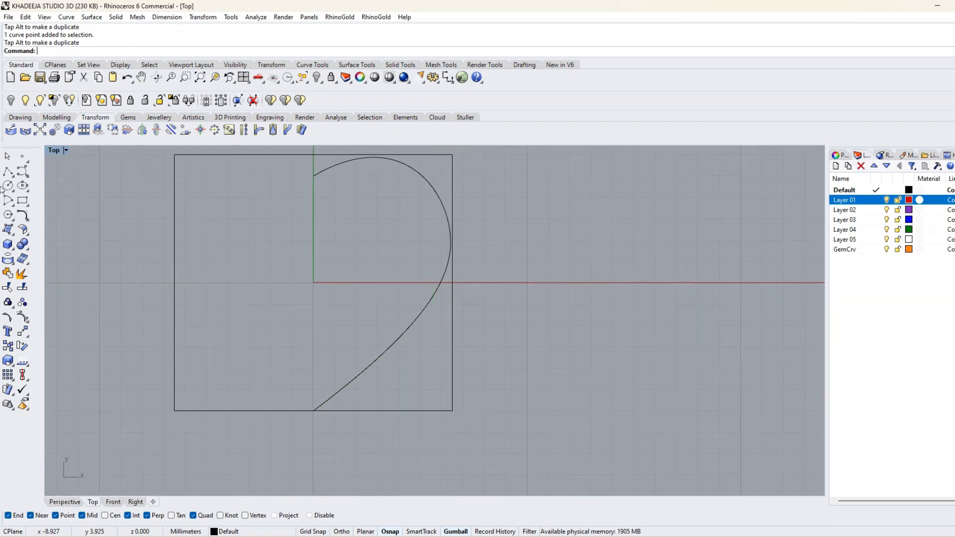
Extend the upper end of the half-heart curve smoothly past the vertical axis into the left half of the rectangle.
{"action": "left_click", "coordinate": [26, 222]}
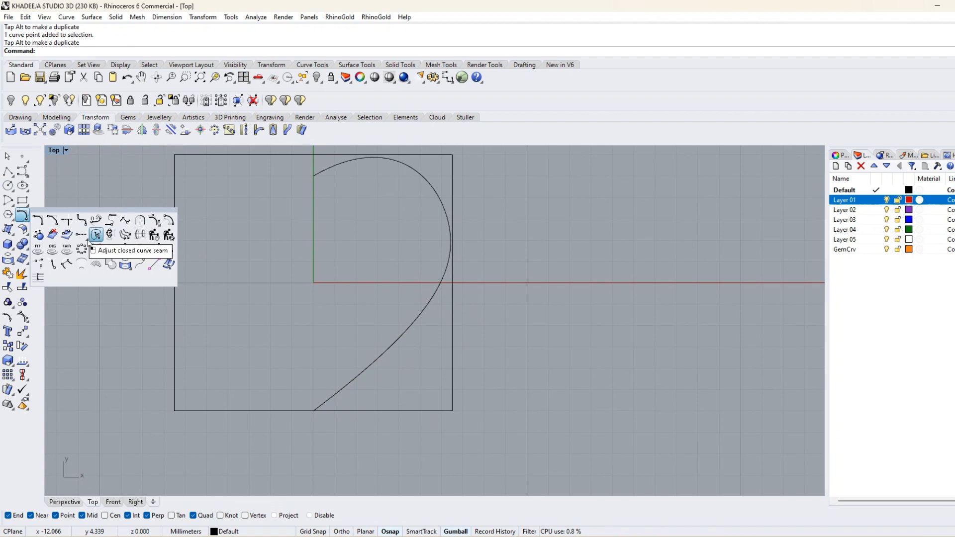
{"action": "left_click", "coordinate": [125, 249]}
{"action": "key", "text": "Return"}
{"action": "left_click", "coordinate": [336, 166]}
{"action": "left_click", "coordinate": [247, 214]}
Offset the extended half-heart curve inward by 2.5 mm.
{"action": "left_click", "coordinate": [28, 222]}
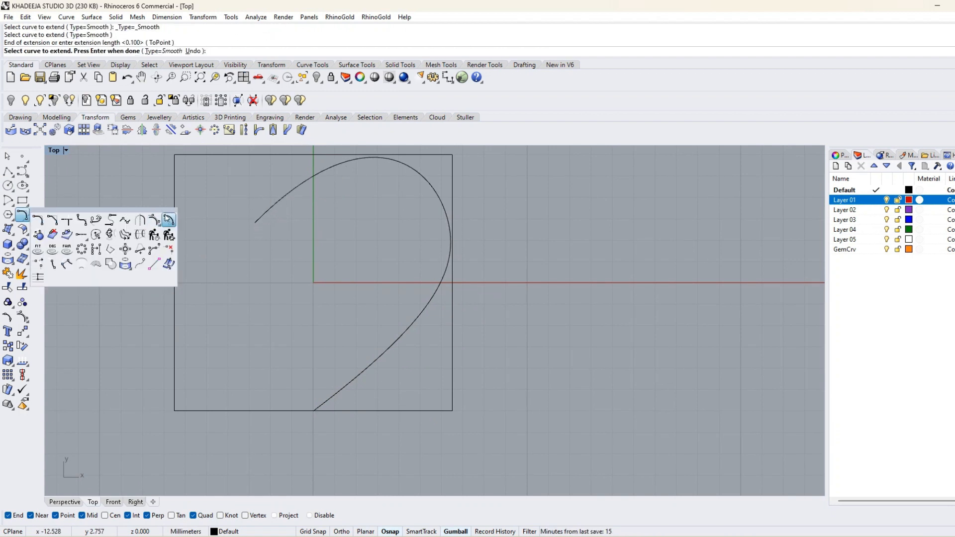
{"action": "left_click", "coordinate": [169, 220]}
{"action": "left_click", "coordinate": [416, 172]}
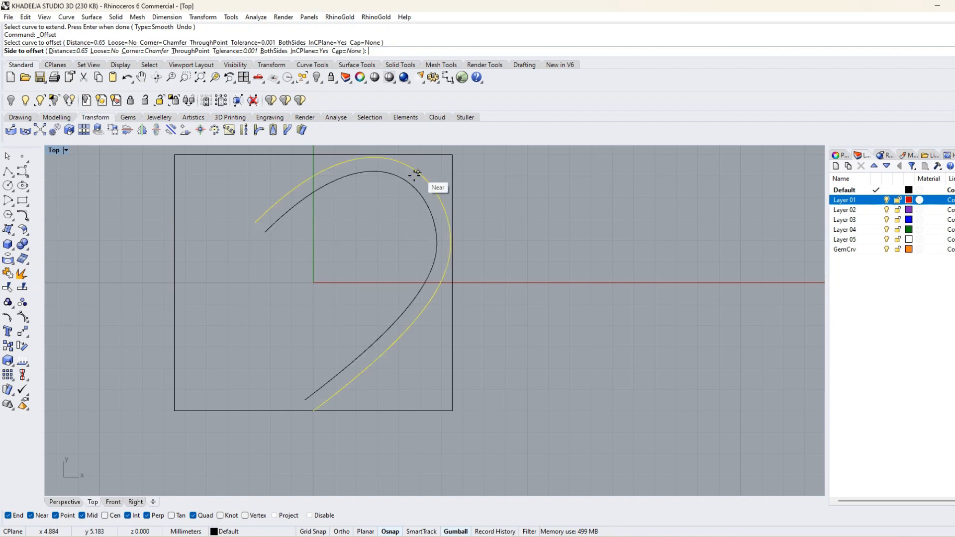
{"action": "type", "text": "2.5"}
{"action": "key", "text": "Return"}
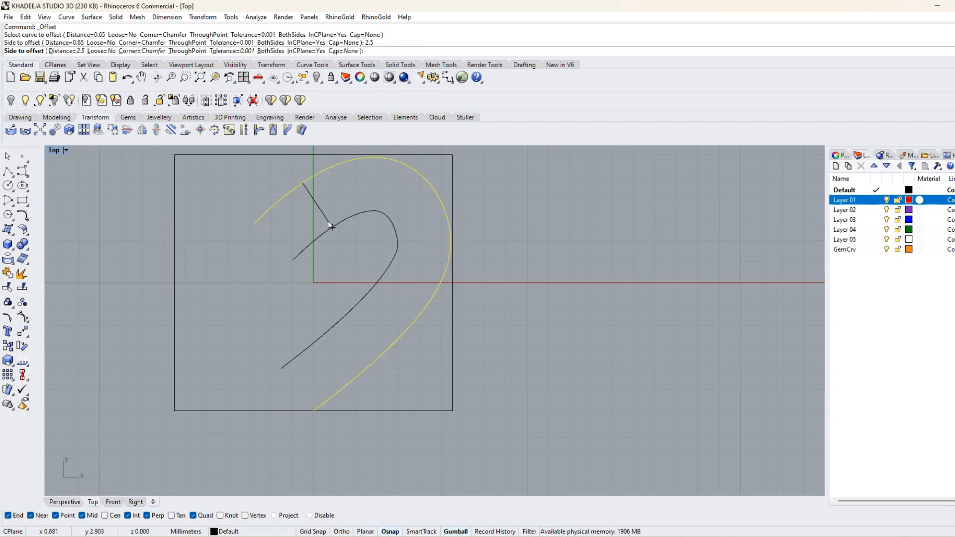
{"action": "left_click", "coordinate": [331, 227]}
Draw a vertical line along the centre axis from the rectangle's top edge to its bottom edge.
{"action": "left_click", "coordinate": [7, 170]}
{"action": "left_click", "coordinate": [313, 155]}
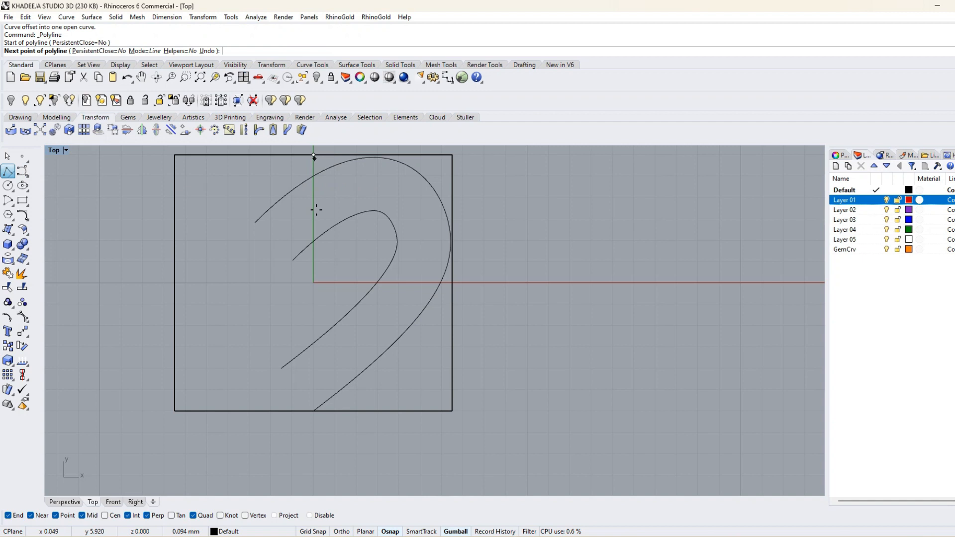
{"action": "left_click", "coordinate": [314, 411]}
{"action": "key", "text": "Return"}
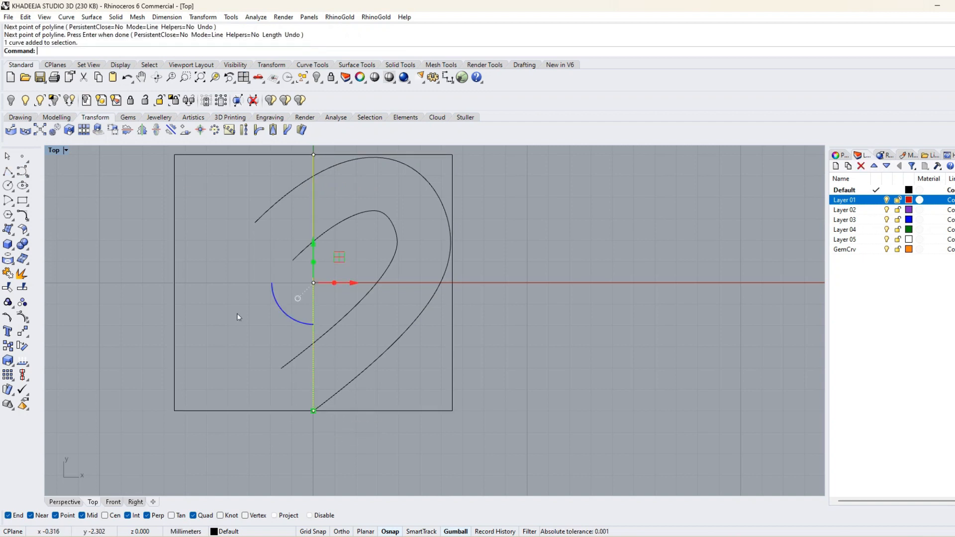
Trim the ends of both half-heart curves left of the centre line and delete that line.
{"action": "left_click", "coordinate": [8, 286]}
{"action": "left_click", "coordinate": [290, 192]}
{"action": "left_click", "coordinate": [300, 254]}
{"action": "left_click", "coordinate": [299, 352]}
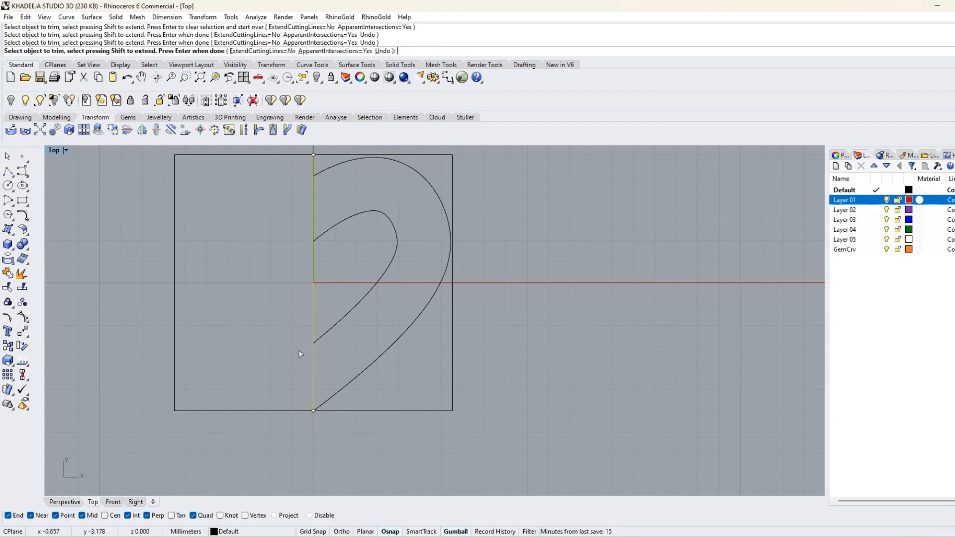
{"action": "key", "text": "Return"}
{"action": "key", "text": "Delete"}
Rebuild both half-heart curves with 12 points and degree 3, deleting the input curves.
{"action": "left_click_drag", "start_coordinate": [409, 390], "coordinate": [294, 237]}
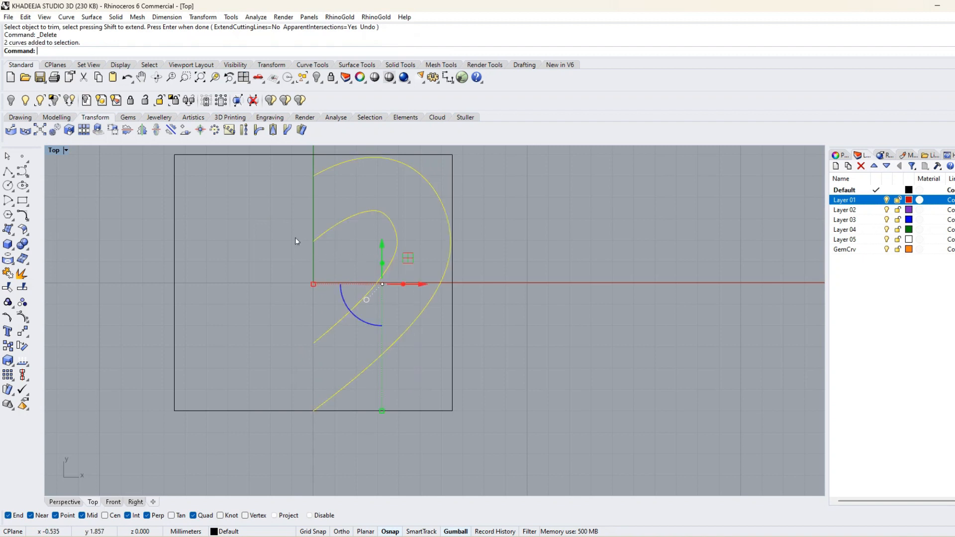
{"action": "left_click", "coordinate": [28, 217]}
{"action": "left_click", "coordinate": [154, 235]}
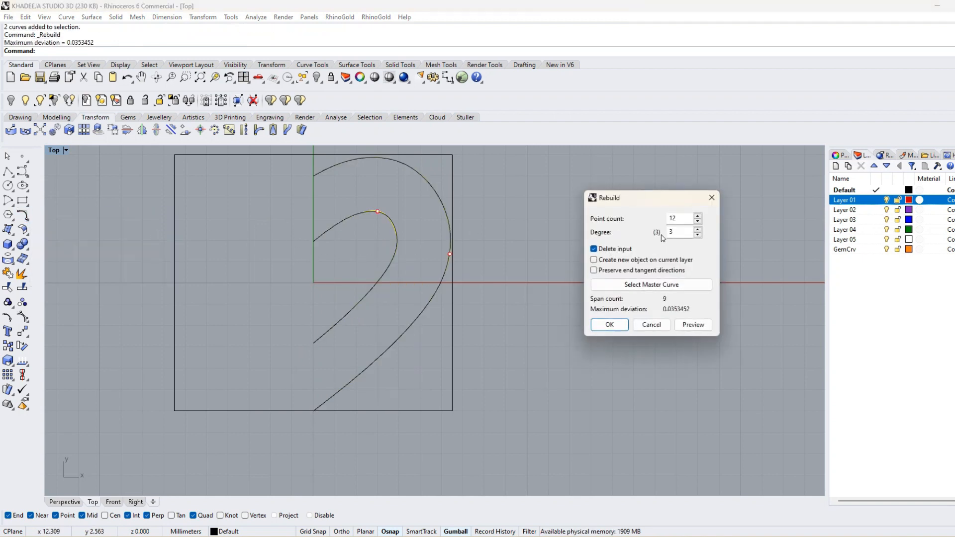
{"action": "left_click", "coordinate": [608, 326]}
Loft a surface between the outer and inner half-heart curves.
{"action": "left_click", "coordinate": [99, 18]}
{"action": "left_click", "coordinate": [107, 109]}
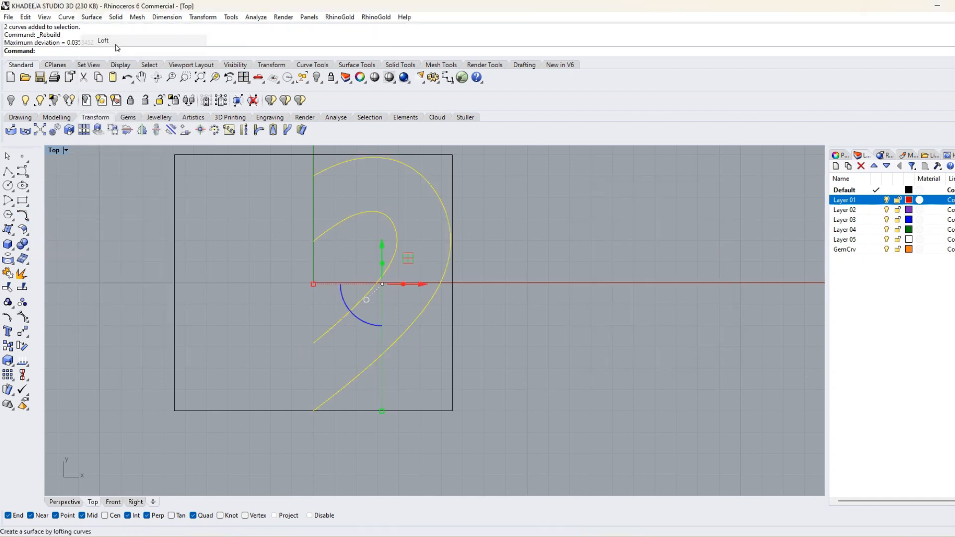
{"action": "left_click", "coordinate": [472, 333]}
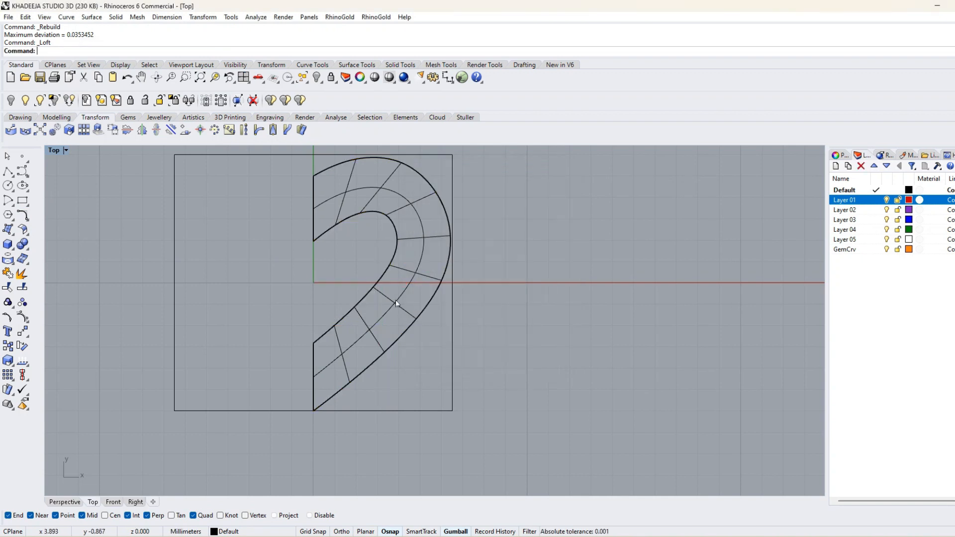
{"action": "left_click", "coordinate": [405, 276]}
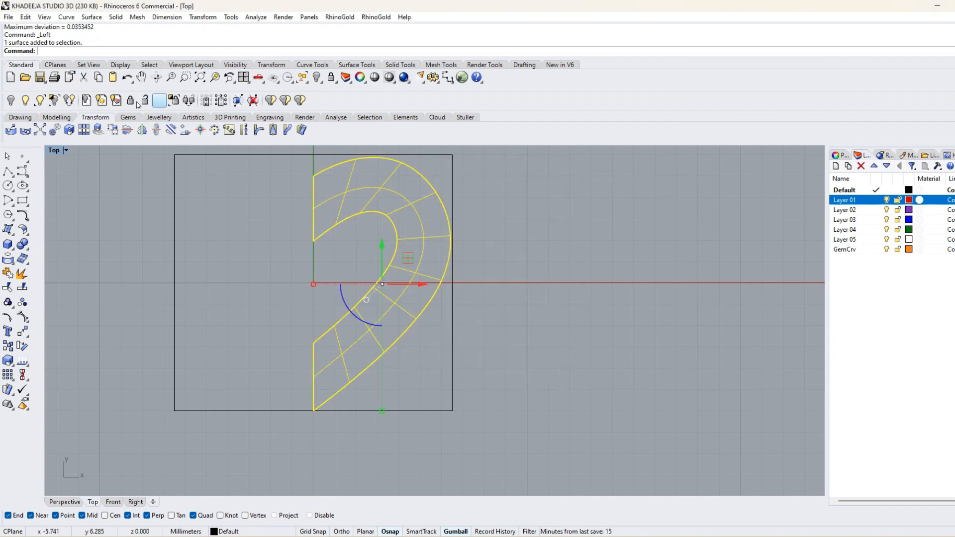
{"action": "left_click", "coordinate": [8, 302]}
{"action": "scroll", "coordinate": [326, 187], "scroll_direction": "up", "scroll_amount": 5}
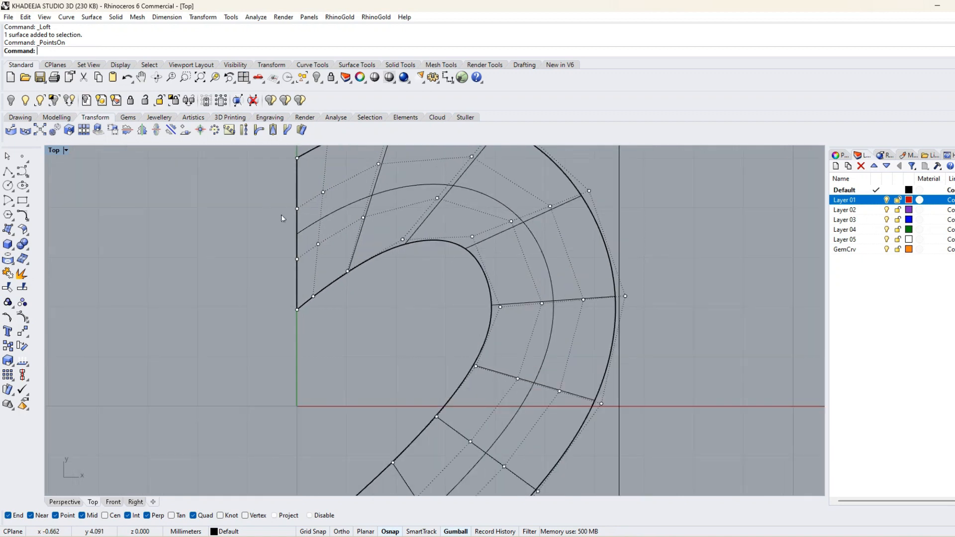
{"action": "scroll", "coordinate": [263, 312], "scroll_direction": "down", "scroll_amount": 8}
{"action": "right_click_drag", "start_coordinate": [279, 327], "coordinate": [346, 289]}
{"action": "key", "text": "Escape"}
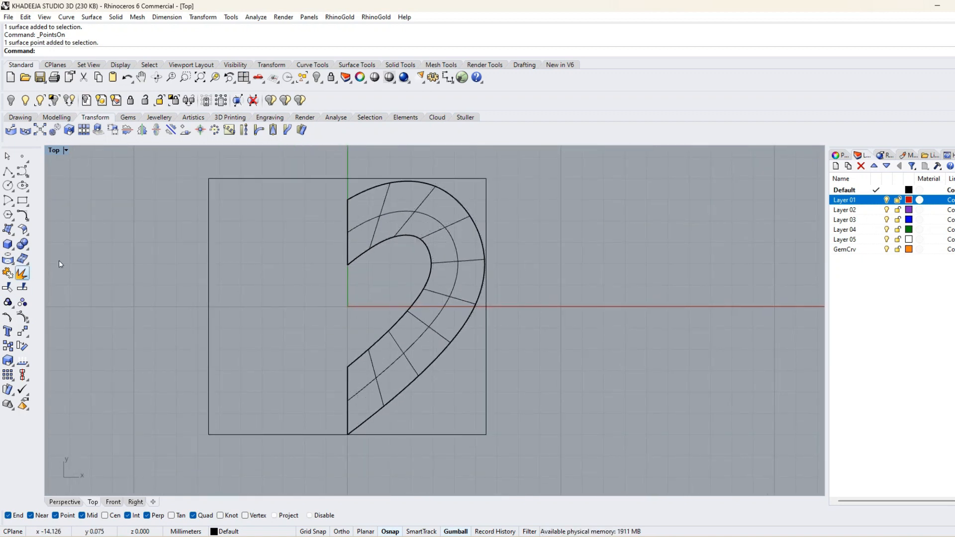
Rebuild the lofted surface with RebuildUV in the U direction using a point count of 6, keeping the input surface.
{"action": "left_click", "coordinate": [420, 216]}
{"action": "left_click", "coordinate": [28, 237]}
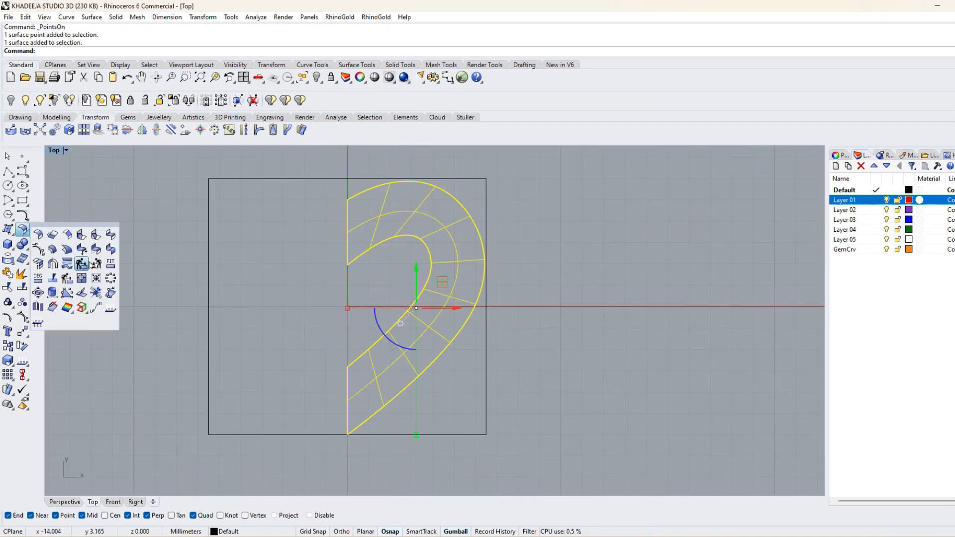
{"action": "left_click", "coordinate": [84, 264]}
{"action": "left_click", "coordinate": [220, 51]}
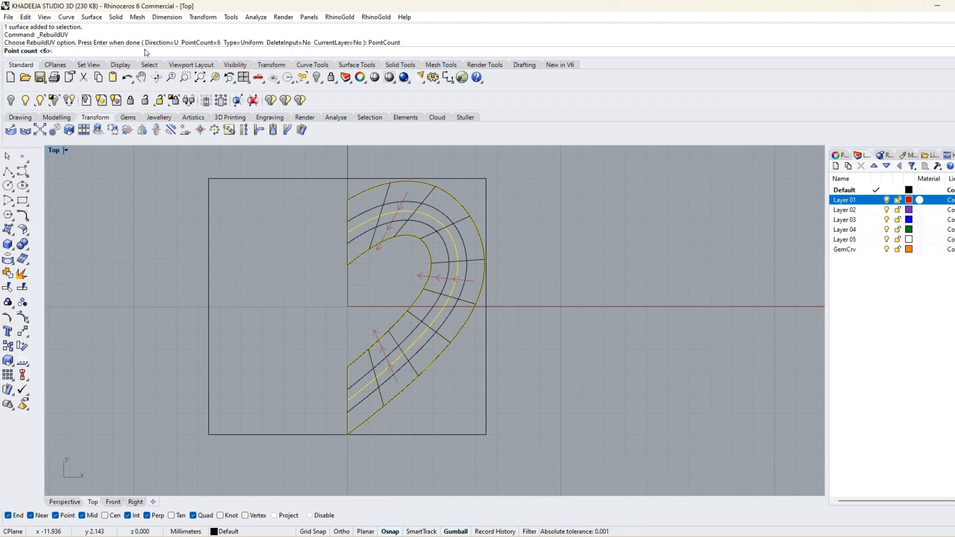
{"action": "type", "text": "6"}
{"action": "key", "text": "Return"}
{"action": "key", "text": "Return"}
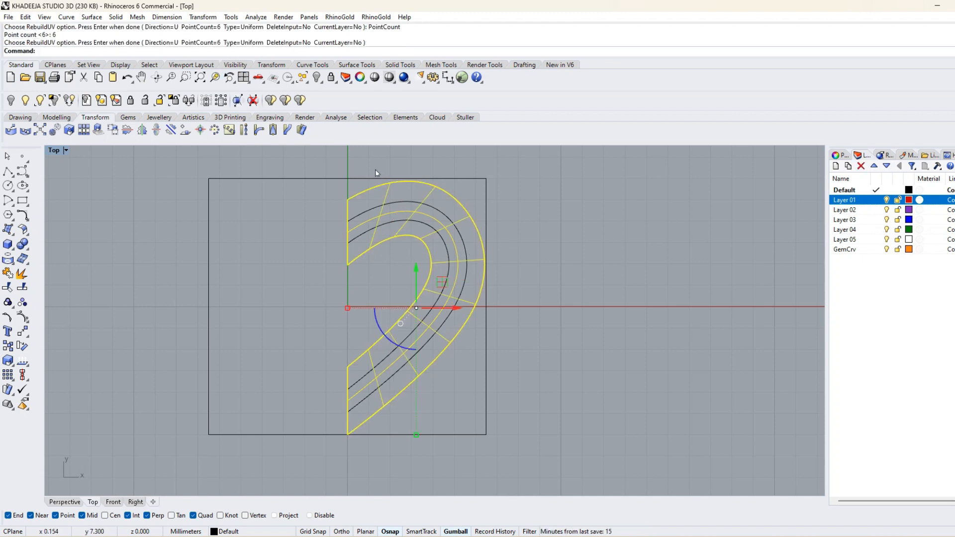
Turn on the rebuilt surface's control points and select the four inner rows along its whole length in the V direction.
{"action": "left_click", "coordinate": [392, 225]}
{"action": "left_click", "coordinate": [23, 331]}
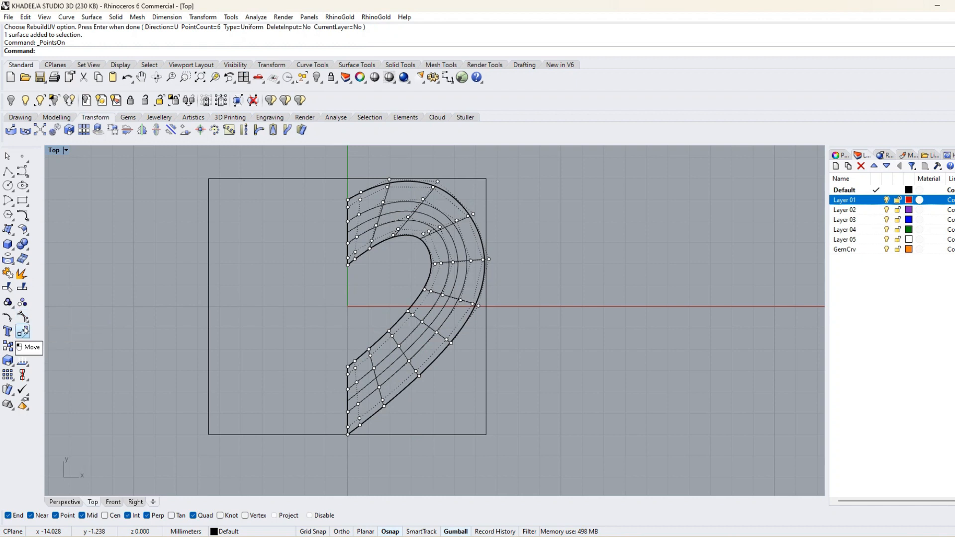
{"action": "scroll", "coordinate": [324, 233], "scroll_direction": "up", "scroll_amount": 5}
{"action": "scroll", "coordinate": [325, 236], "scroll_direction": "up", "scroll_amount": 2}
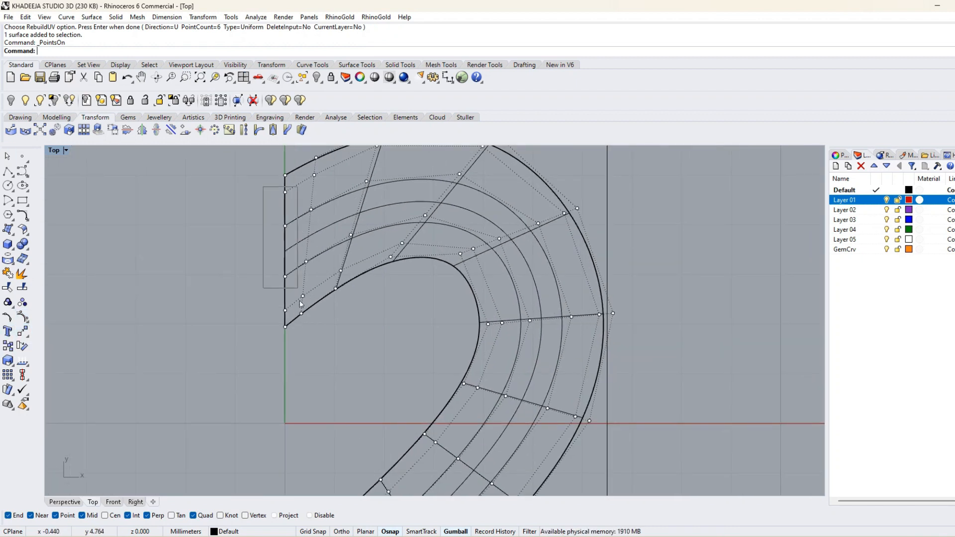
{"action": "left_click_drag", "start_coordinate": [300, 304], "coordinate": [262, 187]}
{"action": "left_click", "coordinate": [303, 80]}
{"action": "left_click", "coordinate": [367, 160]}
{"action": "left_click", "coordinate": [406, 174]}
{"action": "scroll", "coordinate": [416, 187], "scroll_direction": "down", "scroll_amount": 12}
Show all four viewports and raise the selected inner control points vertically by 1 mm.
{"action": "double_click", "coordinate": [55, 150]}
{"action": "scroll", "coordinate": [282, 422], "scroll_direction": "up", "scroll_amount": 5}
{"action": "left_click", "coordinate": [261, 384]}
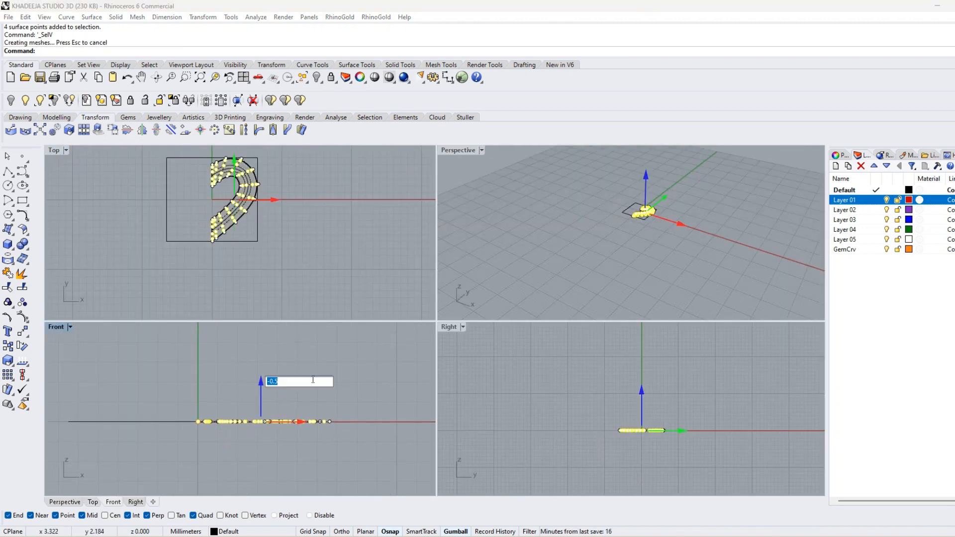
{"action": "type", "text": "1"}
{"action": "key", "text": "Return"}
{"action": "left_click", "coordinate": [327, 252]}
Select the two middle rows of control points along the V direction, raise them by 0.5 mm and turn the points off.
{"action": "scroll", "coordinate": [184, 205], "scroll_direction": "up", "scroll_amount": 10}
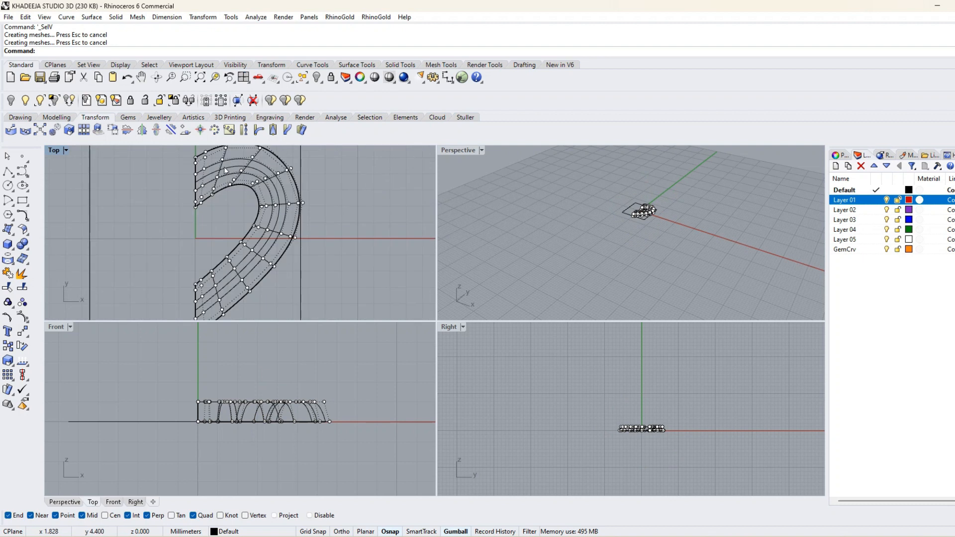
{"action": "left_click_drag", "start_coordinate": [223, 227], "coordinate": [233, 269]}
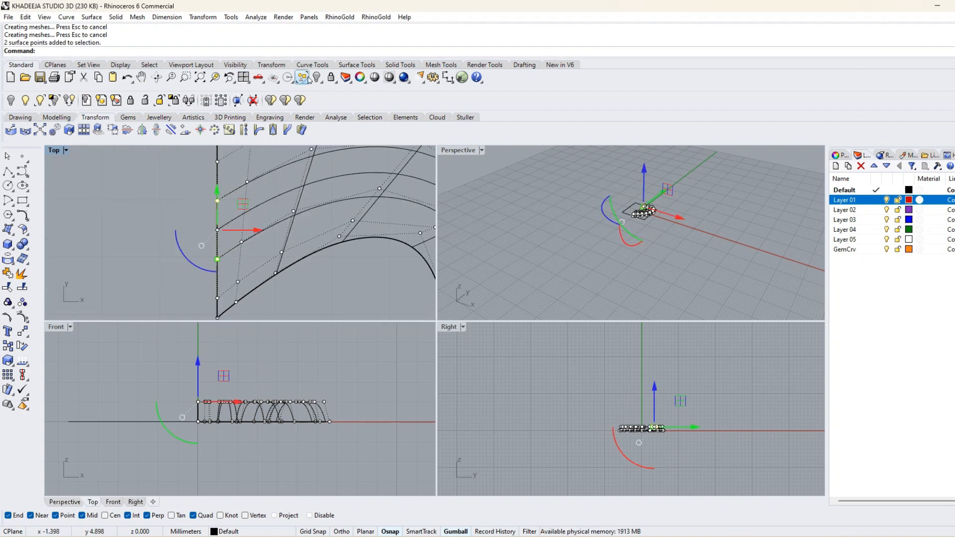
{"action": "left_click", "coordinate": [305, 81]}
{"action": "left_click", "coordinate": [361, 155]}
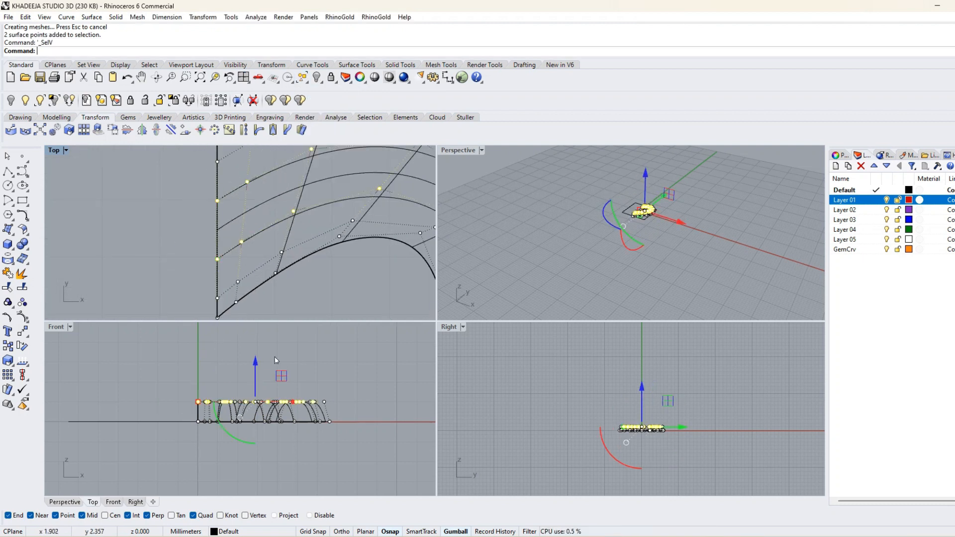
{"action": "left_click", "coordinate": [257, 367]}
{"action": "type", "text": "0.5"}
{"action": "key", "text": "Return"}
{"action": "key", "text": "Escape"}
{"action": "key", "text": "Escape"}
Mirror the domed half-heart surface across the vertical axis from origin 0 with Ortho on to complete the heart.
{"action": "mouse_move", "coordinate": [600, 227]}
{"action": "right_mouse_down"}
{"action": "mouse_move", "coordinate": [695, 248]}
{"action": "mouse_move", "coordinate": [628, 214]}
{"action": "right_mouse_up"}
{"action": "scroll", "coordinate": [626, 214], "scroll_direction": "up", "scroll_amount": 8}
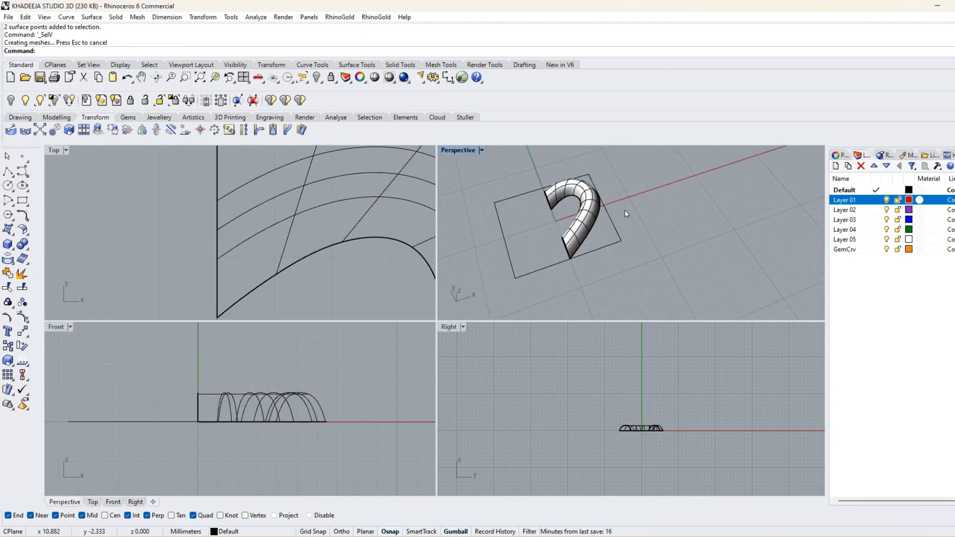
{"action": "left_click", "coordinate": [582, 226]}
{"action": "scroll", "coordinate": [284, 201], "scroll_direction": "down", "scroll_amount": 16}
{"action": "left_click", "coordinate": [197, 17]}
{"action": "left_click", "coordinate": [209, 86]}
{"action": "type", "text": "0"}
{"action": "key", "text": "Return"}
{"action": "left_click", "coordinate": [341, 531]}
{"action": "left_click", "coordinate": [267, 163]}
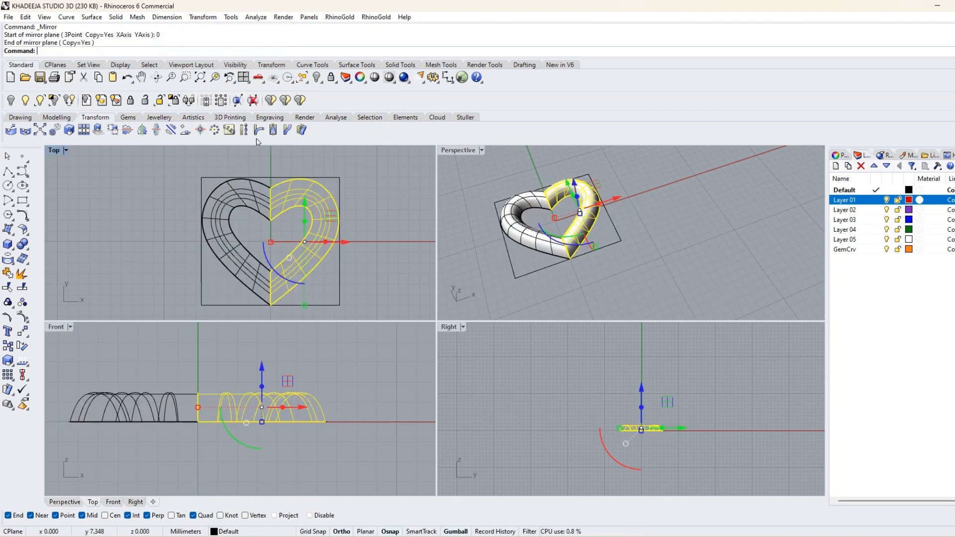
Move the bounding rectangle and the inner and outer half-heart curves to Layer 01 and hide that layer.
{"action": "left_click", "coordinate": [386, 278]}
{"action": "left_click", "coordinate": [339, 277]}
{"action": "scroll", "coordinate": [319, 278], "scroll_direction": "up", "scroll_amount": 6}
{"action": "left_click", "coordinate": [299, 277]}
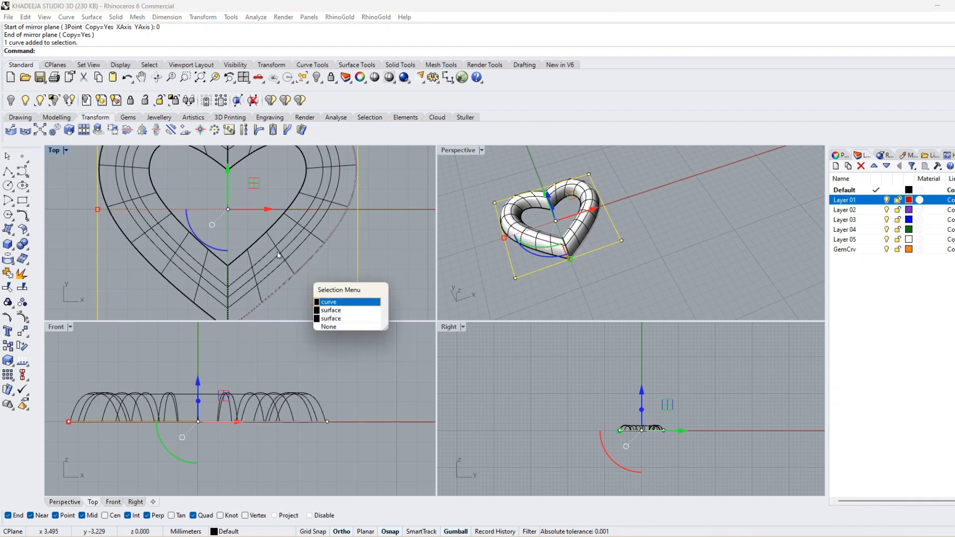
{"action": "left_click", "coordinate": [318, 304]}
{"action": "left_click", "coordinate": [264, 239]}
{"action": "left_click", "coordinate": [292, 263]}
{"action": "scroll", "coordinate": [294, 261], "scroll_direction": "down", "scroll_amount": 2}
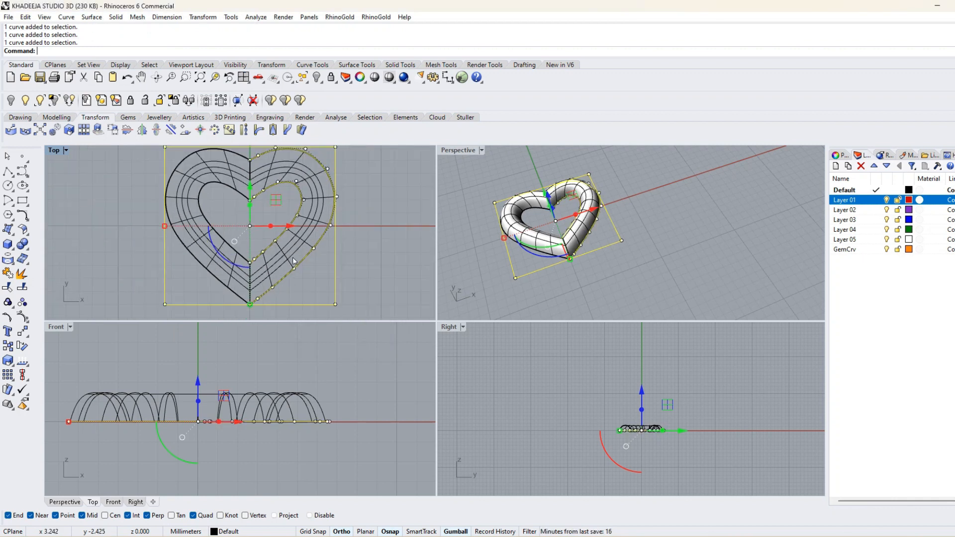
{"action": "right_click", "coordinate": [858, 200]}
{"action": "left_click", "coordinate": [878, 386]}
{"action": "key", "text": "Escape"}
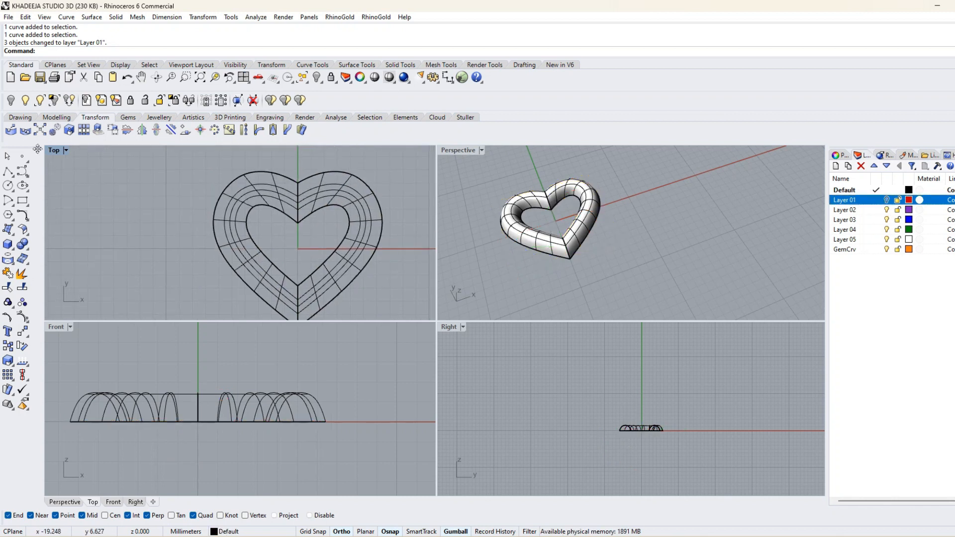
Select the whole heart in the Top view, tilt it clockwise and shift it left of the vertical axis.
{"action": "double_click", "coordinate": [53, 151]}
{"action": "scroll", "coordinate": [549, 295], "scroll_direction": "down", "scroll_amount": 4}
{"action": "right_click_drag", "start_coordinate": [549, 295], "coordinate": [380, 257]}
{"action": "left_click_drag", "start_coordinate": [508, 390], "coordinate": [269, 242]}
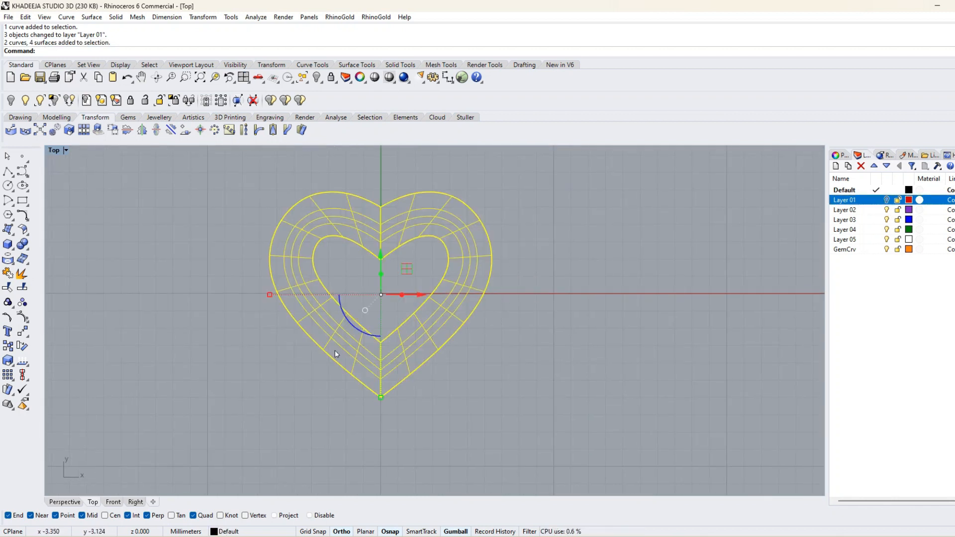
{"action": "left_click", "coordinate": [358, 328]}
{"action": "key", "text": "Return"}
{"action": "left_click_drag", "start_coordinate": [429, 291], "coordinate": [357, 293]}
{"action": "scroll", "coordinate": [372, 293], "scroll_direction": "down", "scroll_amount": 4}
Mirror the tilted heart across the vertical axis from origin 0 to make an overlapping second heart.
{"action": "left_click", "coordinate": [202, 17]}
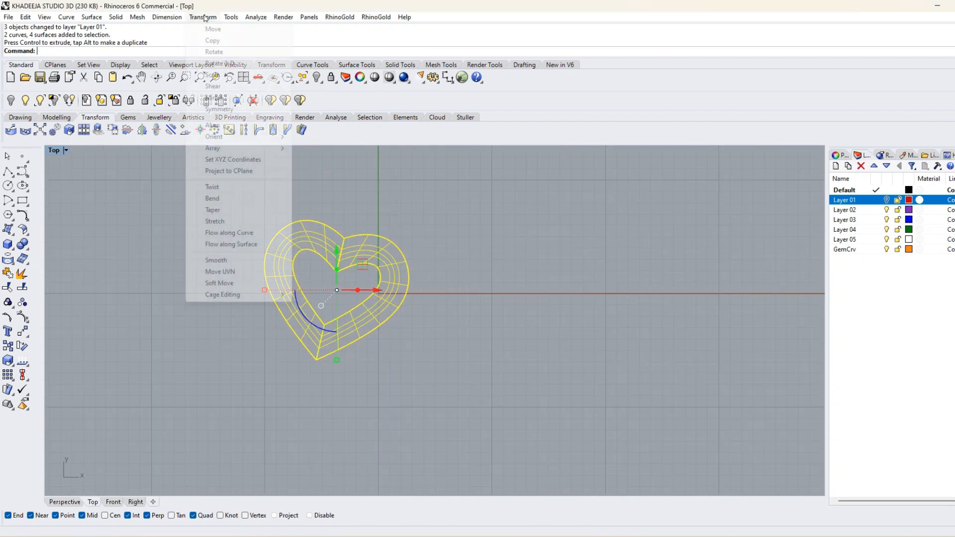
{"action": "left_click", "coordinate": [230, 96]}
{"action": "type", "text": "0"}
{"action": "key", "text": "Return"}
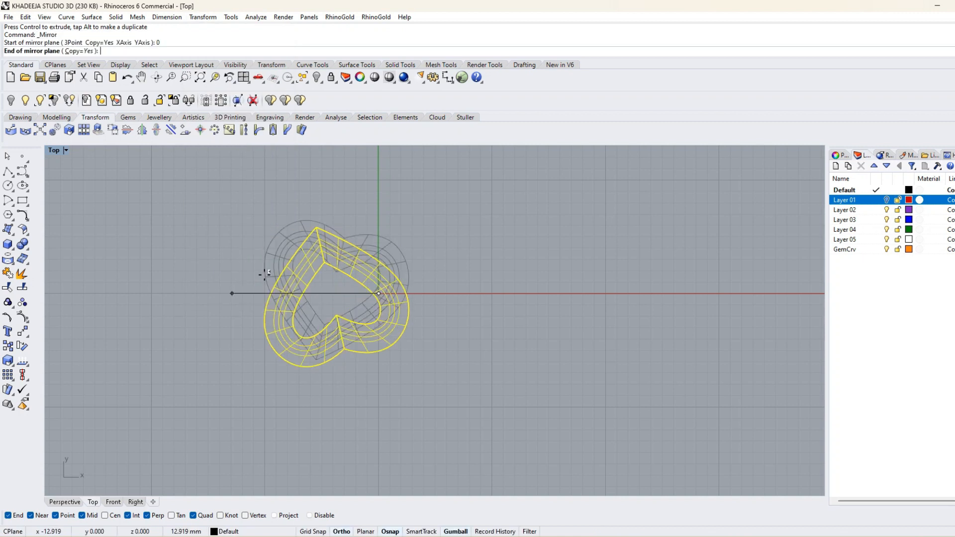
{"action": "left_click", "coordinate": [372, 185]}
{"action": "key", "text": "Escape"}
Turn on the control points of the left heart's inner-side surface where it overlaps the right heart.
{"action": "left_click", "coordinate": [355, 325]}
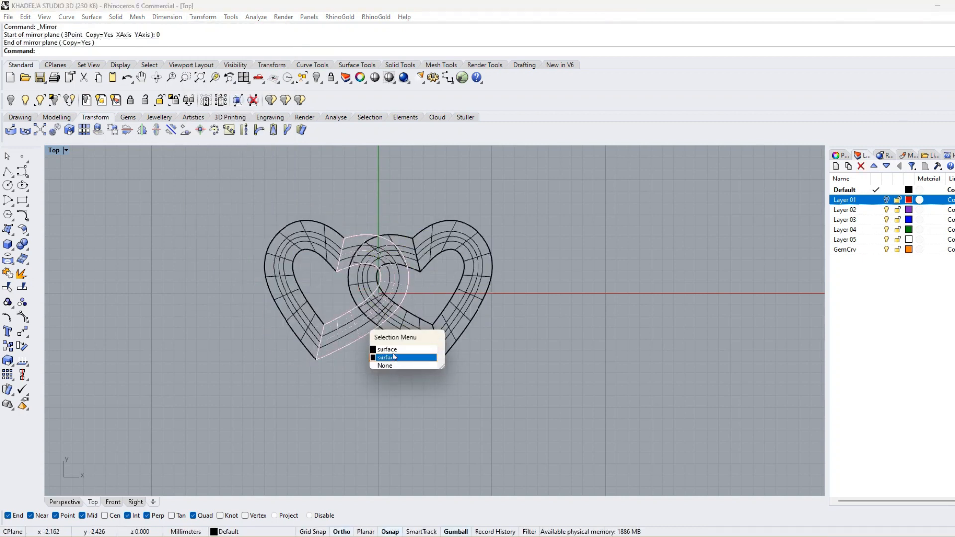
{"action": "left_click", "coordinate": [392, 348]}
{"action": "double_click", "coordinate": [54, 150]}
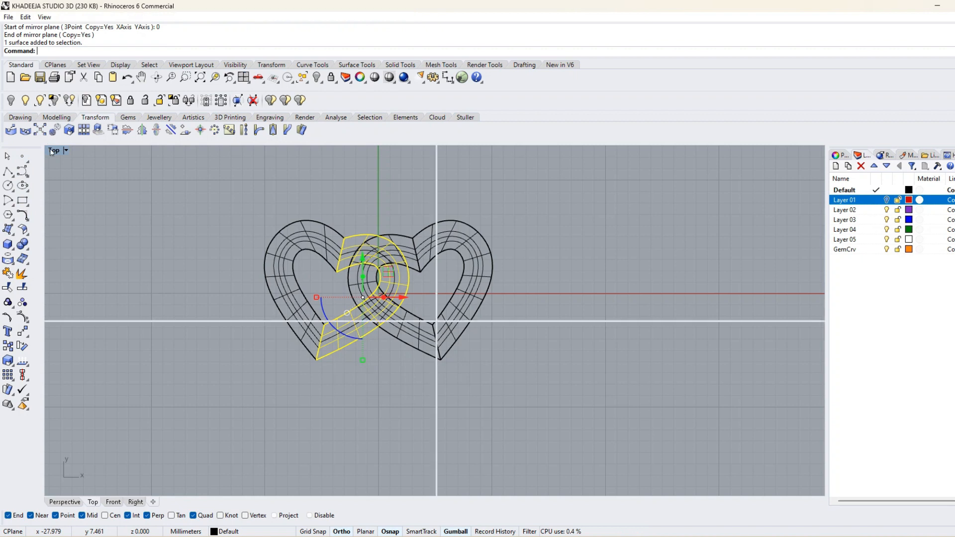
{"action": "right_click_drag", "start_coordinate": [616, 256], "coordinate": [536, 282]}
{"action": "left_click", "coordinate": [22, 330]}
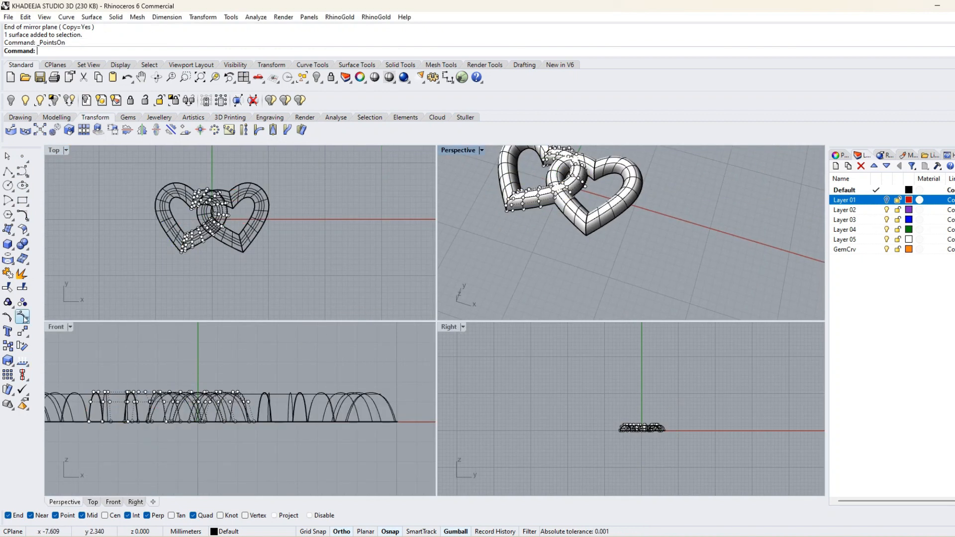
{"action": "double_click", "coordinate": [54, 153]}
{"action": "scroll", "coordinate": [418, 286], "scroll_direction": "up", "scroll_amount": 5}
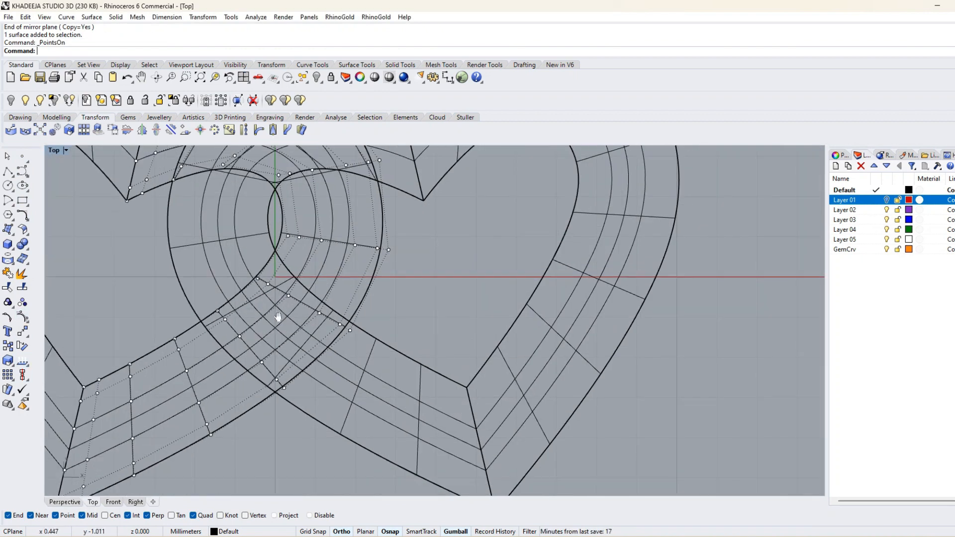
Select the control points around the lower crossing in the Top view, excluding the outermost edge points, and lower them by 1 mm.
{"action": "left_click_drag", "start_coordinate": [312, 371], "coordinate": [339, 396]}
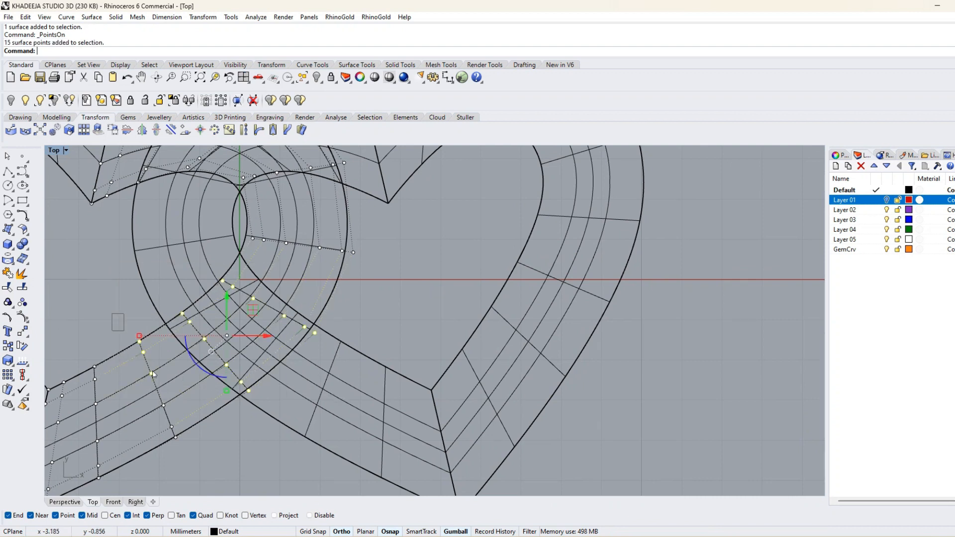
{"action": "left_click_drag", "start_coordinate": [134, 333], "coordinate": [169, 394], "text": "ctrl"}
{"action": "left_click_drag", "start_coordinate": [306, 333], "coordinate": [308, 332], "text": "ctrl"}
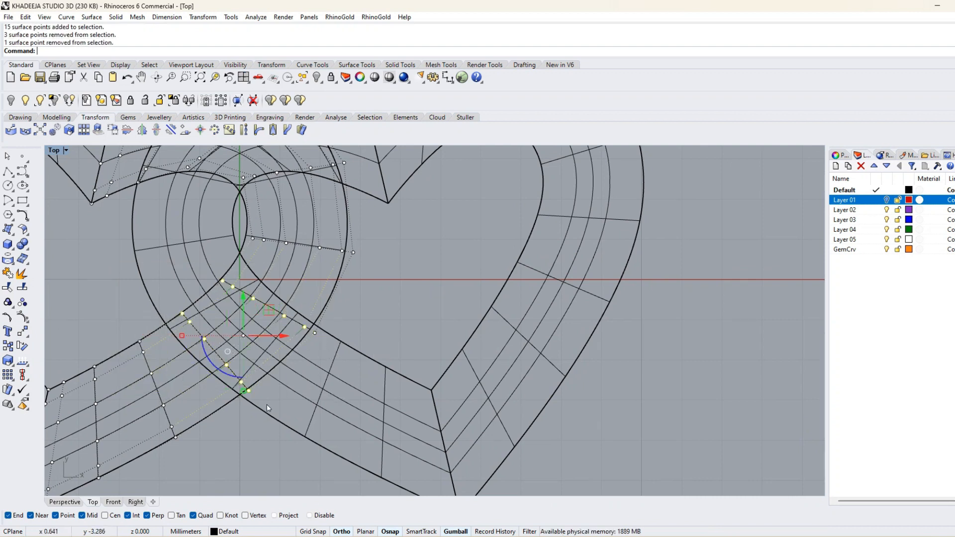
{"action": "left_click_drag", "start_coordinate": [244, 386], "coordinate": [243, 385], "text": "ctrl"}
{"action": "left_click_drag", "start_coordinate": [130, 294], "coordinate": [187, 318], "text": "ctrl"}
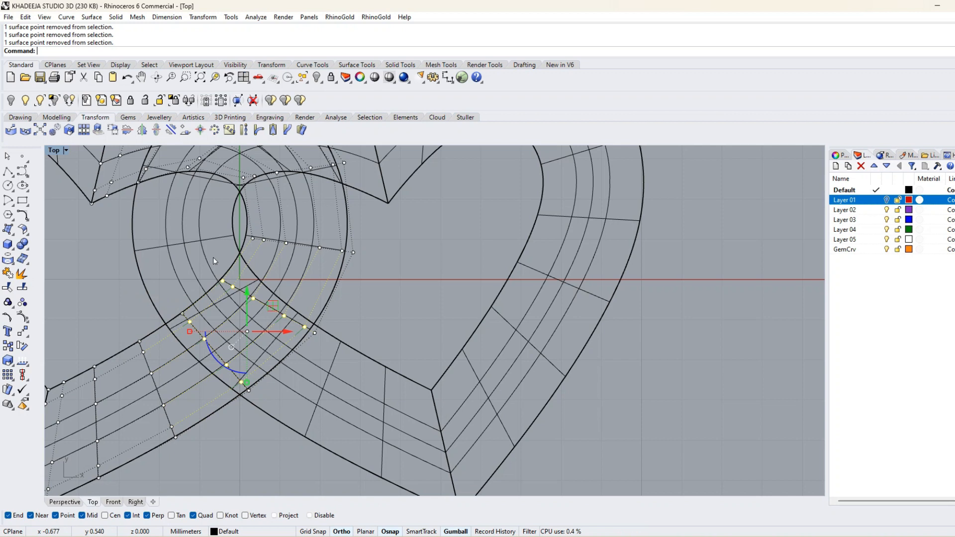
{"action": "double_click", "coordinate": [52, 152]}
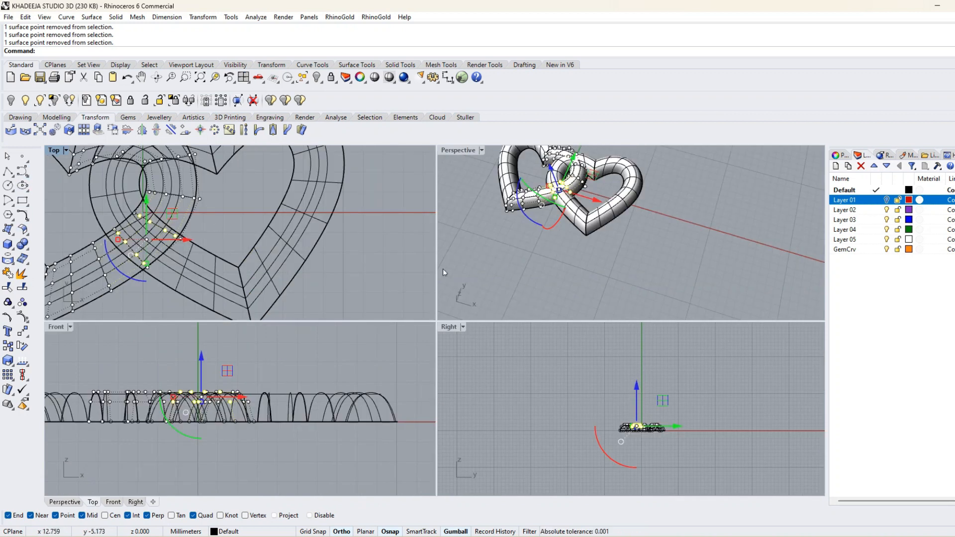
{"action": "left_click", "coordinate": [201, 358]}
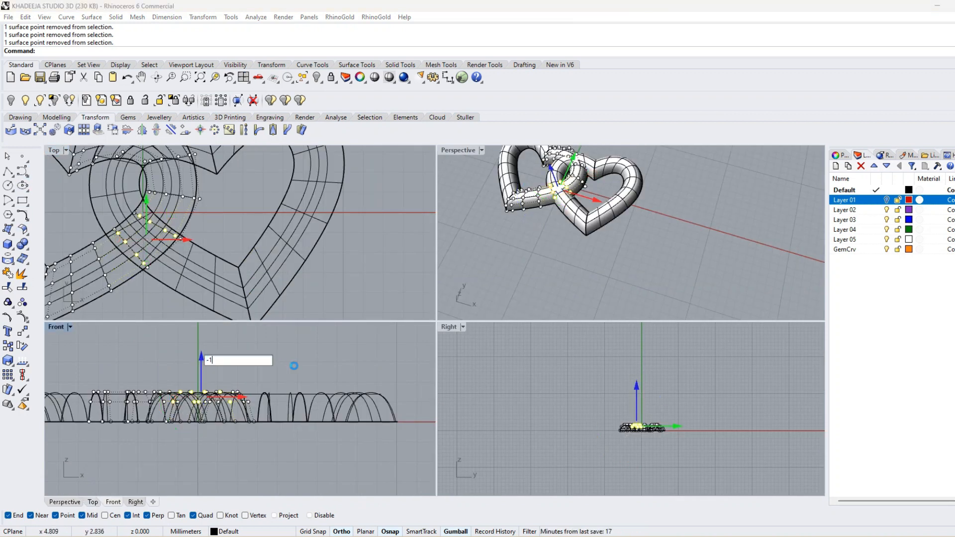
{"action": "key", "text": "Return"}
{"action": "left_click", "coordinate": [549, 259]}
{"action": "right_click_drag", "start_coordinate": [548, 259], "coordinate": [628, 271]}
Turn on the control points of the right heart's inner-side surface that overlaps the left heart.
{"action": "scroll", "coordinate": [301, 234], "scroll_direction": "down", "scroll_amount": 3}
{"action": "scroll", "coordinate": [267, 214], "scroll_direction": "up", "scroll_amount": 2}
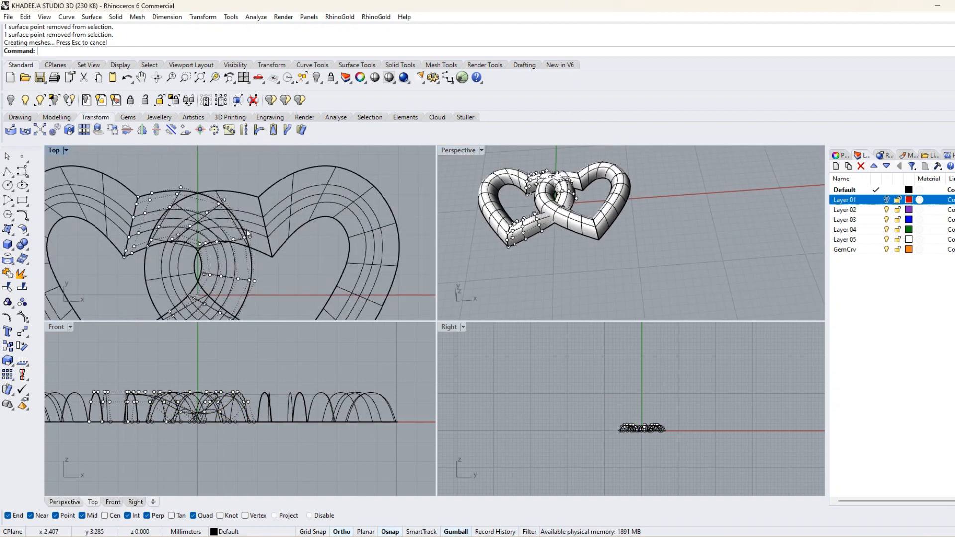
{"action": "left_click", "coordinate": [169, 279]}
{"action": "left_click", "coordinate": [201, 304]}
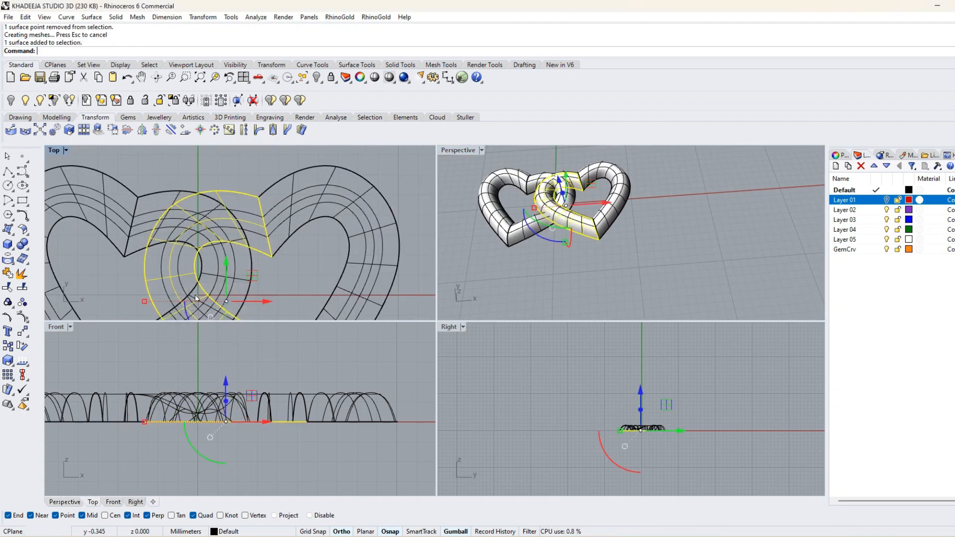
{"action": "left_click", "coordinate": [180, 270], "text": "shift"}
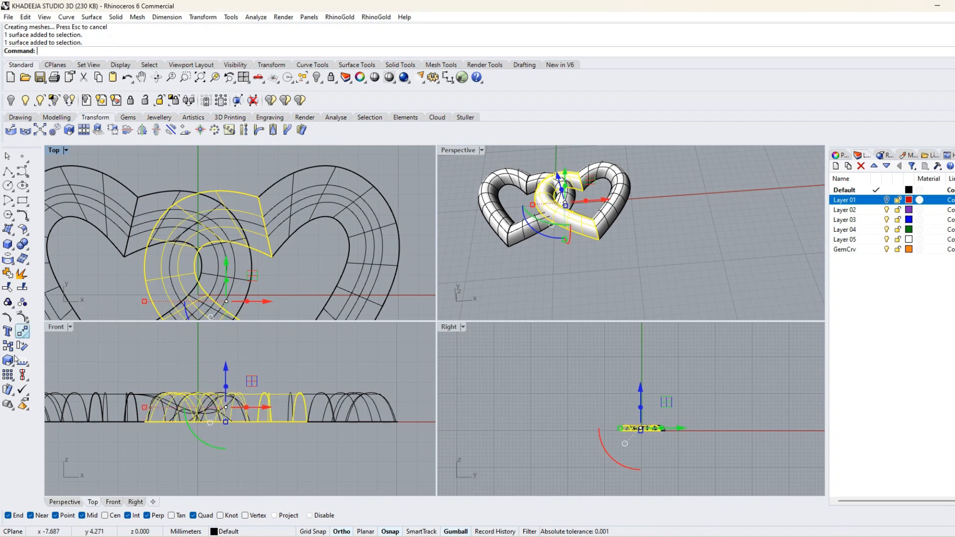
{"action": "left_click", "coordinate": [19, 321]}
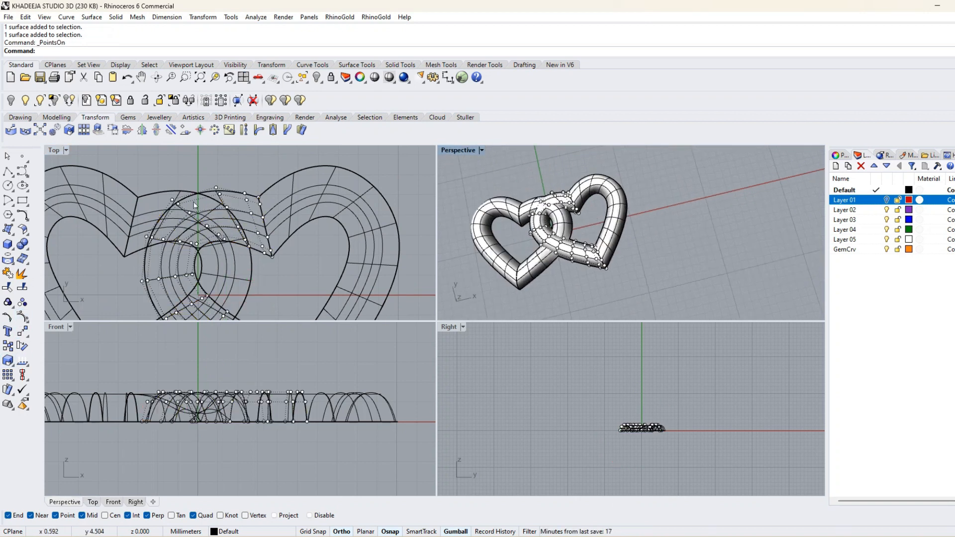
Select the right heart's control points around the upper crossing without the edge points, lower them vertically and turn the points off.
{"action": "scroll", "coordinate": [151, 194], "scroll_direction": "up", "scroll_amount": 1}
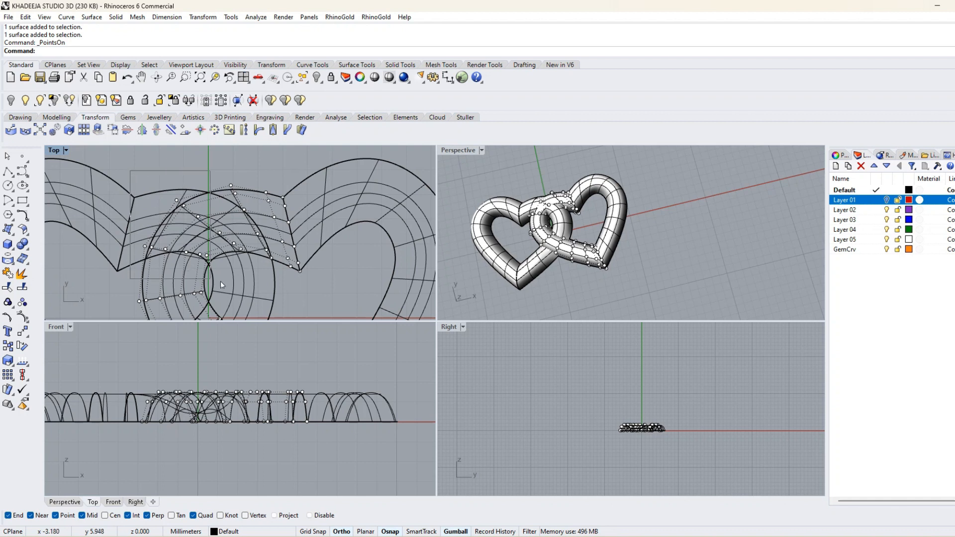
{"action": "left_click_drag", "start_coordinate": [247, 283], "coordinate": [247, 283]}
{"action": "left_click_drag", "start_coordinate": [224, 168], "coordinate": [254, 213], "text": "ctrl"}
{"action": "left_click_drag", "start_coordinate": [146, 166], "coordinate": [181, 205], "text": "ctrl"}
{"action": "scroll", "coordinate": [123, 235], "scroll_direction": "up", "scroll_amount": 3}
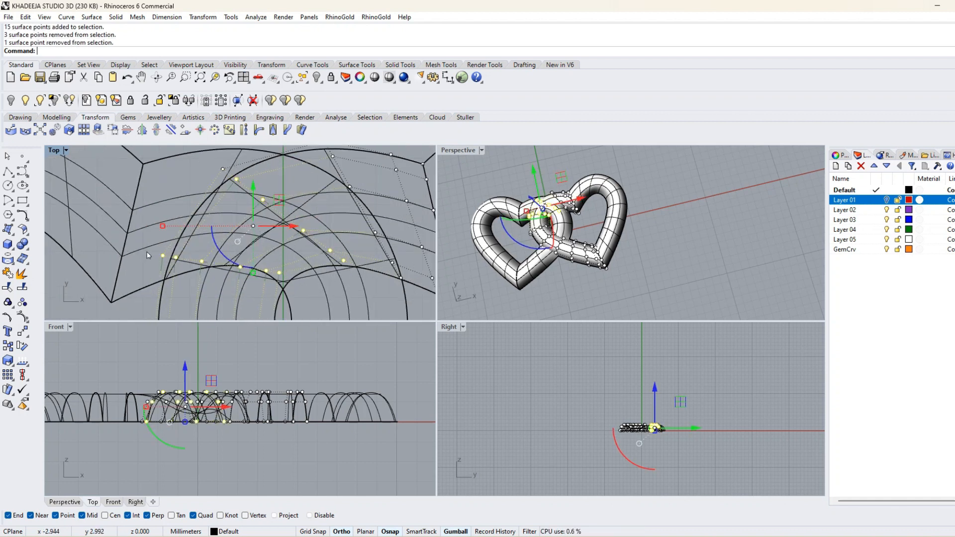
{"action": "left_click_drag", "start_coordinate": [174, 269], "coordinate": [175, 269], "text": "ctrl"}
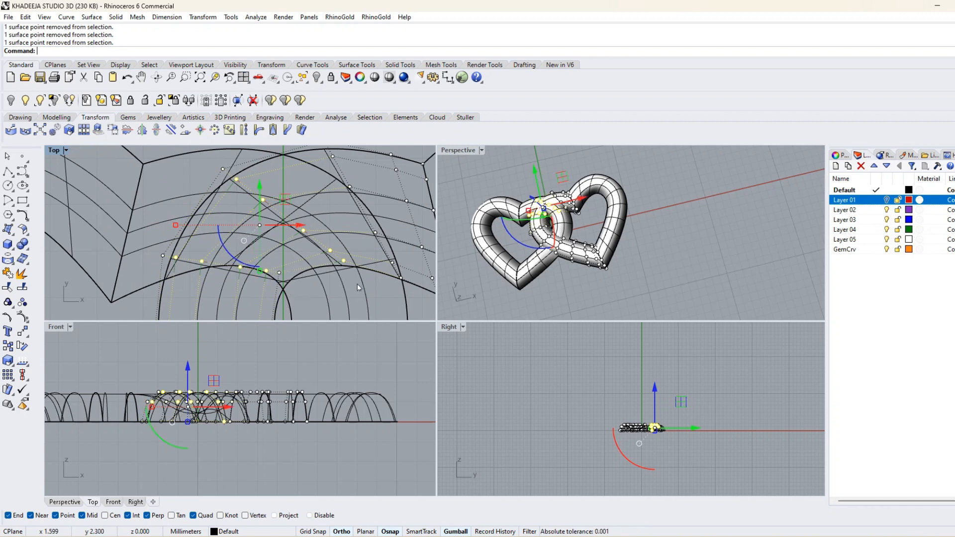
{"action": "left_click_drag", "start_coordinate": [340, 260], "coordinate": [340, 260], "text": "ctrl"}
{"action": "left_click", "coordinate": [186, 362]}
{"action": "key", "text": "Return"}
{"action": "left_click", "coordinate": [609, 253]}
{"action": "left_click", "coordinate": [686, 271]}
{"action": "right_click_drag", "start_coordinate": [655, 257], "coordinate": [667, 235]}
{"action": "key", "text": "Escape"}
{"action": "scroll", "coordinate": [617, 208], "scroll_direction": "down", "scroll_amount": 8}
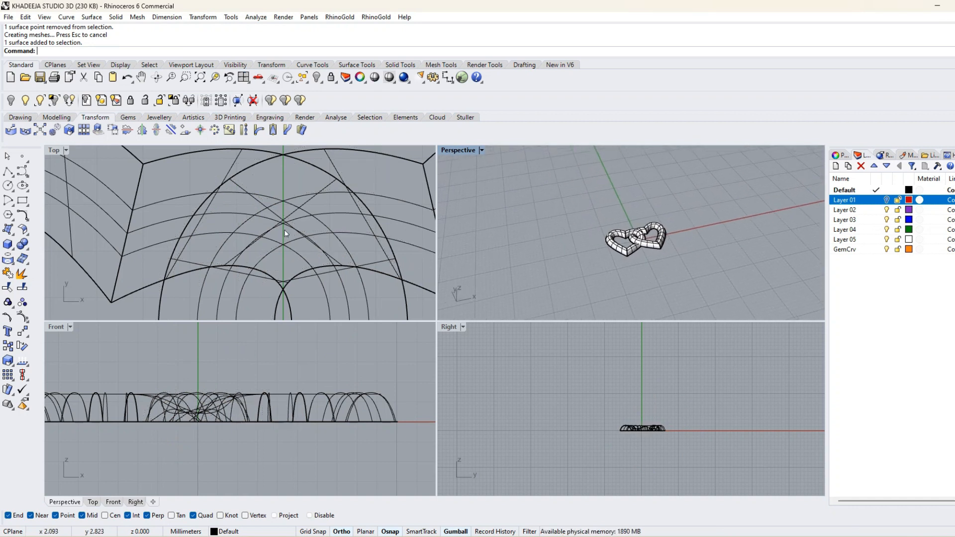
Draw a 2.5 mm diameter circle in the Front view, beside the left heart and centred at about x -13, y 1.
{"action": "scroll", "coordinate": [189, 245], "scroll_direction": "down", "scroll_amount": 12}
{"action": "scroll", "coordinate": [187, 381], "scroll_direction": "down", "scroll_amount": 14}
{"action": "right_click_drag", "start_coordinate": [132, 389], "coordinate": [239, 425]}
{"action": "scroll", "coordinate": [248, 431], "scroll_direction": "up", "scroll_amount": 18}
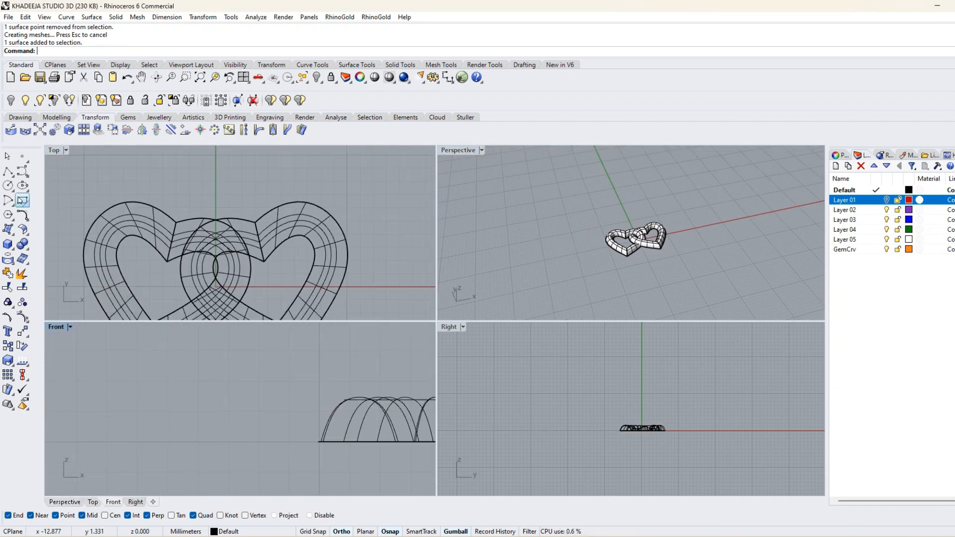
{"action": "left_click", "coordinate": [8, 185]}
{"action": "left_click", "coordinate": [229, 409]}
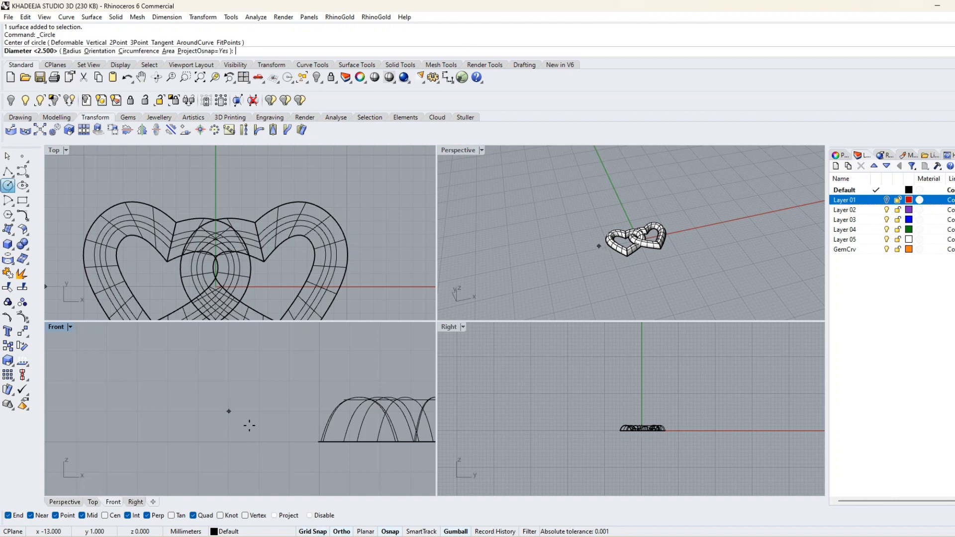
{"action": "type", "text": "2.5"}
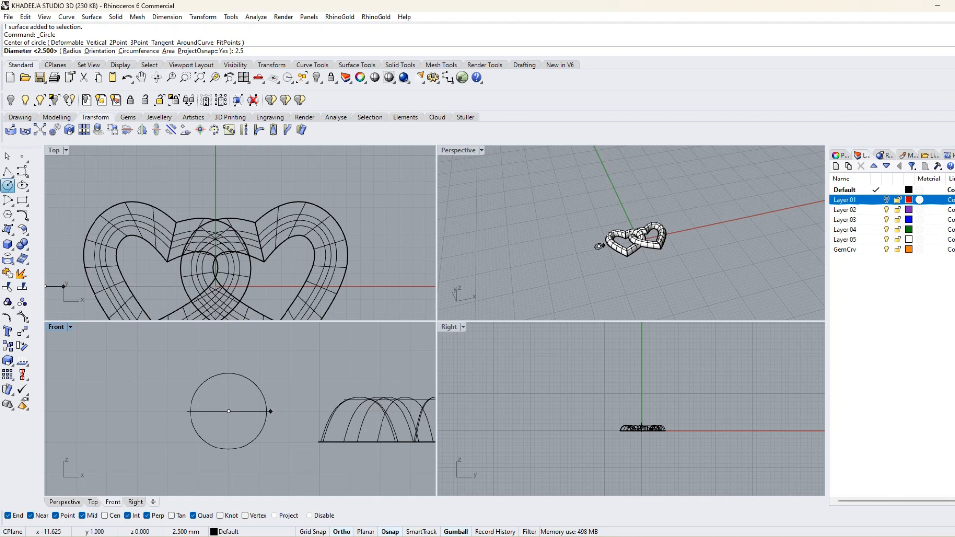
{"action": "key", "text": "Return"}
{"action": "scroll", "coordinate": [219, 402], "scroll_direction": "down", "scroll_amount": 5}
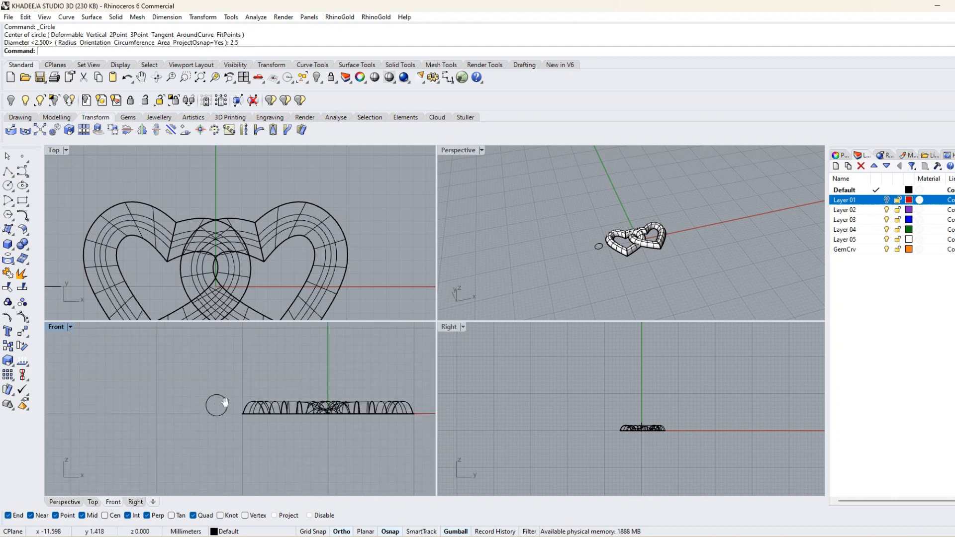
{"action": "scroll", "coordinate": [208, 395], "scroll_direction": "up", "scroll_amount": 4}
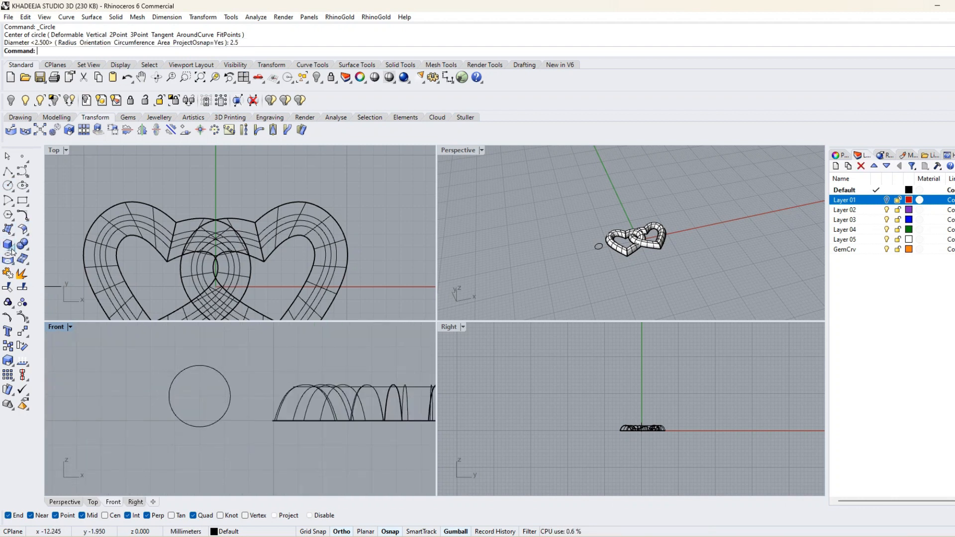
Try piping the small circle with a radius of 0.5 mm and undo it.
{"action": "left_click", "coordinate": [12, 250]}
{"action": "left_click", "coordinate": [25, 275]}
{"action": "left_click", "coordinate": [225, 377]}
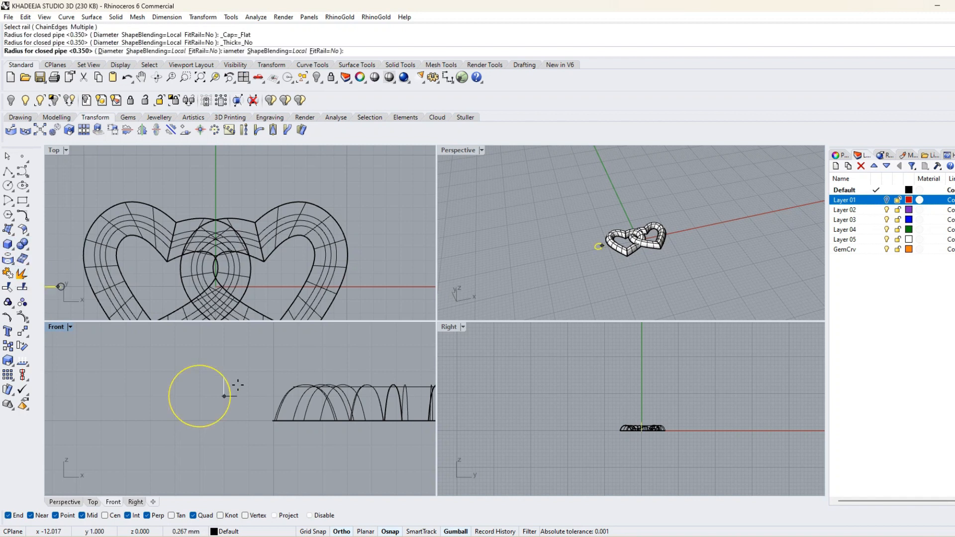
{"action": "type", "text": "0.5"}
{"action": "key", "text": "Return"}
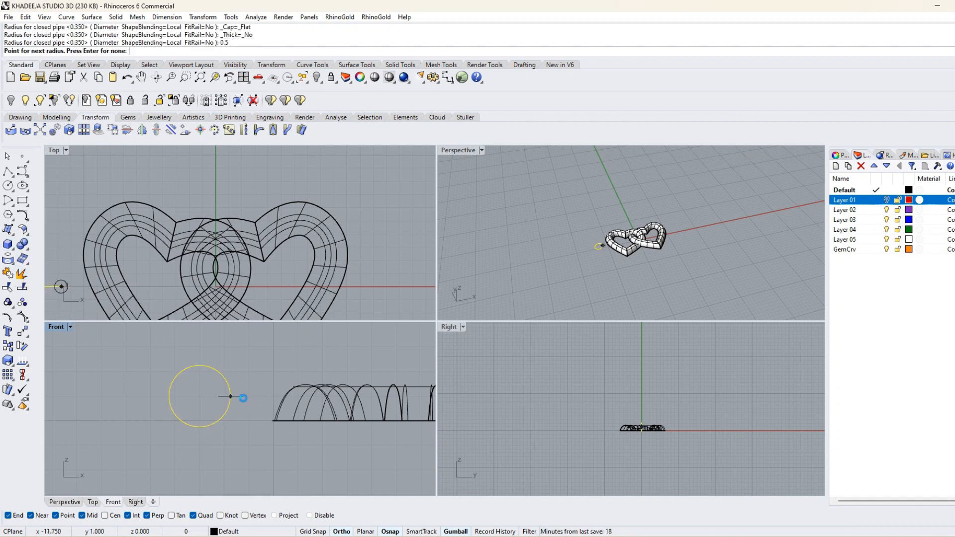
{"action": "key", "text": "Return"}
{"action": "key", "text": "ctrl+z"}
Try piping the small circle with a diameter of 0.5 mm and undo the pipe.
{"action": "key", "text": "Return"}
{"action": "left_click", "coordinate": [232, 396]}
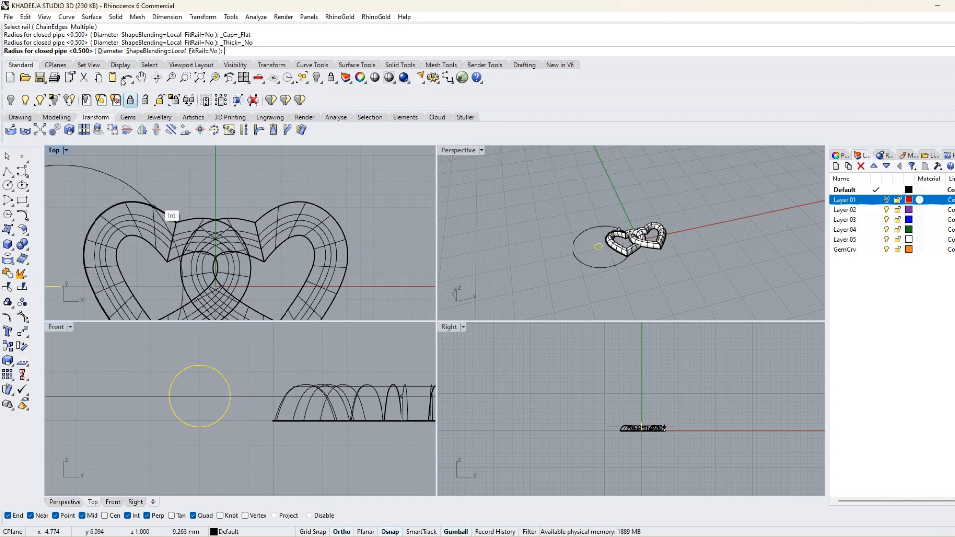
{"action": "left_click", "coordinate": [113, 51]}
{"action": "type", "text": "0.5"}
{"action": "key", "text": "Return"}
{"action": "key", "text": "Return"}
{"action": "scroll", "coordinate": [619, 238], "scroll_direction": "up", "scroll_amount": 12}
{"action": "right_click_drag", "start_coordinate": [564, 279], "coordinate": [558, 255]}
{"action": "key", "text": "ctrl+z"}
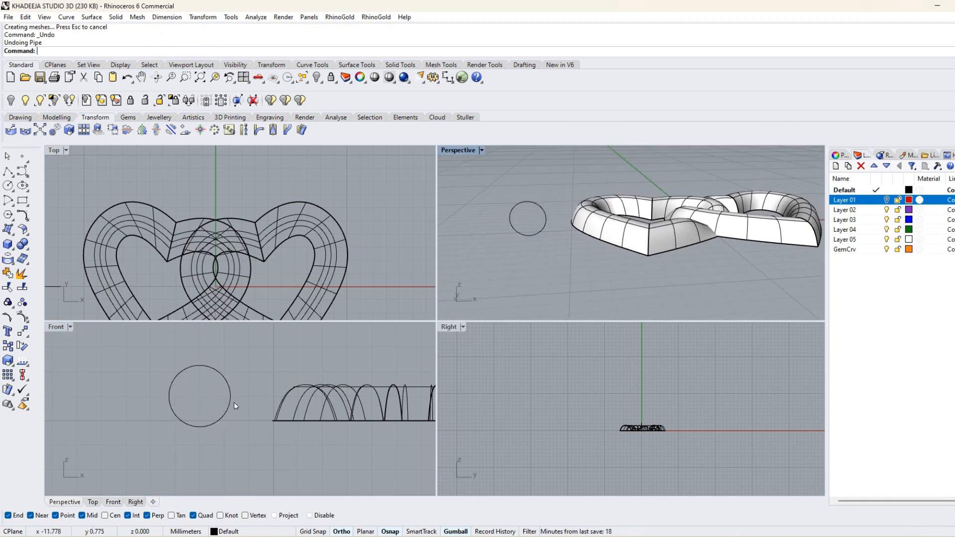
Pipe the small circle with a diameter of 0.7 mm to make a jump ring.
{"action": "right_click", "coordinate": [234, 403]}
{"action": "left_click", "coordinate": [230, 397]}
{"action": "type", "text": "0.7"}
{"action": "key", "text": "Return"}
{"action": "key", "text": "Return"}
Select the ring with its circle and move it to the upper outer shoulder of the right heart.
{"action": "left_click_drag", "start_coordinate": [189, 377], "coordinate": [172, 397]}
{"action": "scroll", "coordinate": [230, 391], "scroll_direction": "down", "scroll_amount": 12}
{"action": "right_click_drag", "start_coordinate": [230, 392], "coordinate": [172, 422]}
{"action": "scroll", "coordinate": [171, 266], "scroll_direction": "down", "scroll_amount": 6}
{"action": "right_click_drag", "start_coordinate": [163, 271], "coordinate": [225, 255]}
{"action": "left_click", "coordinate": [174, 275]}
{"action": "left_click_drag", "start_coordinate": [175, 273], "coordinate": [353, 203]}
{"action": "scroll", "coordinate": [332, 229], "scroll_direction": "up", "scroll_amount": 18}
{"action": "right_click_drag", "start_coordinate": [332, 230], "coordinate": [252, 273]}
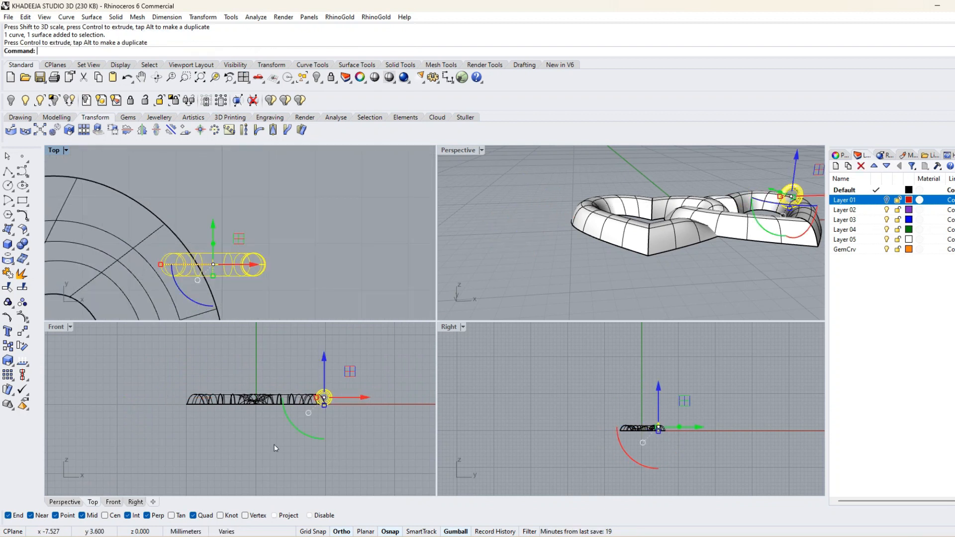
Rotate the ring in the Top view so it points diagonally outward from the right heart, and shift it slightly upward.
{"action": "left_click_drag", "start_coordinate": [193, 304], "coordinate": [219, 307]}
{"action": "left_click_drag", "start_coordinate": [226, 228], "coordinate": [229, 207]}
{"action": "left_click", "coordinate": [303, 203]}
{"action": "right_click_drag", "start_coordinate": [736, 294], "coordinate": [627, 274]}
Raise the ring slightly in the Right view so it sits higher against the right heart.
{"action": "left_click_drag", "start_coordinate": [301, 246], "coordinate": [236, 222]}
{"action": "scroll", "coordinate": [679, 435], "scroll_direction": "up", "scroll_amount": 19}
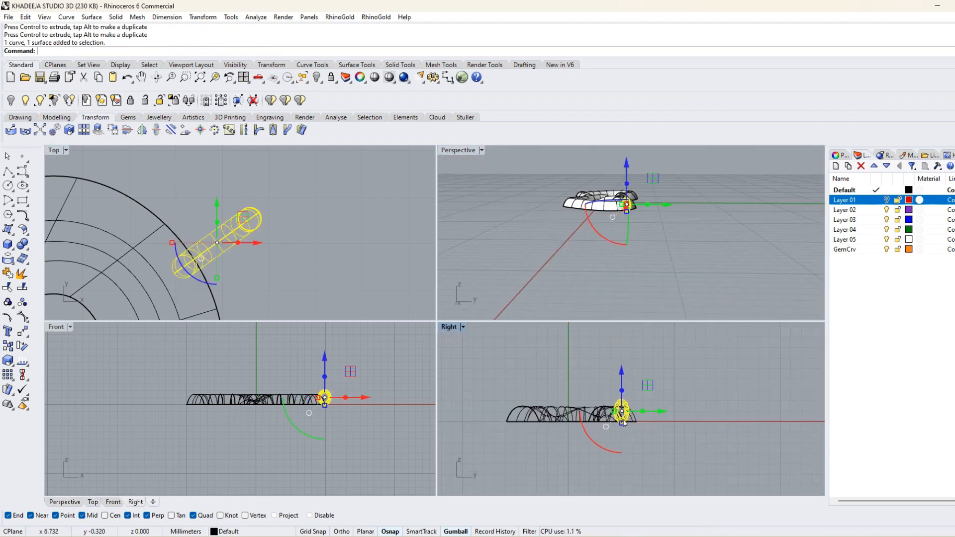
{"action": "right_click_drag", "start_coordinate": [633, 445], "coordinate": [596, 476]}
{"action": "left_click_drag", "start_coordinate": [572, 398], "coordinate": [572, 393]}
{"action": "left_click", "coordinate": [674, 273]}
{"action": "right_click_drag", "start_coordinate": [674, 274], "coordinate": [689, 301]}
{"action": "scroll", "coordinate": [599, 217], "scroll_direction": "up", "scroll_amount": 12}
Move the ring diagonally inward in the Top view so it overlaps the right heart's edge more.
{"action": "right_click_drag", "start_coordinate": [663, 240], "coordinate": [696, 232]}
{"action": "left_click", "coordinate": [705, 225]}
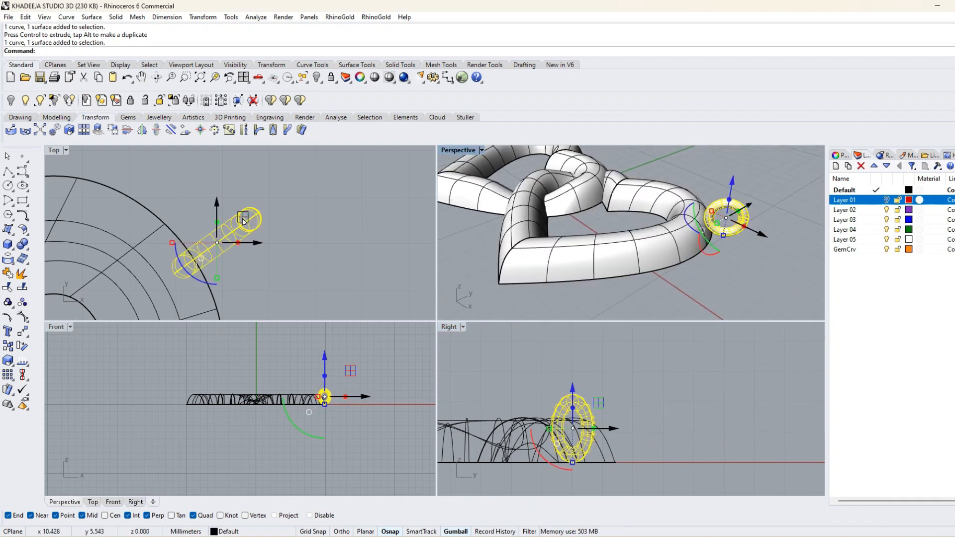
{"action": "left_click_drag", "start_coordinate": [243, 219], "coordinate": [236, 225]}
{"action": "left_click", "coordinate": [724, 280]}
{"action": "mouse_move", "coordinate": [724, 281]}
{"action": "right_mouse_down"}
{"action": "mouse_move", "coordinate": [698, 312]}
{"action": "mouse_move", "coordinate": [694, 273]}
{"action": "mouse_move", "coordinate": [737, 286]}
{"action": "right_mouse_up"}
{"action": "scroll", "coordinate": [698, 312], "scroll_direction": "down", "scroll_amount": 7}
Mirror the ring and its circle across the vertical axis from origin 0 with Ortho on, giving the left heart a matching ring.
{"action": "left_click_drag", "start_coordinate": [742, 235], "coordinate": [721, 207]}
{"action": "left_click", "coordinate": [762, 247]}
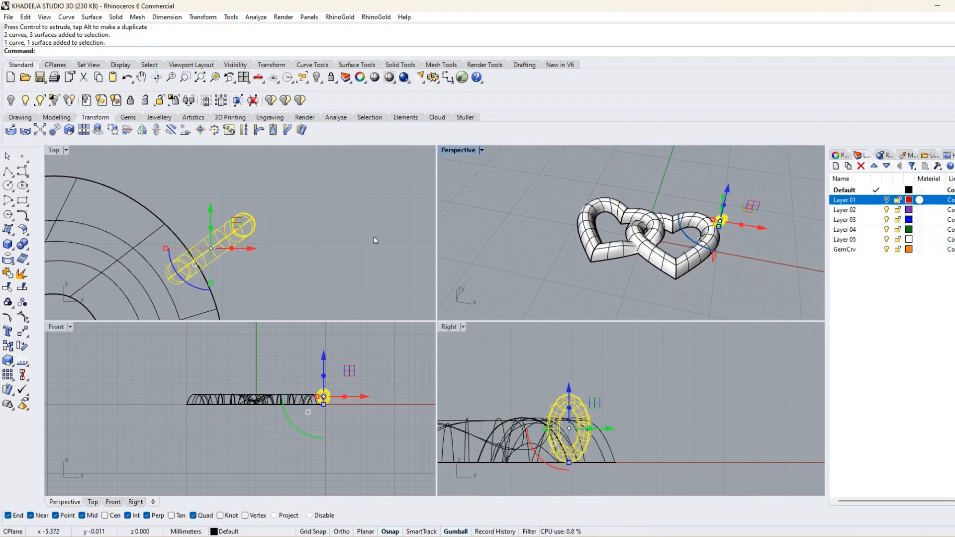
{"action": "scroll", "coordinate": [375, 240], "scroll_direction": "down", "scroll_amount": 5}
{"action": "left_click", "coordinate": [203, 17]}
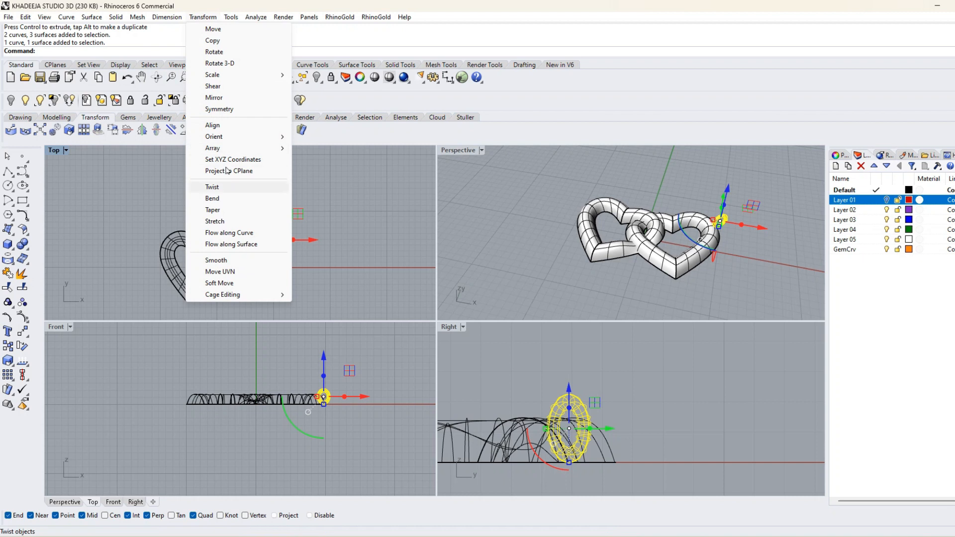
{"action": "left_click", "coordinate": [214, 98]}
{"action": "type", "text": "0"}
{"action": "key", "text": "Return"}
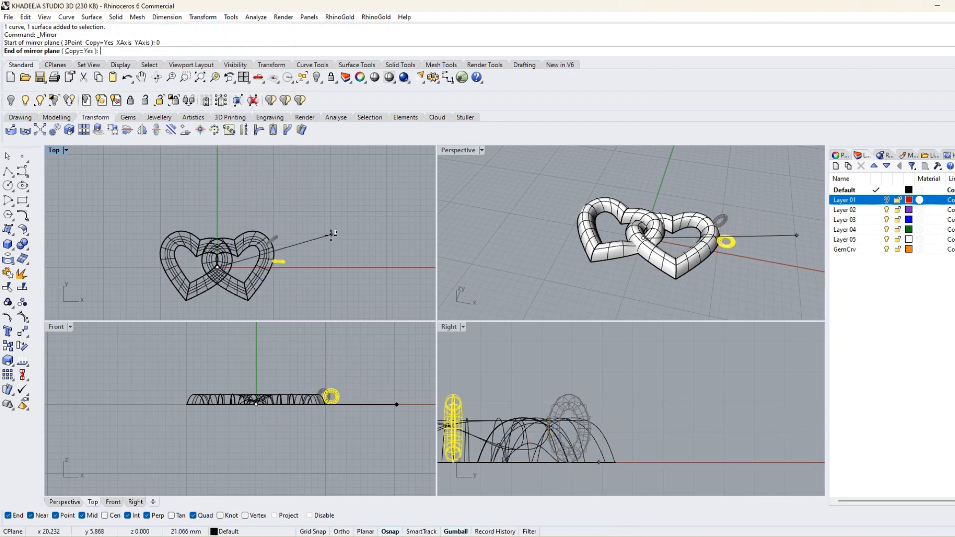
{"action": "key", "text": "F8"}
{"action": "left_click", "coordinate": [223, 208]}
{"action": "key", "text": "Escape"}
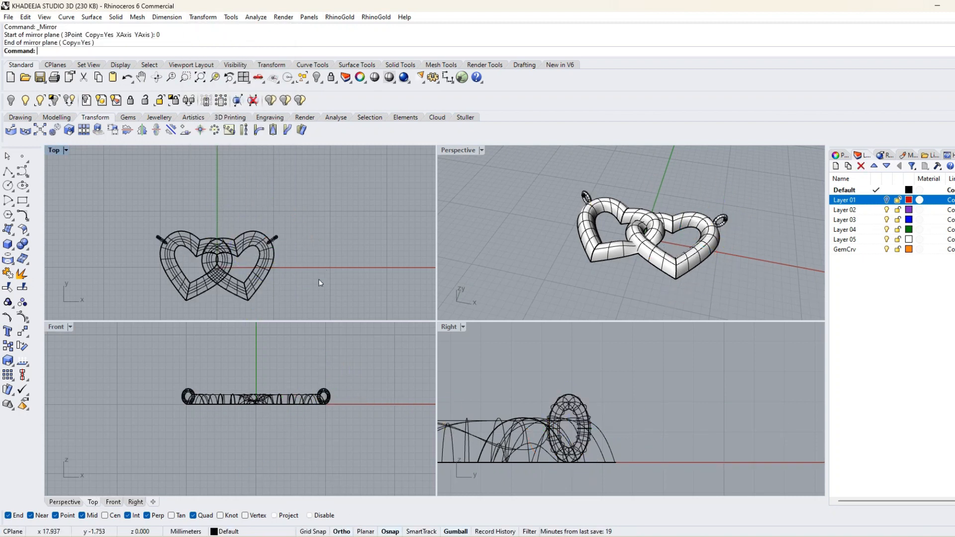
Select the right heart together with its ring and lock them.
{"action": "left_click_drag", "start_coordinate": [240, 206], "coordinate": [243, 219]}
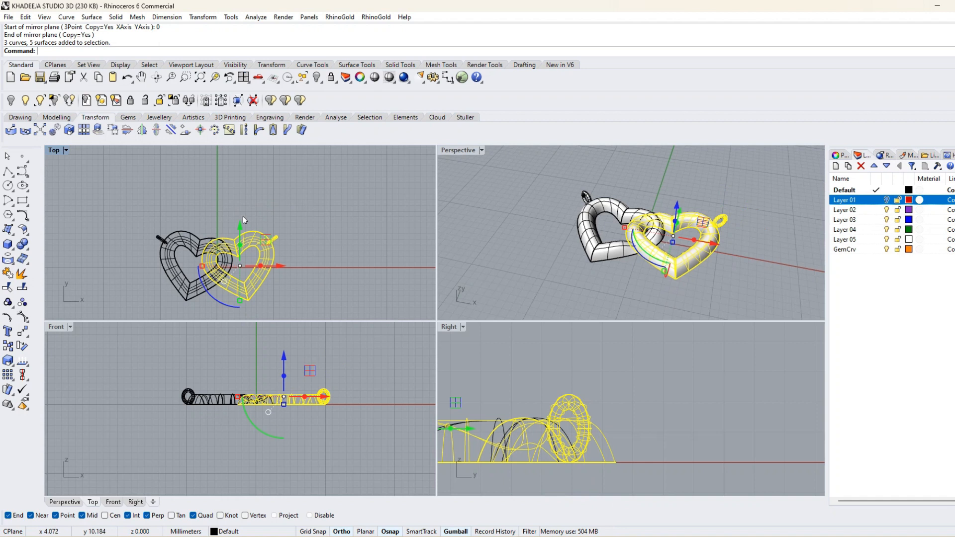
{"action": "left_click", "coordinate": [331, 78]}
{"action": "right_click_drag", "start_coordinate": [642, 225], "coordinate": [636, 204]}
{"action": "double_click", "coordinate": [56, 327]}
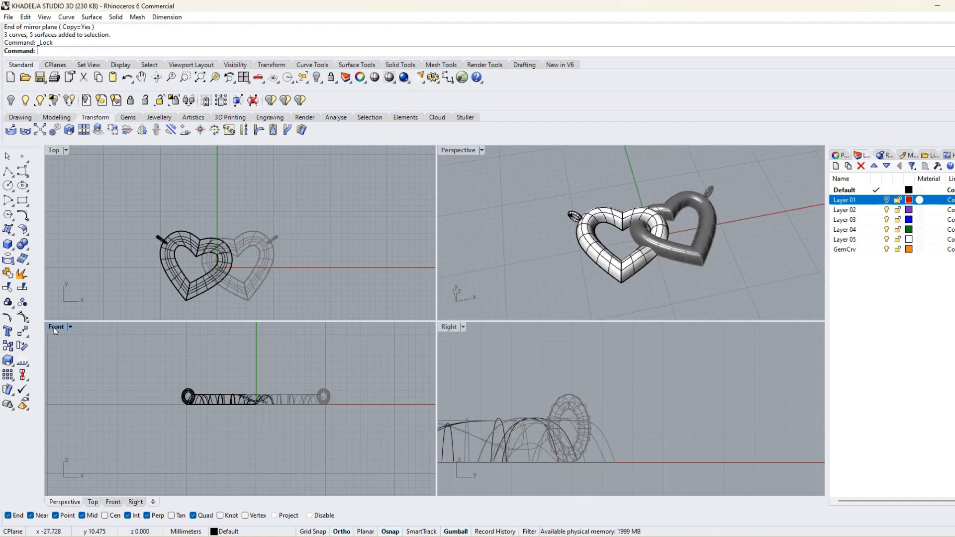
Draw a horizontal line about 17 mm long across the left heart in the Front view, 2 mm above the base.
{"action": "right_click_drag", "start_coordinate": [376, 380], "coordinate": [351, 393]}
{"action": "scroll", "coordinate": [354, 318], "scroll_direction": "up", "scroll_amount": 10}
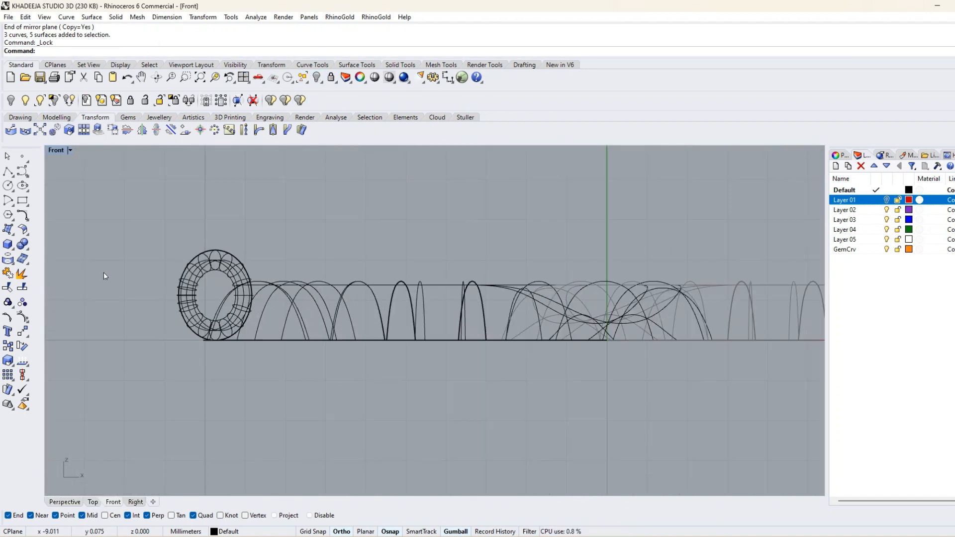
{"action": "left_click", "coordinate": [8, 171]}
{"action": "left_click", "coordinate": [135, 259]}
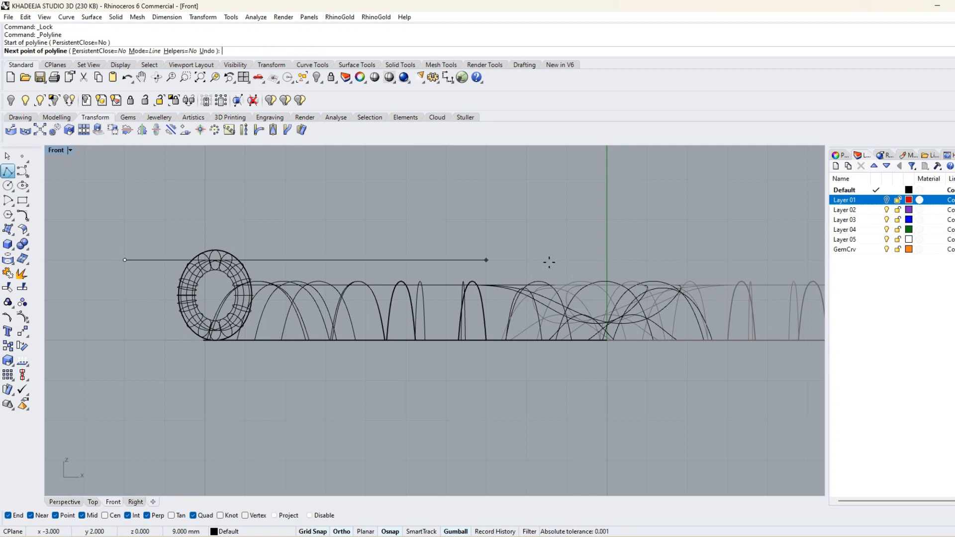
{"action": "scroll", "coordinate": [621, 259], "scroll_direction": "down", "scroll_amount": 4}
{"action": "right_click_drag", "start_coordinate": [678, 254], "coordinate": [405, 288]}
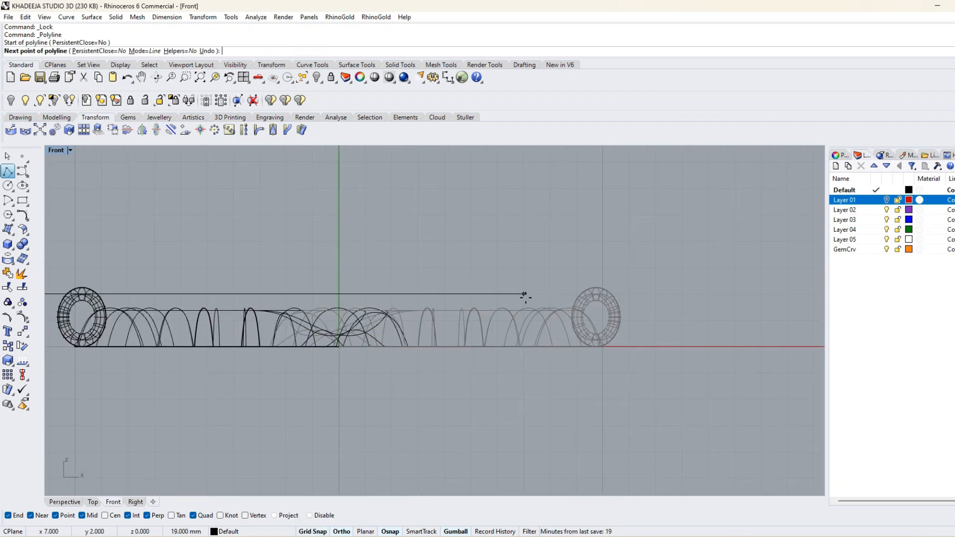
{"action": "left_click", "coordinate": [472, 294]}
{"action": "scroll", "coordinate": [385, 329], "scroll_direction": "down", "scroll_amount": 3}
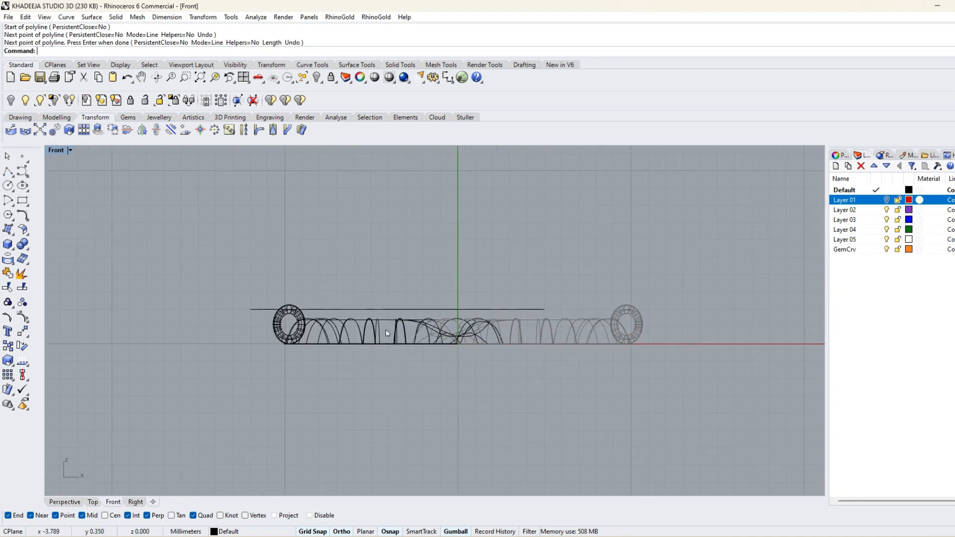
Lower the horizontal line in the Front view so it passes through the left heart's dome.
{"action": "scroll", "coordinate": [392, 303], "scroll_direction": "up", "scroll_amount": 5}
{"action": "left_click", "coordinate": [391, 308]}
{"action": "left_click_drag", "start_coordinate": [405, 270], "coordinate": [411, 303]}
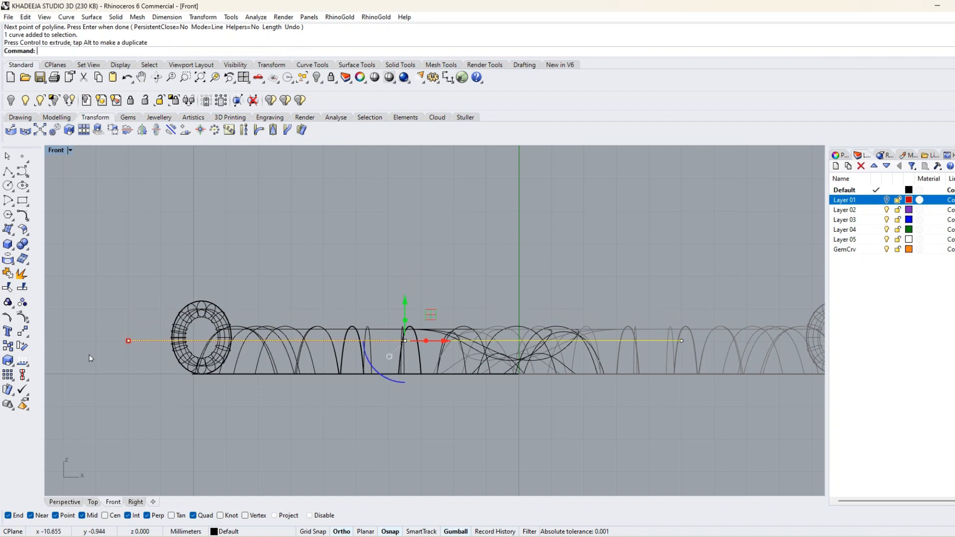
Try trimming the left heart's dome above the line, inspect the cut in perspective, and undo the trims.
{"action": "left_click", "coordinate": [9, 288]}
{"action": "left_click", "coordinate": [351, 330]}
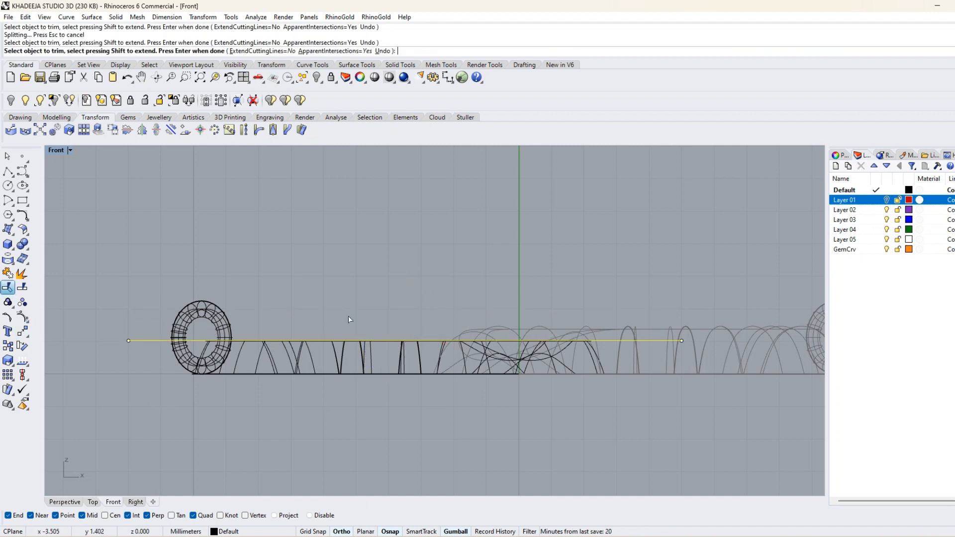
{"action": "double_click", "coordinate": [56, 151]}
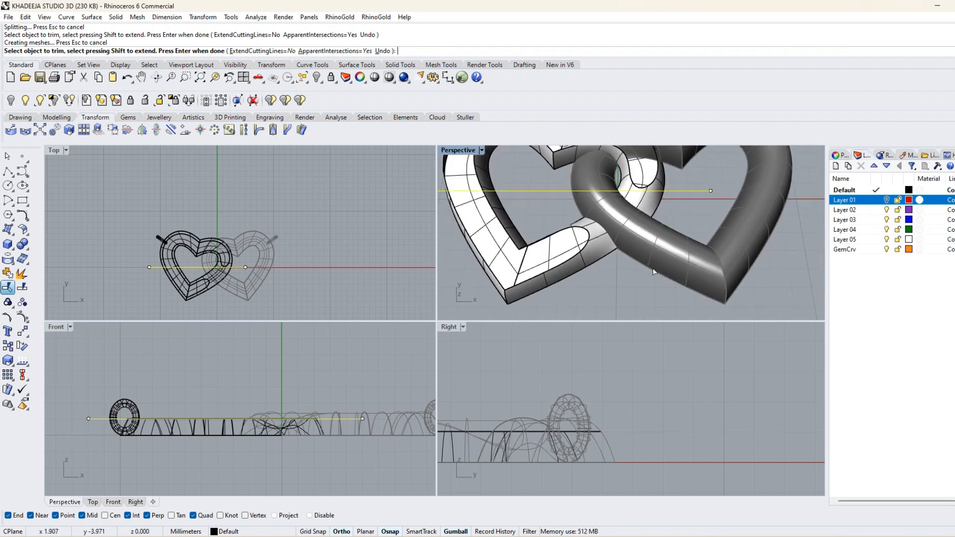
{"action": "right_click_drag", "start_coordinate": [645, 249], "coordinate": [629, 225]}
{"action": "key", "text": "ctrl+z"}
{"action": "key", "text": "ctrl+z"}
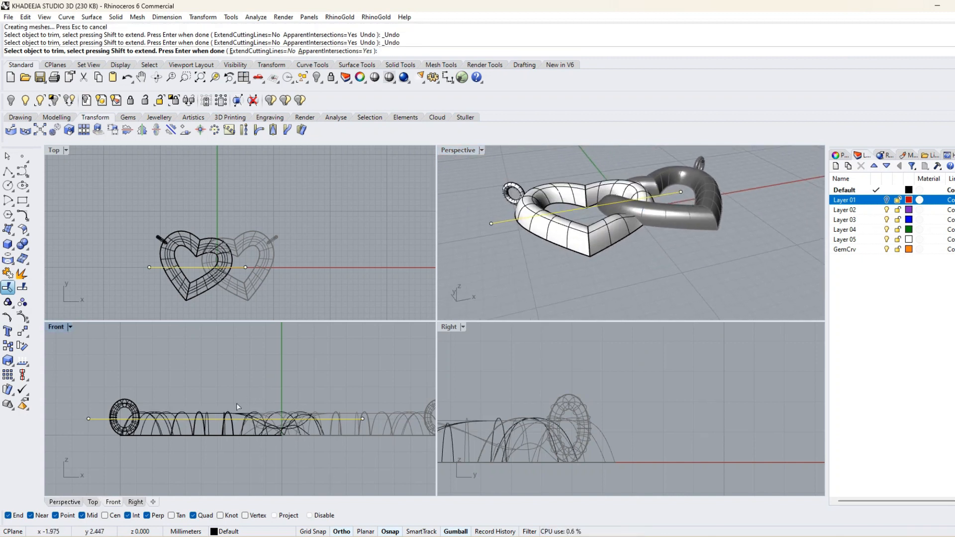
{"action": "key", "text": "Return"}
Raise the cutting line slightly and trim away the left heart's surfaces above it in the Front view.
{"action": "left_click", "coordinate": [90, 419]}
{"action": "left_click_drag", "start_coordinate": [225, 380], "coordinate": [225, 380]}
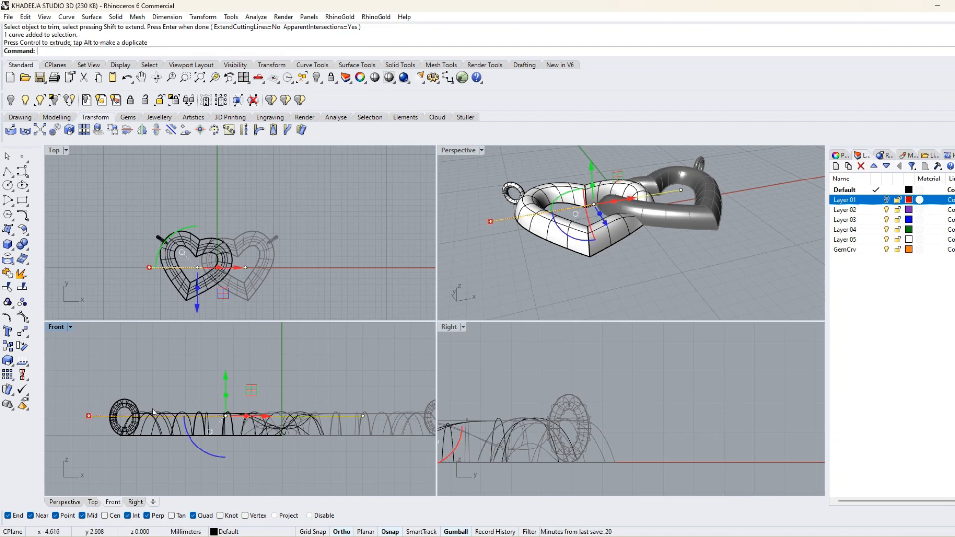
{"action": "left_click", "coordinate": [7, 290]}
{"action": "scroll", "coordinate": [141, 403], "scroll_direction": "up", "scroll_amount": 11}
{"action": "left_click", "coordinate": [185, 441]}
{"action": "scroll", "coordinate": [199, 430], "scroll_direction": "down", "scroll_amount": 8}
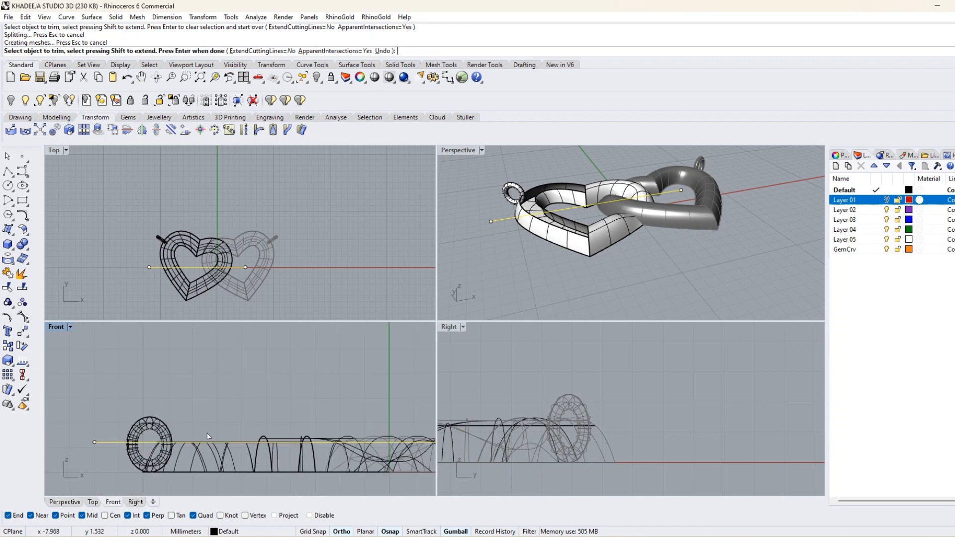
{"action": "scroll", "coordinate": [292, 424], "scroll_direction": "up", "scroll_amount": 6}
{"action": "left_click", "coordinate": [299, 445]}
{"action": "left_click", "coordinate": [329, 444]}
{"action": "right_click_drag", "start_coordinate": [640, 289], "coordinate": [572, 278]}
{"action": "key", "text": "Return"}
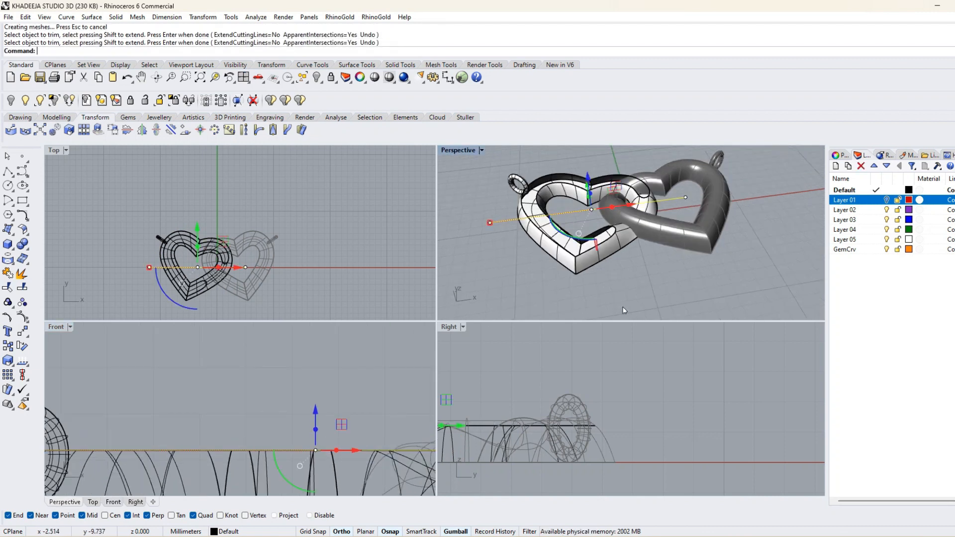
Delete the cutting line and close the trimmed left heart by joining its surfaces and capping the planar holes.
{"action": "left_click", "coordinate": [508, 221]}
{"action": "key", "text": "Delete"}
{"action": "left_click", "coordinate": [589, 246]}
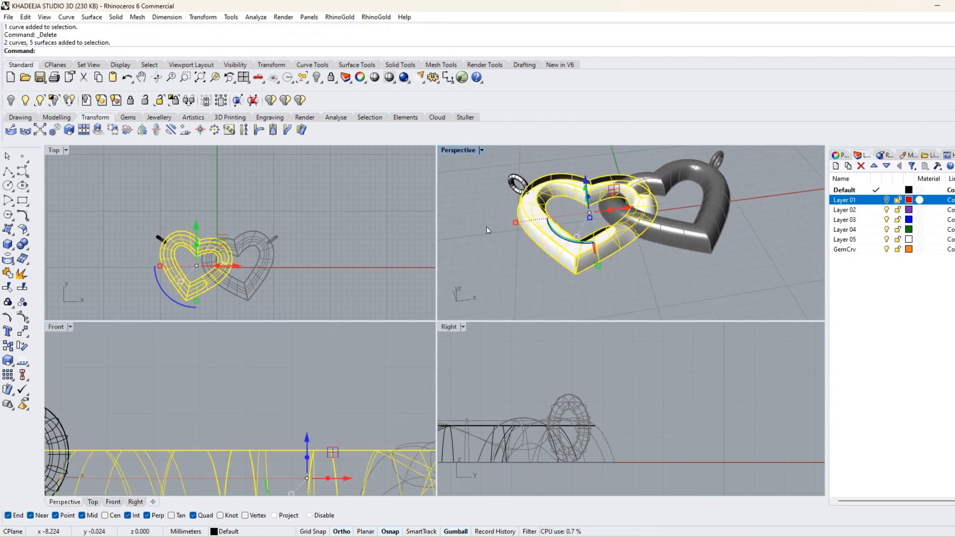
{"action": "left_click", "coordinate": [8, 274]}
{"action": "left_click", "coordinate": [116, 17]}
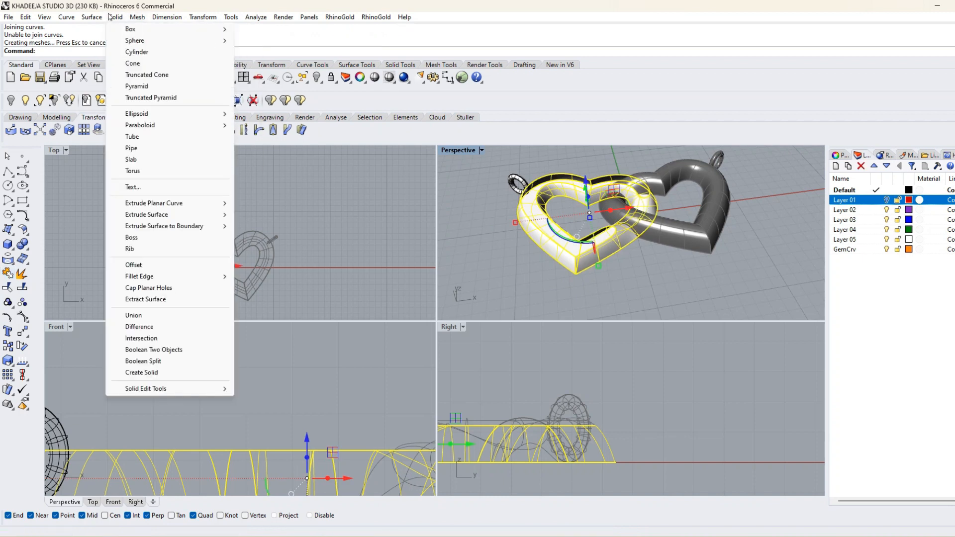
{"action": "left_click", "coordinate": [149, 287]}
{"action": "right_click_drag", "start_coordinate": [490, 288], "coordinate": [592, 294]}
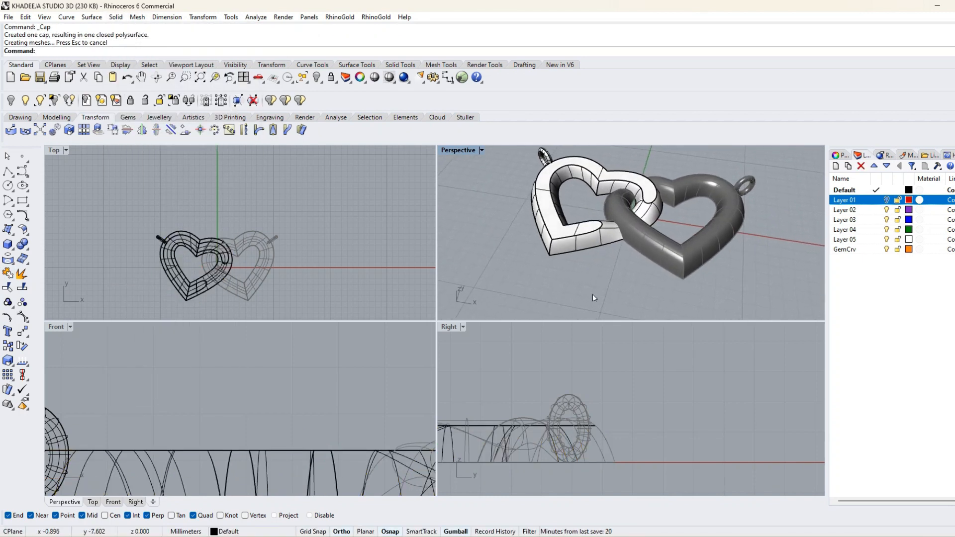
Duplicate the inner edge of the left heart's flat top along its left half and put the curve on Layer 02.
{"action": "left_click", "coordinate": [15, 265]}
{"action": "left_click", "coordinate": [52, 265]}
{"action": "left_click", "coordinate": [571, 166]}
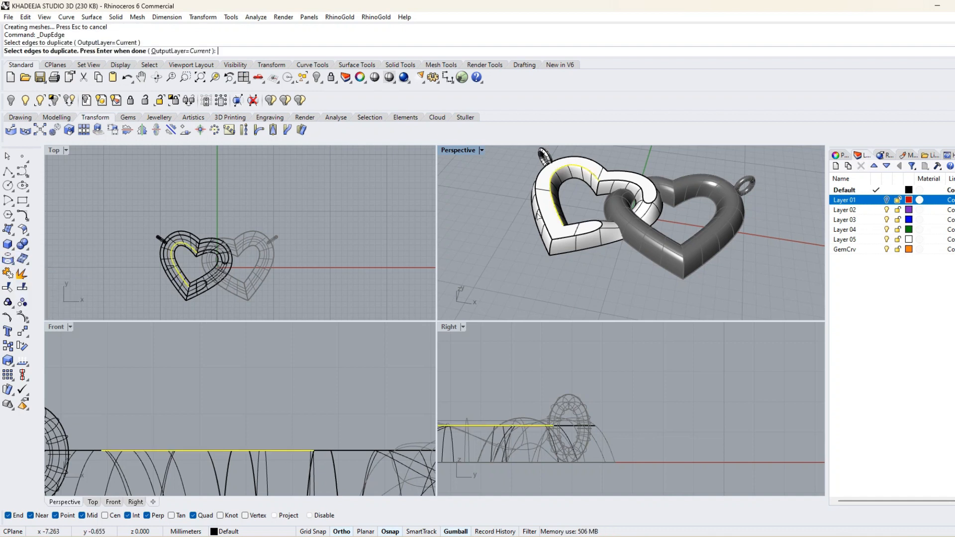
{"action": "right_click", "coordinate": [572, 169]}
{"action": "left_click", "coordinate": [231, 532]}
{"action": "left_click", "coordinate": [229, 480]}
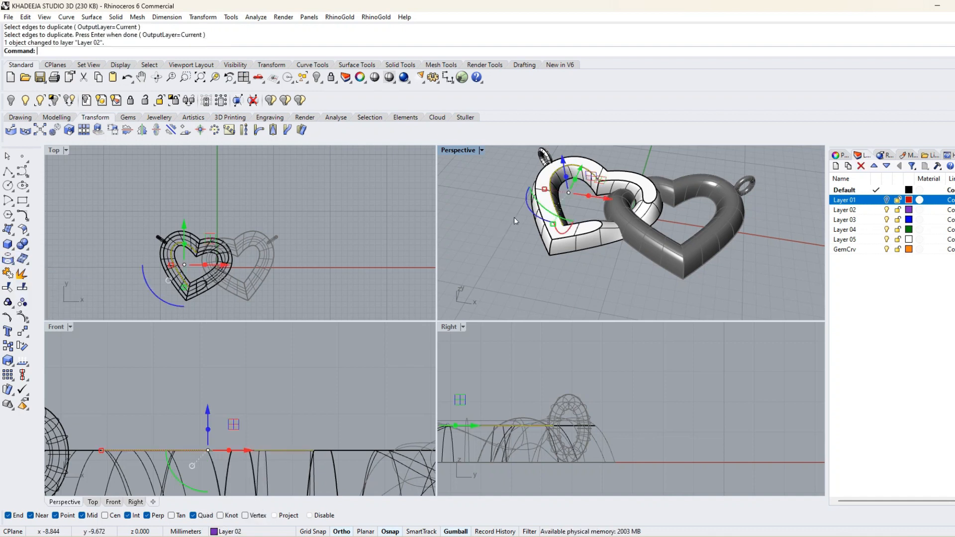
Offset the duplicated edge curve outward over the flat top in the Top view, by 0.8 mm and again by 0.7 mm.
{"action": "scroll", "coordinate": [185, 259], "scroll_direction": "up", "scroll_amount": 3}
{"action": "double_click", "coordinate": [54, 150]}
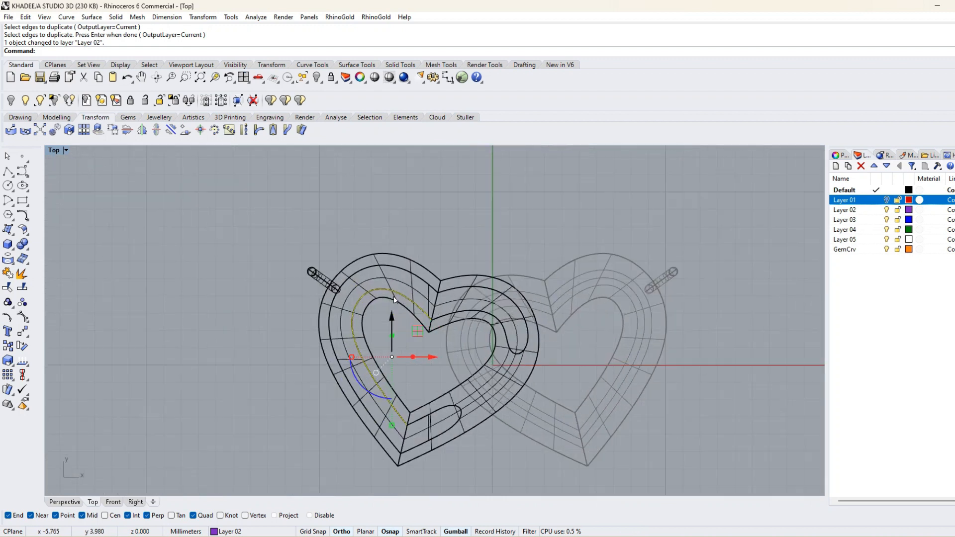
{"action": "left_click", "coordinate": [27, 221]}
{"action": "left_click", "coordinate": [168, 222]}
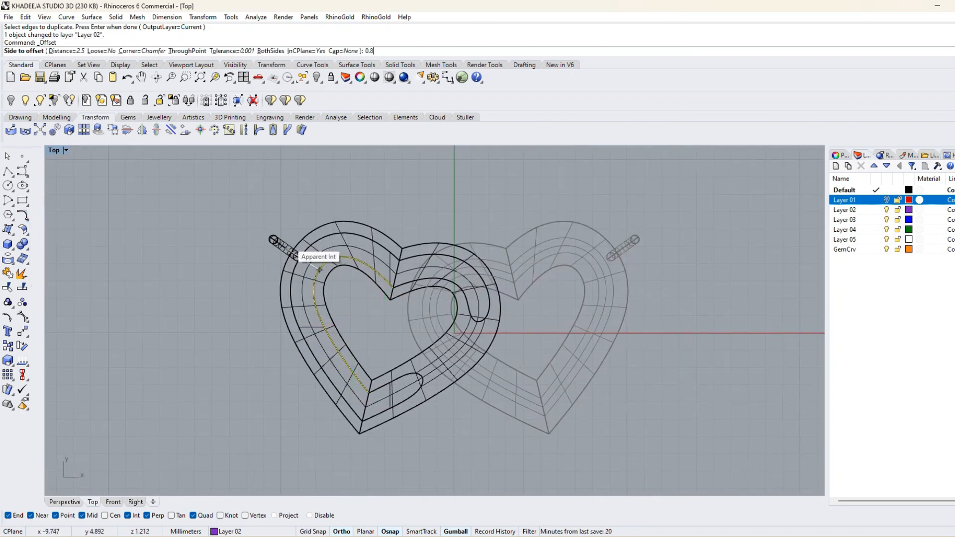
{"action": "type", "text": "0.7"}
{"action": "key", "text": "Return"}
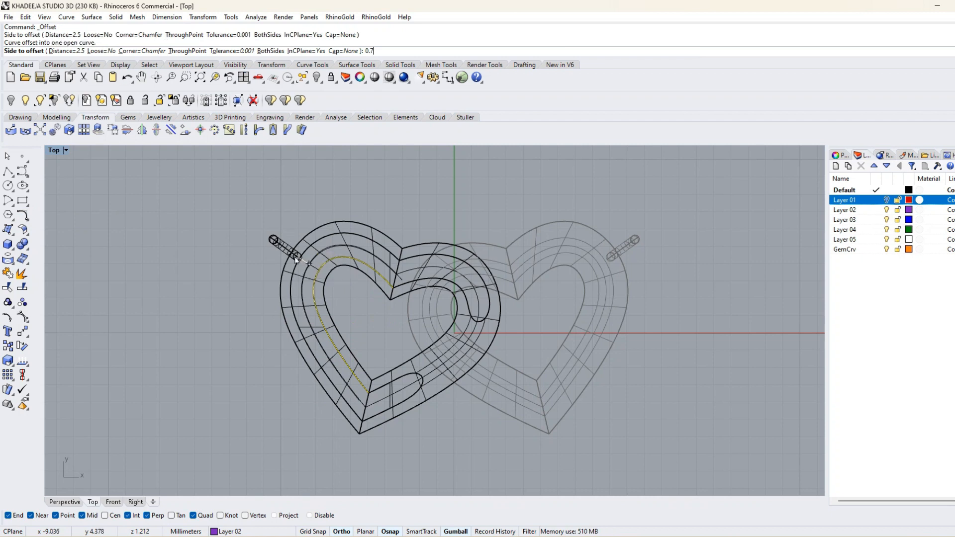
Move the offset curve on the left heart's flat top to Layer 02.
{"action": "scroll", "coordinate": [348, 277], "scroll_direction": "up", "scroll_amount": 3}
{"action": "left_click", "coordinate": [319, 222]}
{"action": "left_click", "coordinate": [225, 531]}
{"action": "left_click", "coordinate": [229, 482]}
Extend the lower end of the offset curve smoothly past the seam at the left heart's bottom tip.
{"action": "scroll", "coordinate": [219, 401], "scroll_direction": "down", "scroll_amount": 3}
{"action": "scroll", "coordinate": [220, 402], "scroll_direction": "up", "scroll_amount": 4}
{"action": "left_click", "coordinate": [271, 406]}
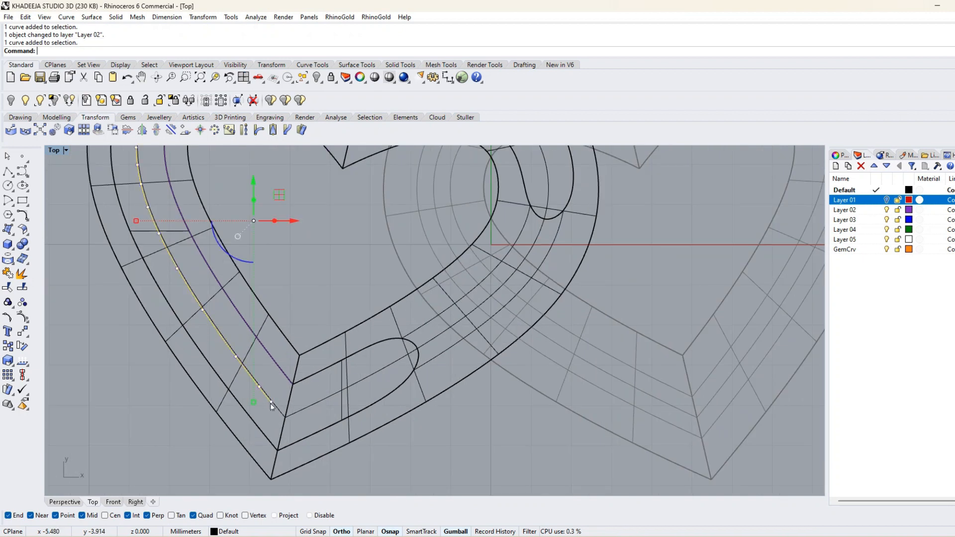
{"action": "left_click", "coordinate": [29, 220]}
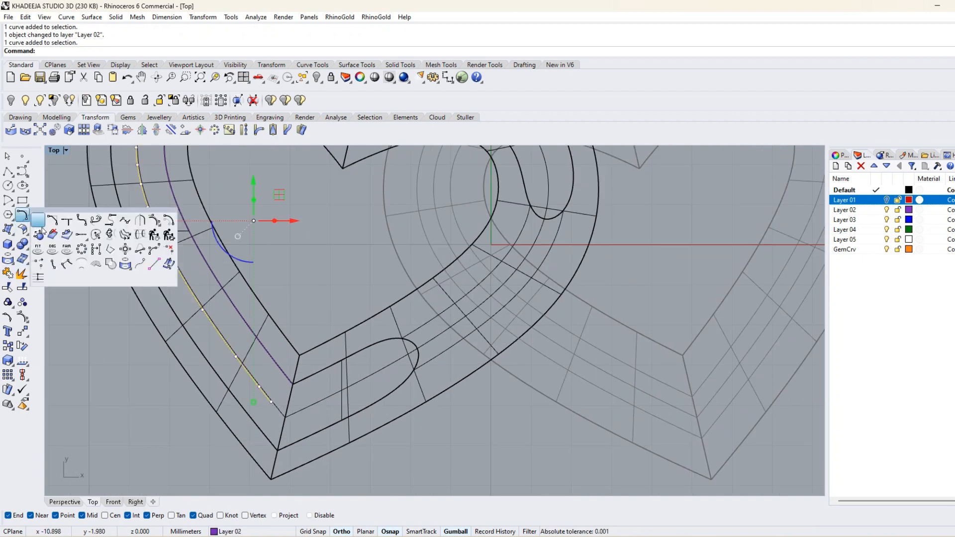
{"action": "left_click", "coordinate": [81, 234]}
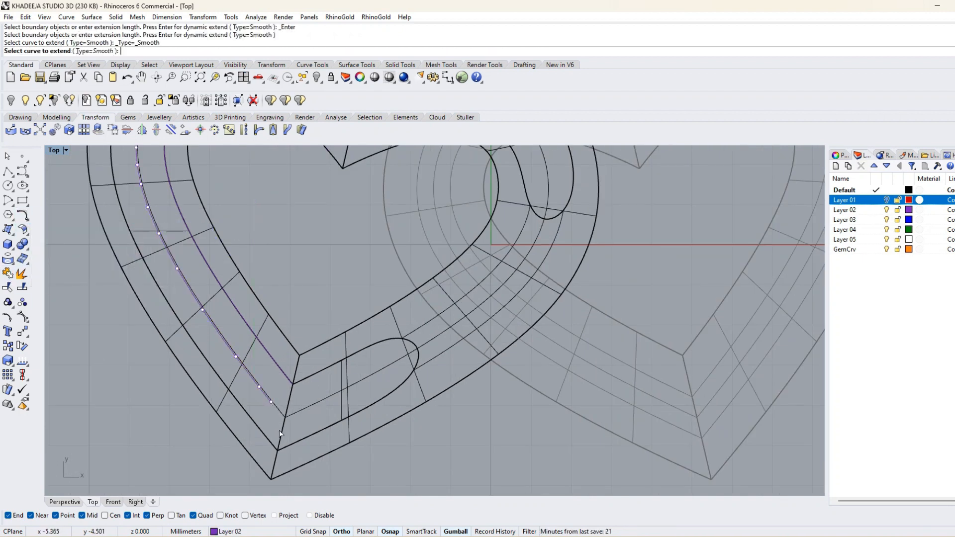
{"action": "left_click", "coordinate": [315, 431]}
{"action": "scroll", "coordinate": [244, 439], "scroll_direction": "down", "scroll_amount": 3}
Draw a straight line from the left heart's upper notch to its bottom tip.
{"action": "left_click", "coordinate": [7, 172]}
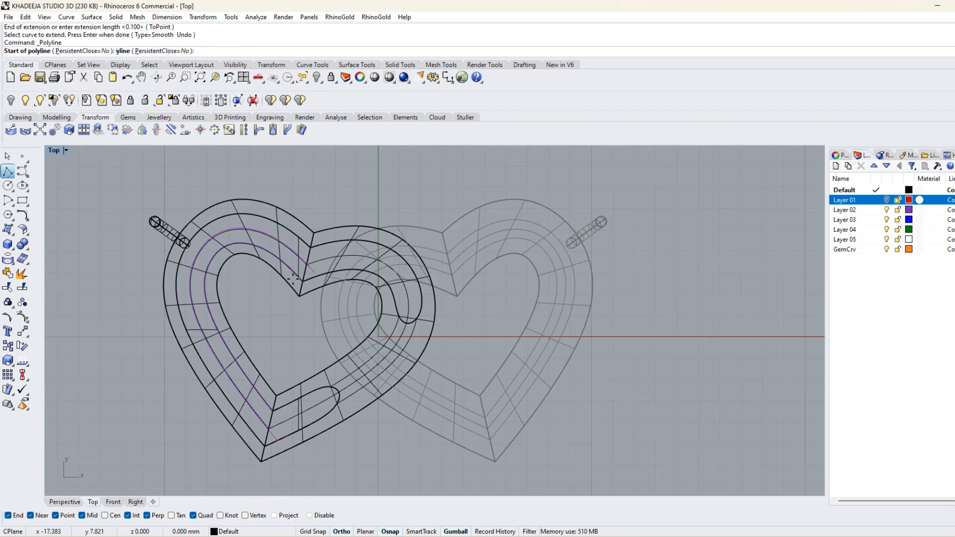
{"action": "left_click", "coordinate": [315, 233]}
{"action": "left_click", "coordinate": [261, 461]}
{"action": "key", "text": "Return"}
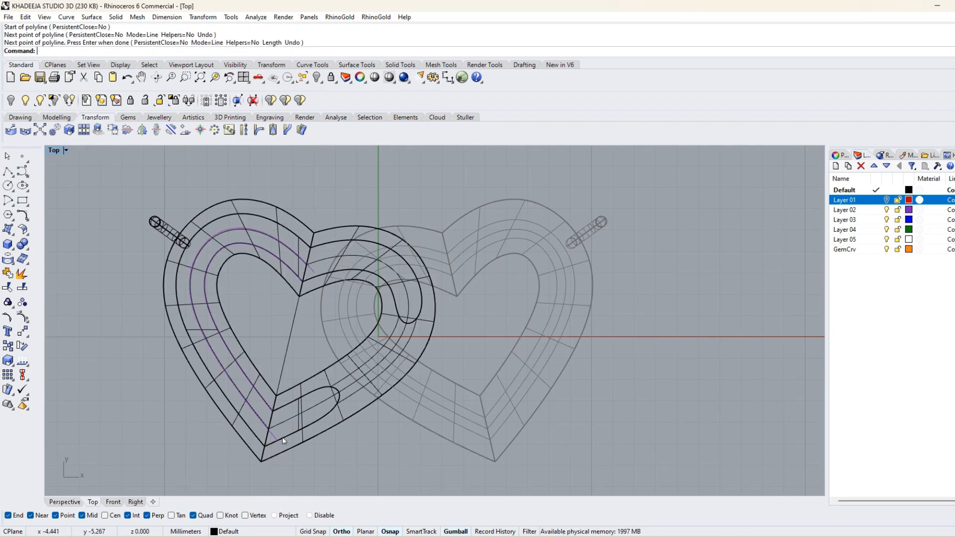
Trim the offset curves' ends beyond the notch-to-tip line and delete that line.
{"action": "scroll", "coordinate": [283, 432], "scroll_direction": "up", "scroll_amount": 4}
{"action": "left_click", "coordinate": [8, 288]}
{"action": "scroll", "coordinate": [298, 348], "scroll_direction": "down", "scroll_amount": 4}
{"action": "scroll", "coordinate": [299, 348], "scroll_direction": "up", "scroll_amount": 6}
{"action": "scroll", "coordinate": [299, 348], "scroll_direction": "down", "scroll_amount": 5}
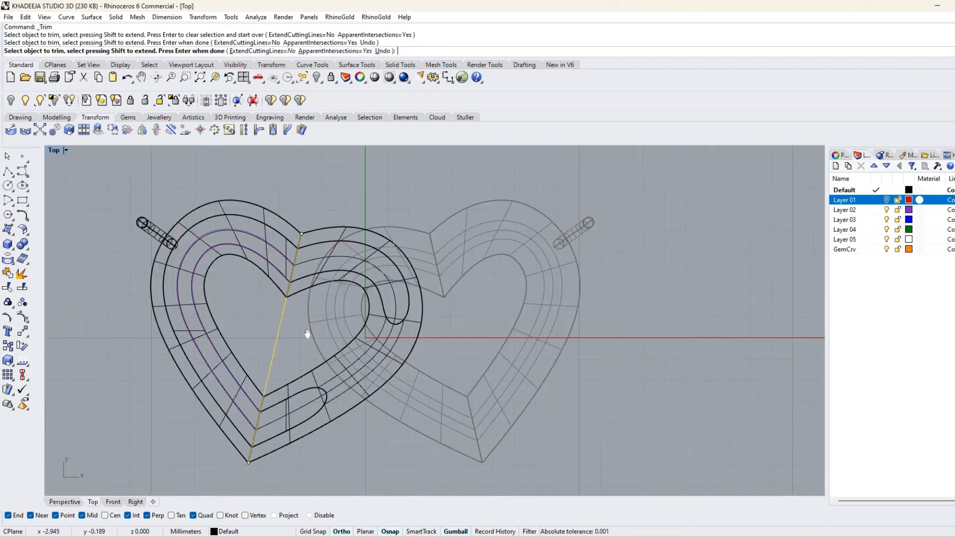
{"action": "key", "text": "Return"}
{"action": "left_click", "coordinate": [277, 322]}
{"action": "key", "text": "Delete"}
Set the Top view to Ghosted display and show the hidden objects, including the gem.
{"action": "scroll", "coordinate": [277, 324], "scroll_direction": "down", "scroll_amount": 4}
{"action": "left_click", "coordinate": [66, 150]}
{"action": "left_click", "coordinate": [105, 210]}
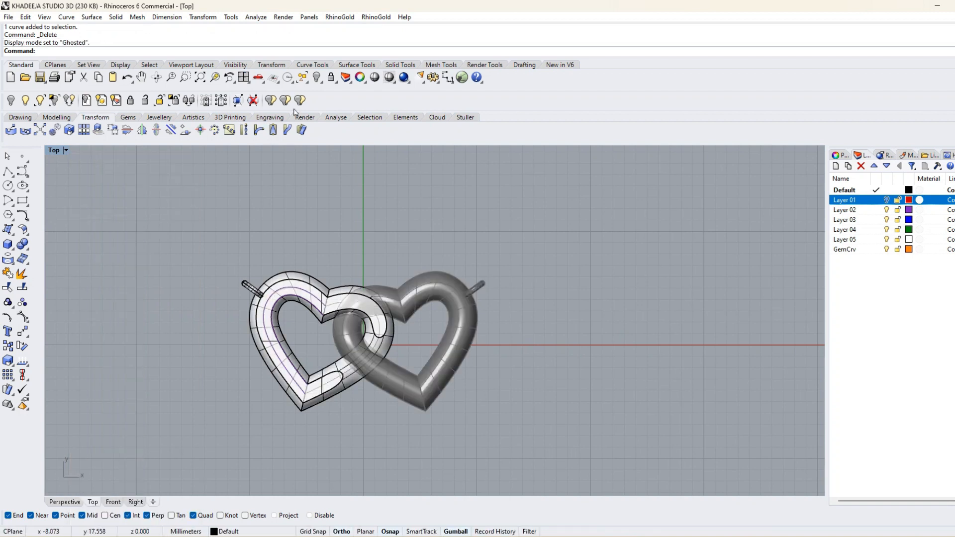
{"action": "left_click", "coordinate": [318, 78]}
{"action": "scroll", "coordinate": [249, 218], "scroll_direction": "up", "scroll_amount": 5}
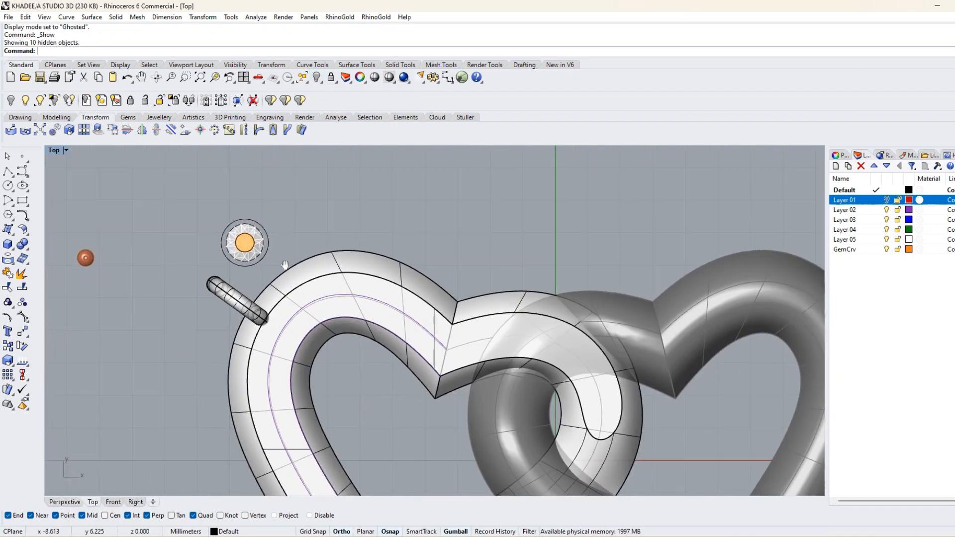
Try to orient the gem with its circles onto the offset curve near the notch, with Copy set to Yes.
{"action": "left_click", "coordinate": [203, 17]}
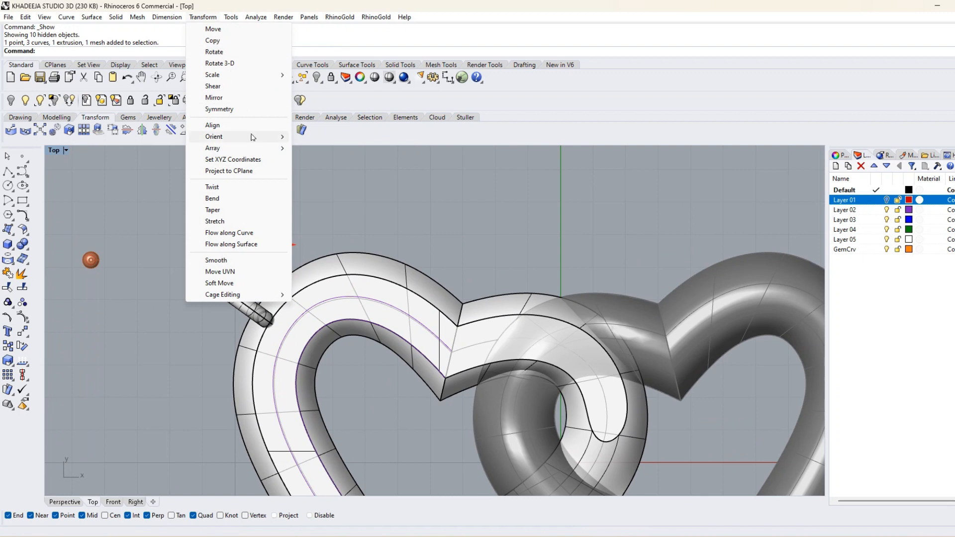
{"action": "mouse_move", "coordinate": [239, 137]}
{"action": "left_click", "coordinate": [321, 171]}
{"action": "left_click", "coordinate": [252, 246]}
{"action": "scroll", "coordinate": [488, 391], "scroll_direction": "up", "scroll_amount": 4}
{"action": "left_click", "coordinate": [361, 241]}
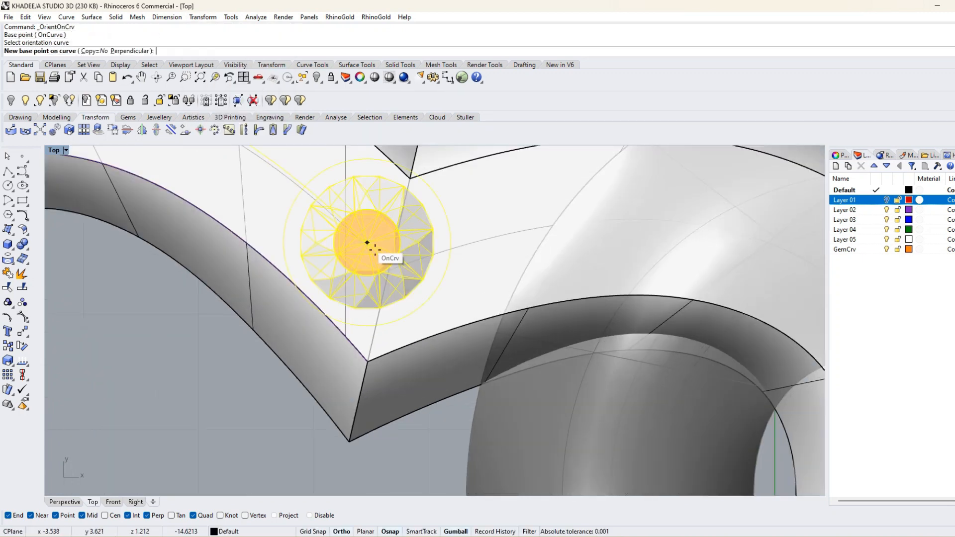
{"action": "left_click", "coordinate": [91, 50]}
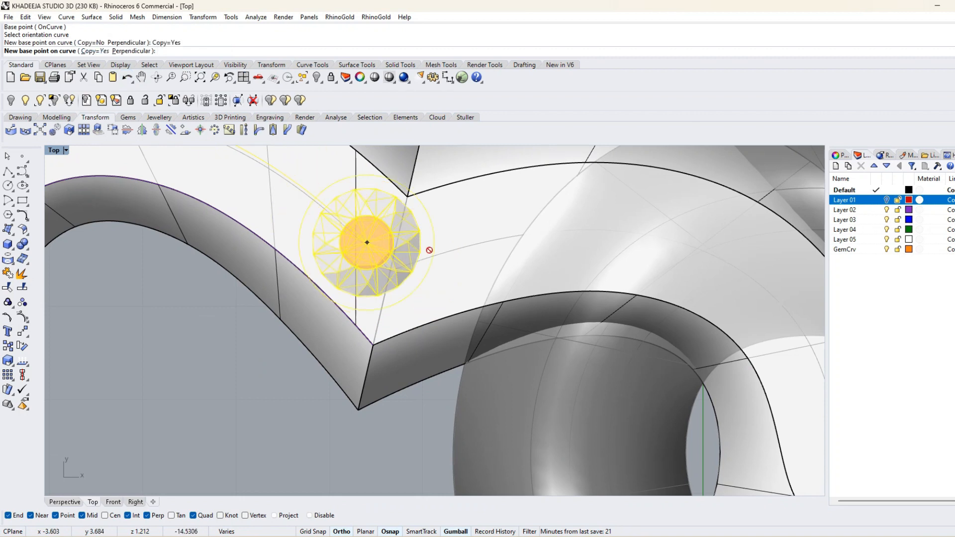
{"action": "key", "text": "Return"}
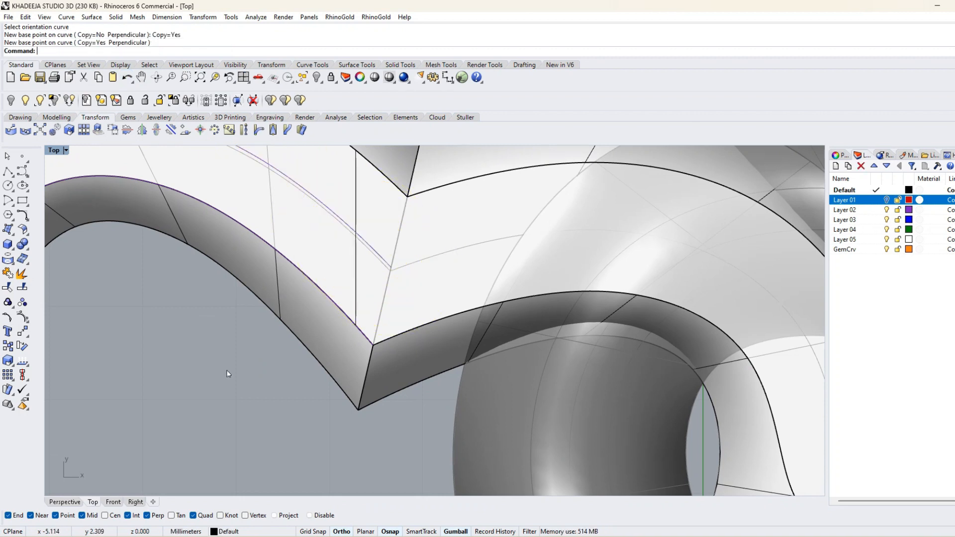
Orient a copy of the gem from its centre onto the offset curve's upper end at the left heart's notch.
{"action": "scroll", "coordinate": [269, 231], "scroll_direction": "down", "scroll_amount": 6}
{"action": "right_click", "coordinate": [269, 231]}
{"action": "left_click", "coordinate": [201, 255]}
{"action": "scroll", "coordinate": [400, 357], "scroll_direction": "up", "scroll_amount": 18}
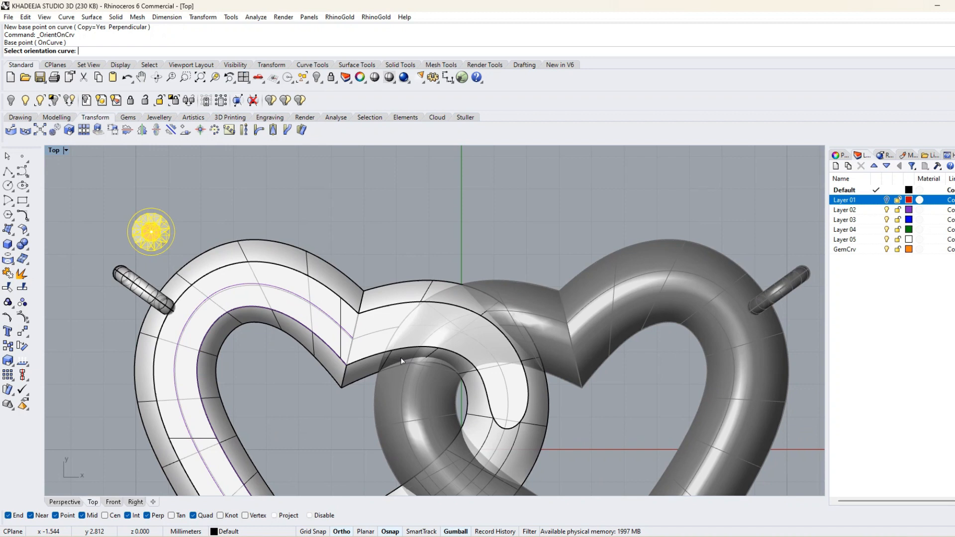
{"action": "left_click", "coordinate": [193, 281]}
{"action": "scroll", "coordinate": [197, 278], "scroll_direction": "down", "scroll_amount": 8}
{"action": "left_click", "coordinate": [206, 294]}
{"action": "right_click", "coordinate": [211, 402]}
{"action": "scroll", "coordinate": [211, 402], "scroll_direction": "down", "scroll_amount": 8}
{"action": "right_click_drag", "start_coordinate": [211, 401], "coordinate": [384, 374]}
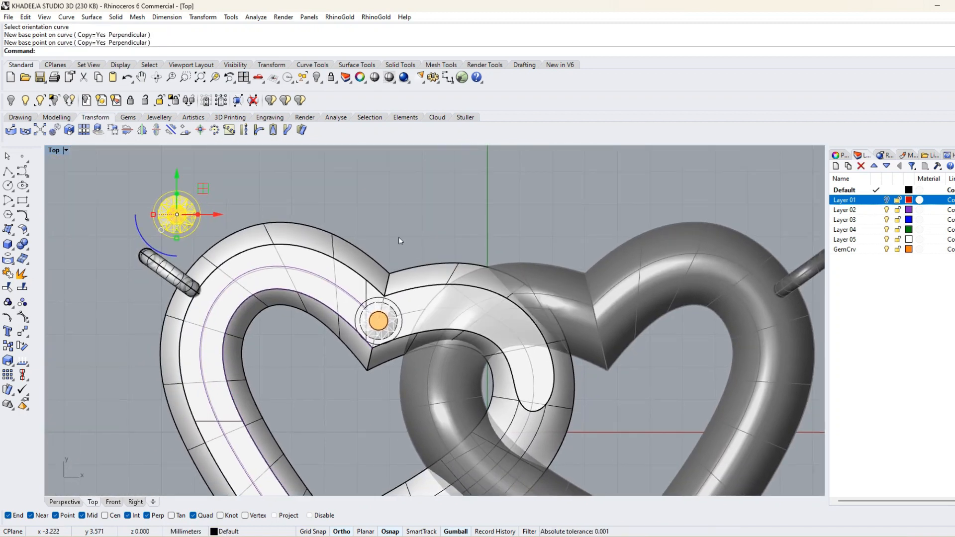
Try to array the gem at the notch along the left heart's offset curve with 12 items and Freeform orientation.
{"action": "scroll", "coordinate": [400, 249], "scroll_direction": "down", "scroll_amount": 4}
{"action": "right_click_drag", "start_coordinate": [407, 291], "coordinate": [401, 270]}
{"action": "left_click", "coordinate": [203, 17]}
{"action": "mouse_move", "coordinate": [237, 149]}
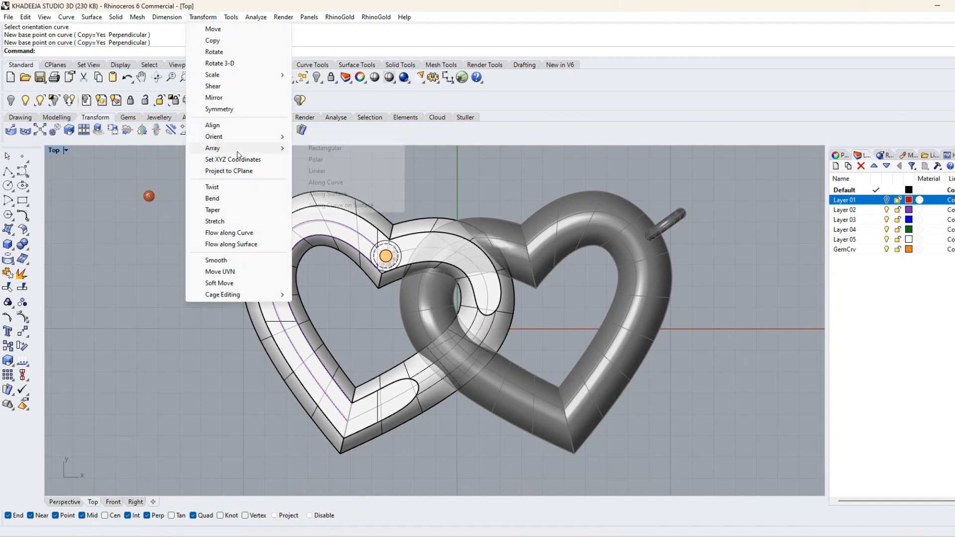
{"action": "left_click", "coordinate": [326, 183]}
{"action": "scroll", "coordinate": [380, 251], "scroll_direction": "up", "scroll_amount": 5}
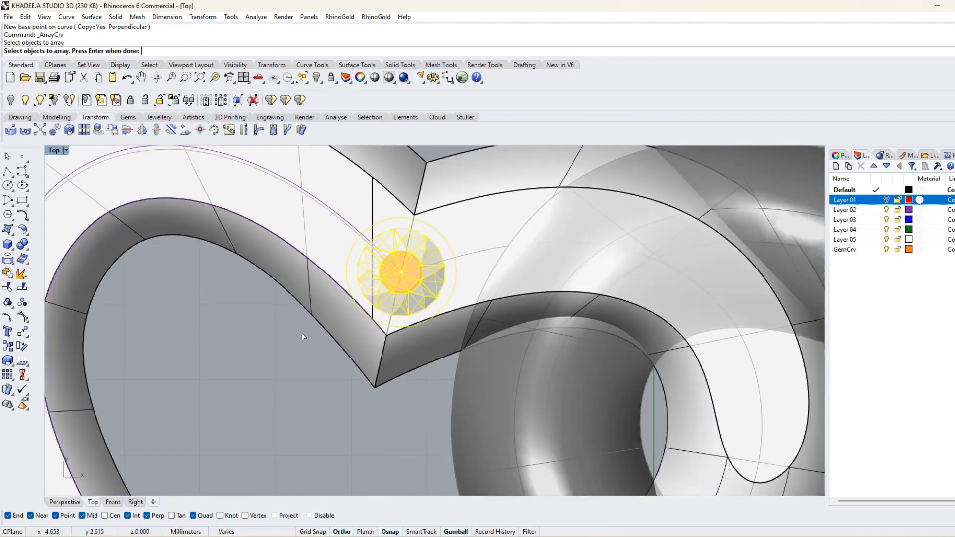
{"action": "left_click", "coordinate": [358, 229]}
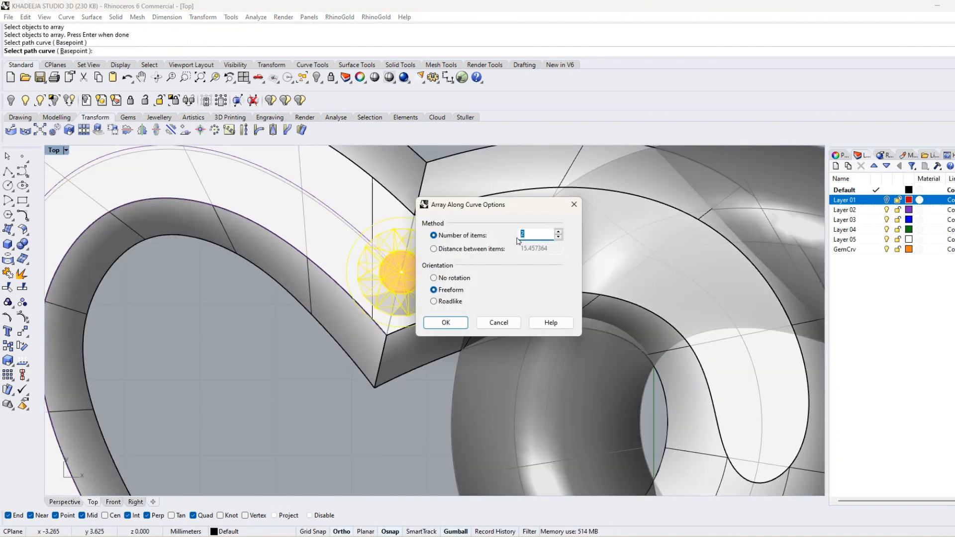
{"action": "key", "text": "Return"}
{"action": "scroll", "coordinate": [300, 270], "scroll_direction": "down", "scroll_amount": 8}
{"action": "right_click_drag", "start_coordinate": [325, 406], "coordinate": [336, 380]}
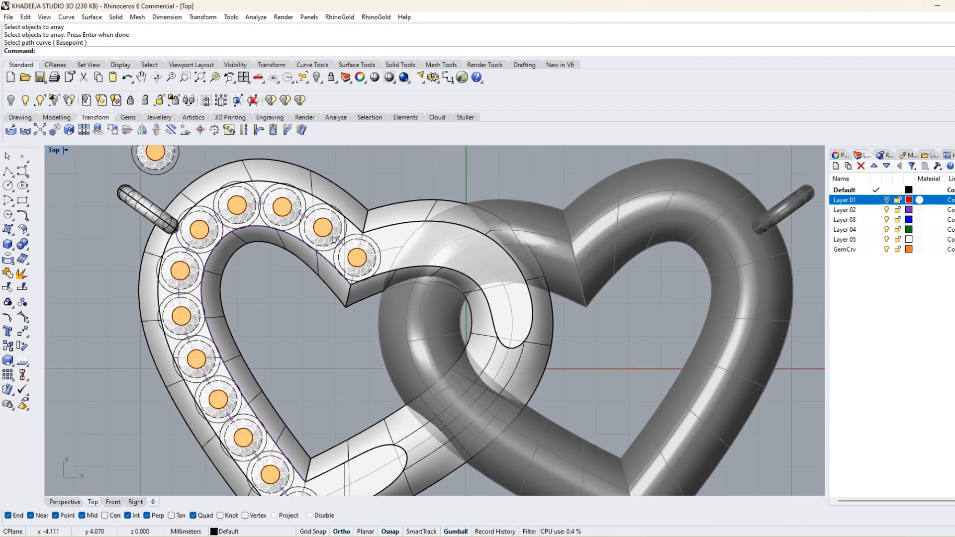
{"action": "key", "text": "ctrl+z"}
Array the gem with its circles from the notch along the left heart's offset curve, using 13 items and Freeform orientation.
{"action": "scroll", "coordinate": [368, 268], "scroll_direction": "up", "scroll_amount": 3}
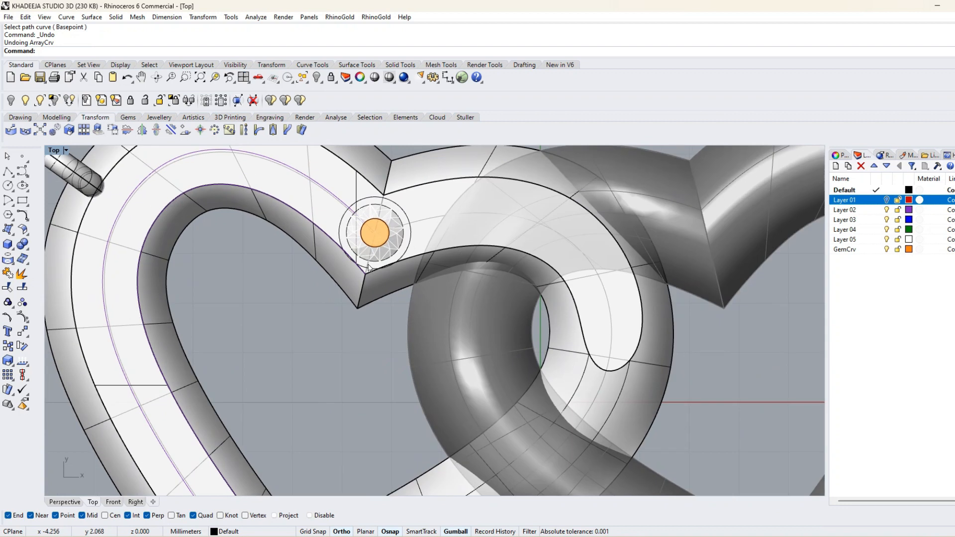
{"action": "left_click", "coordinate": [397, 242]}
{"action": "left_click", "coordinate": [347, 206]}
{"action": "key", "text": "Escape"}
{"action": "right_click", "coordinate": [307, 313]}
{"action": "left_click", "coordinate": [351, 261]}
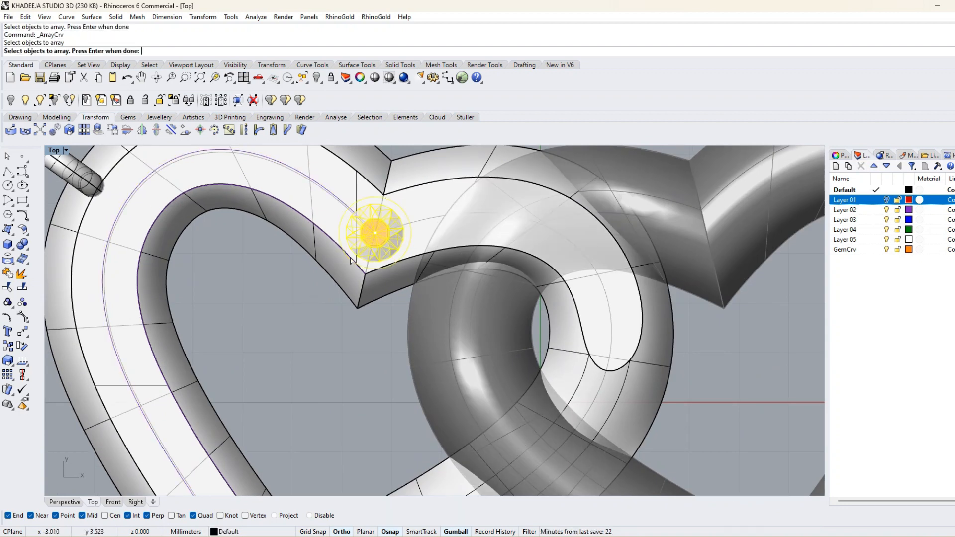
{"action": "left_click", "coordinate": [330, 199]}
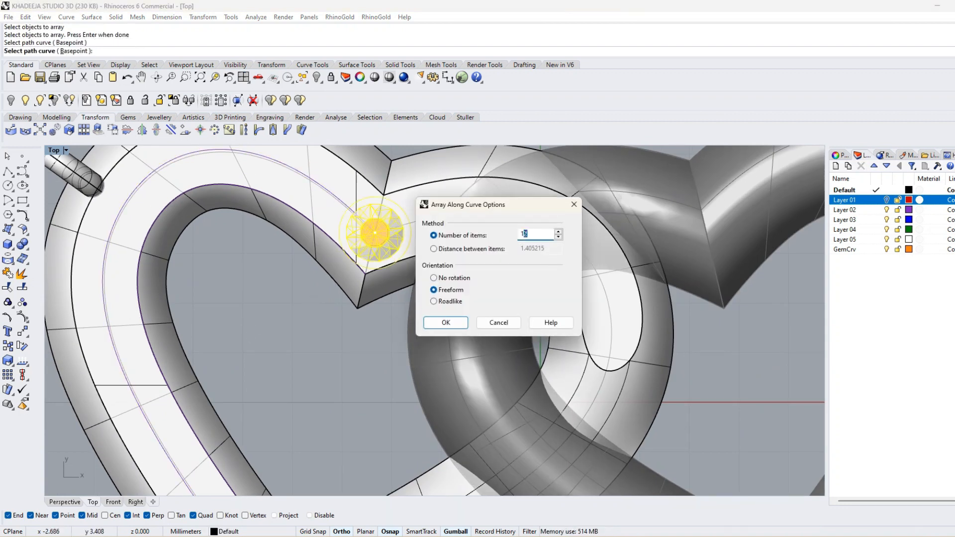
{"action": "key", "text": "Return"}
{"action": "scroll", "coordinate": [306, 272], "scroll_direction": "down", "scroll_amount": 5}
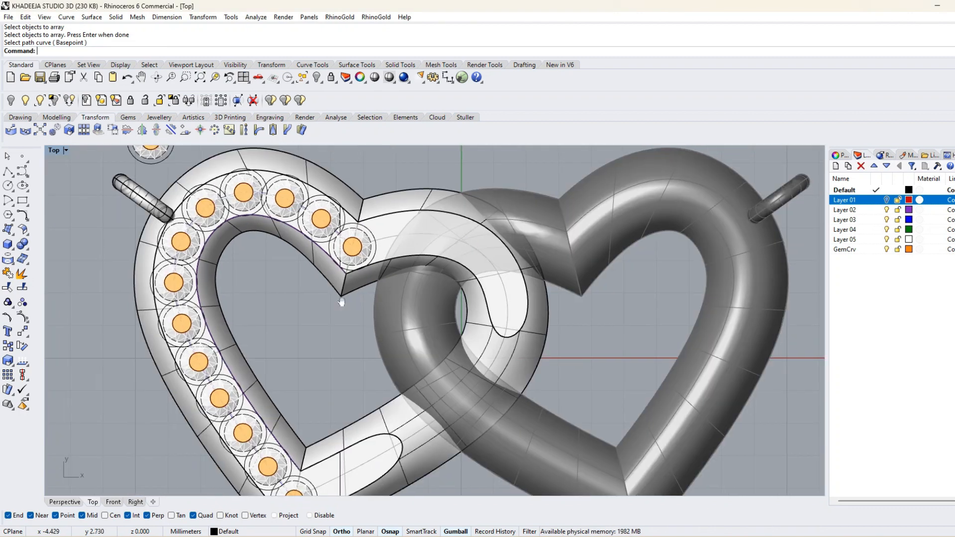
Move the small bead prong about 7.7 mm to beside the spare gem, just above the left heart.
{"action": "left_click", "coordinate": [206, 239]}
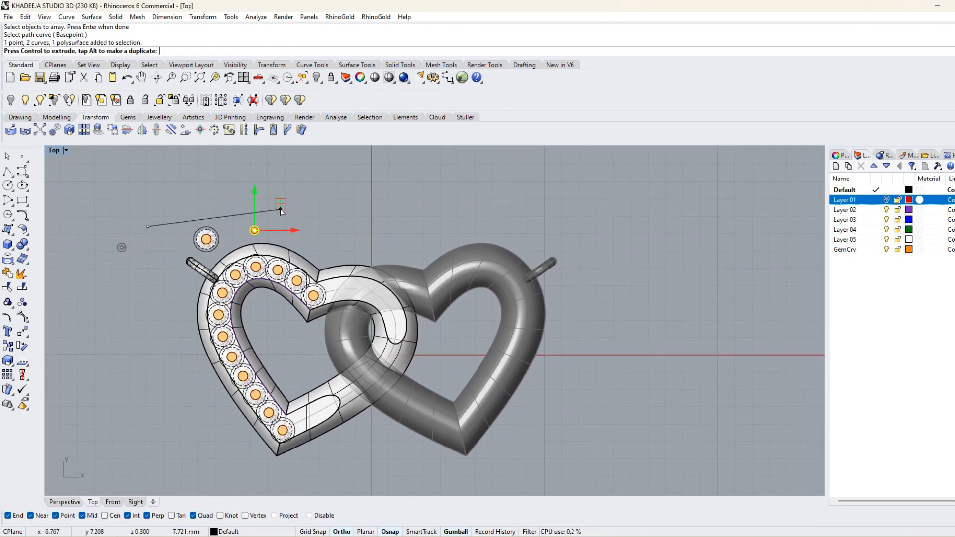
{"action": "left_click_drag", "start_coordinate": [281, 210], "coordinate": [280, 210]}
{"action": "left_click", "coordinate": [243, 222]}
Start Orient on Surface for the bead from its centre, targeting the left heart's flat top surface.
{"action": "scroll", "coordinate": [243, 221], "scroll_direction": "up", "scroll_amount": 8}
{"action": "left_click_drag", "start_coordinate": [331, 260], "coordinate": [251, 202]}
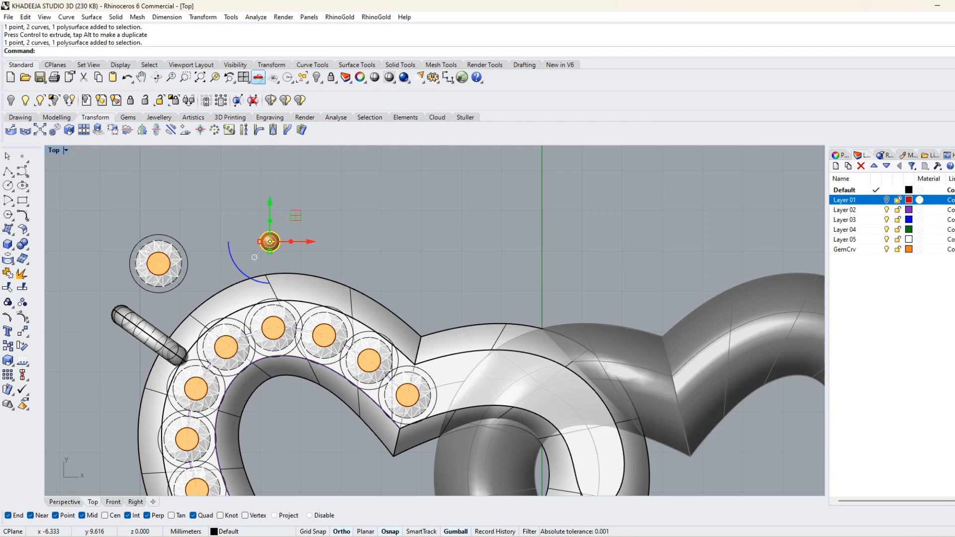
{"action": "left_click", "coordinate": [211, 18]}
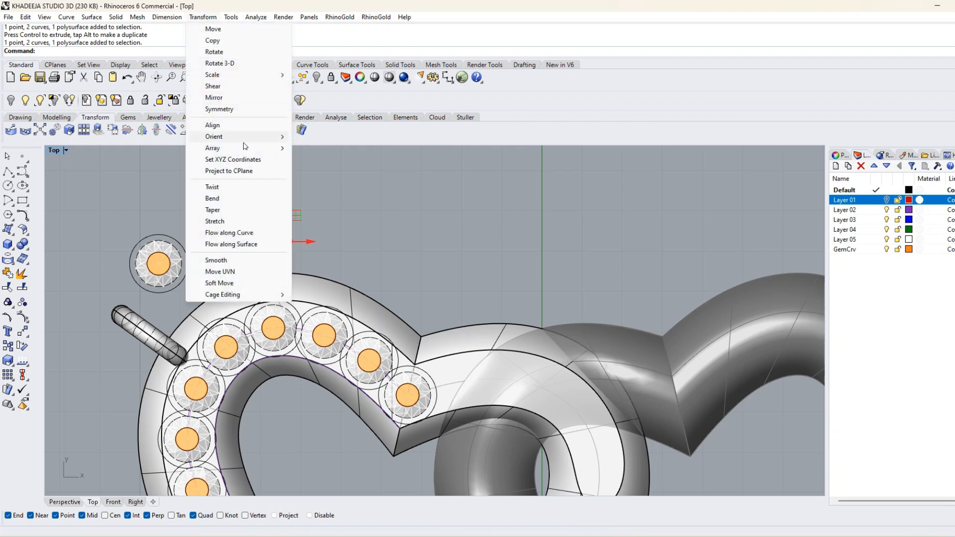
{"action": "mouse_move", "coordinate": [219, 137]}
{"action": "left_click", "coordinate": [328, 154]}
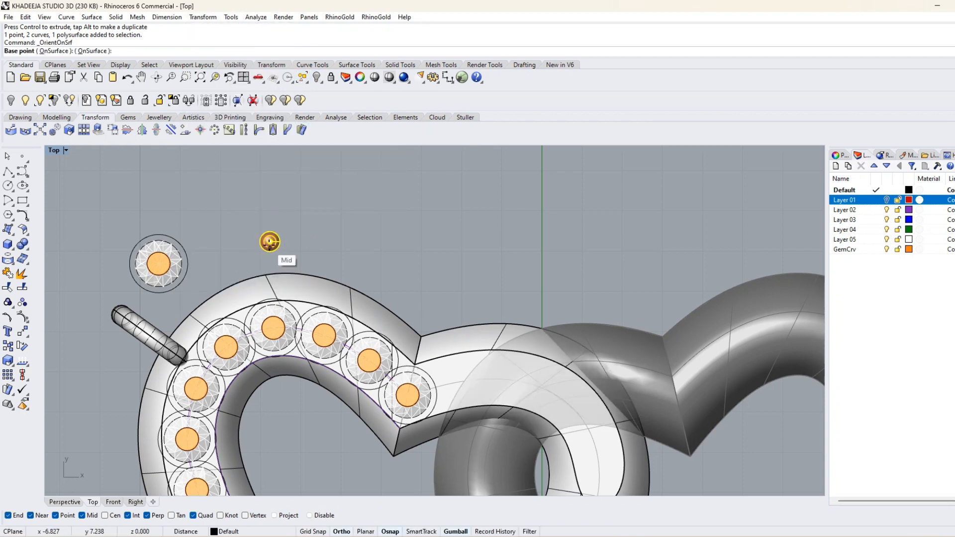
{"action": "left_click", "coordinate": [270, 242]}
{"action": "left_click", "coordinate": [236, 242]}
{"action": "scroll", "coordinate": [422, 405], "scroll_direction": "up", "scroll_amount": 6}
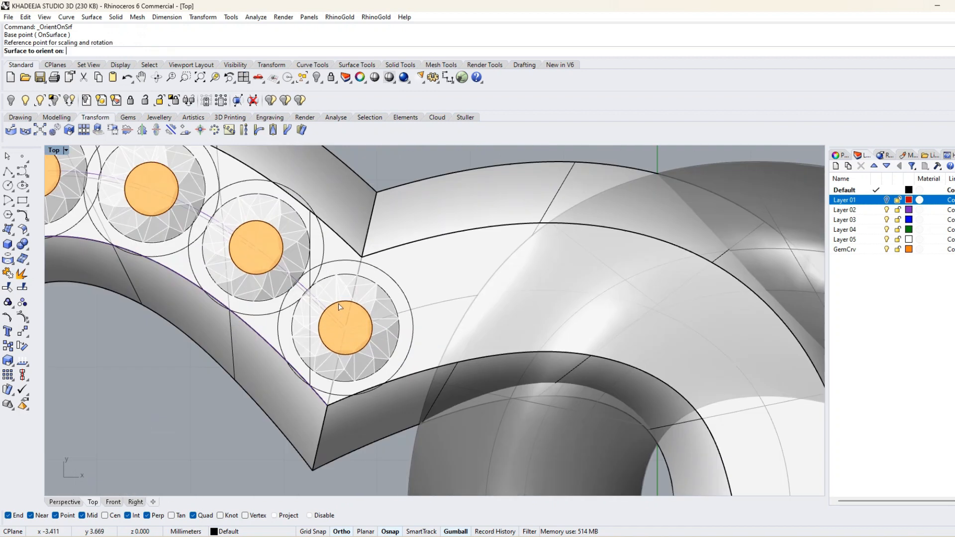
{"action": "left_click", "coordinate": [337, 235]}
{"action": "left_click", "coordinate": [457, 326]}
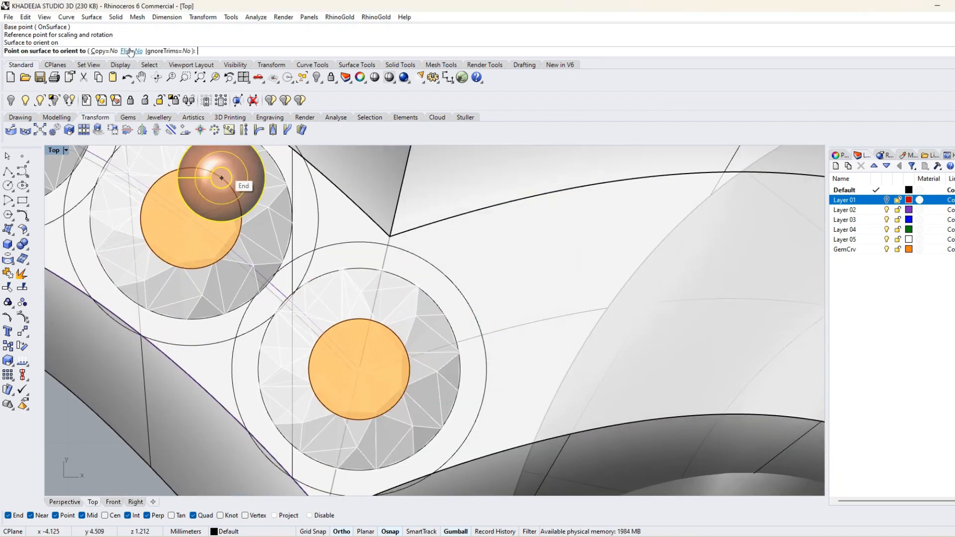
With Copy set to Yes and Ortho and Osnap off, place a bead on each side between the first two gems at the notch.
{"action": "left_click", "coordinate": [105, 51]}
{"action": "left_click", "coordinate": [341, 531]}
{"action": "left_click", "coordinate": [390, 531]}
{"action": "right_click_drag", "start_coordinate": [329, 271], "coordinate": [418, 272]}
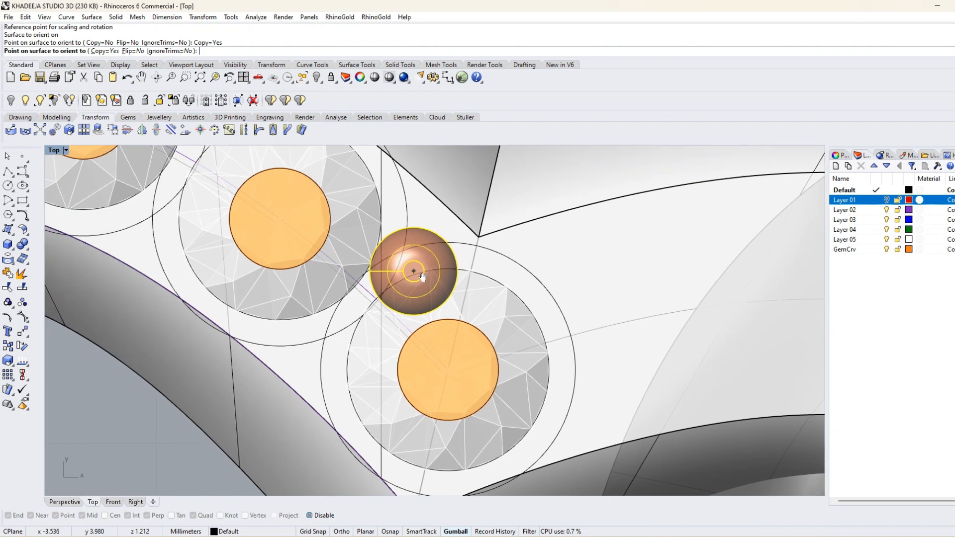
{"action": "scroll", "coordinate": [420, 272], "scroll_direction": "down", "scroll_amount": 4}
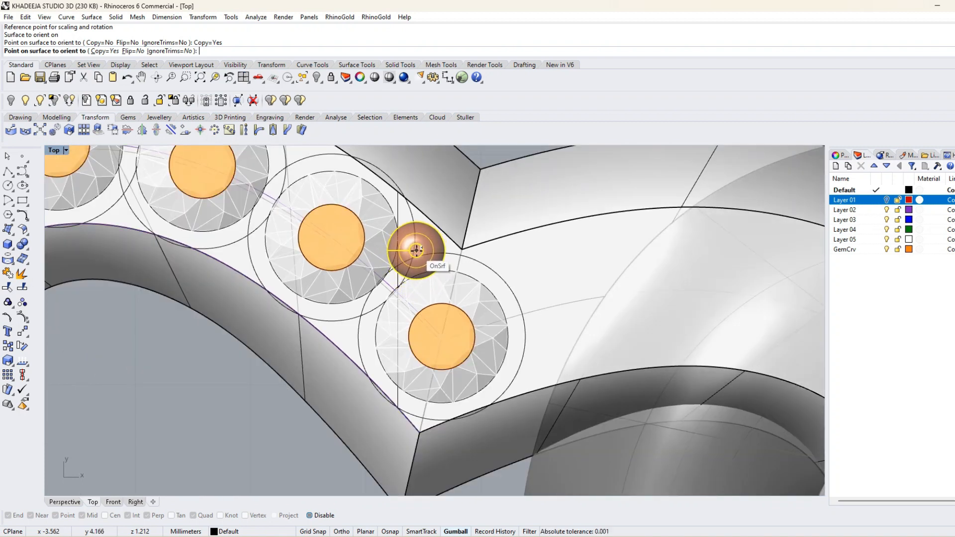
{"action": "left_click", "coordinate": [415, 250]}
{"action": "left_click", "coordinate": [360, 316]}
Place bead pairs on both sides of the three junctions between the second and fifth gems from the notch.
{"action": "scroll", "coordinate": [360, 316], "scroll_direction": "down", "scroll_amount": 5}
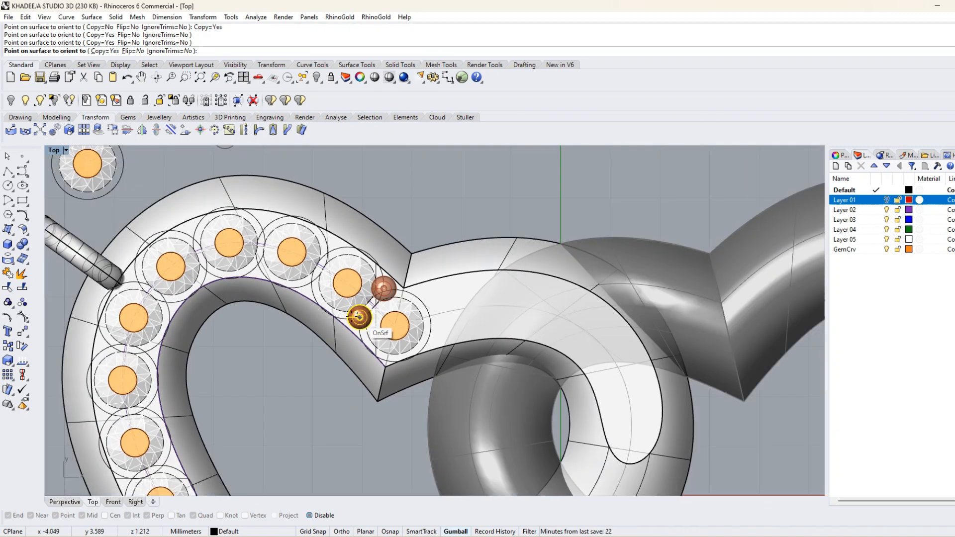
{"action": "scroll", "coordinate": [492, 255], "scroll_direction": "up", "scroll_amount": 4}
{"action": "scroll", "coordinate": [480, 257], "scroll_direction": "up", "scroll_amount": 4}
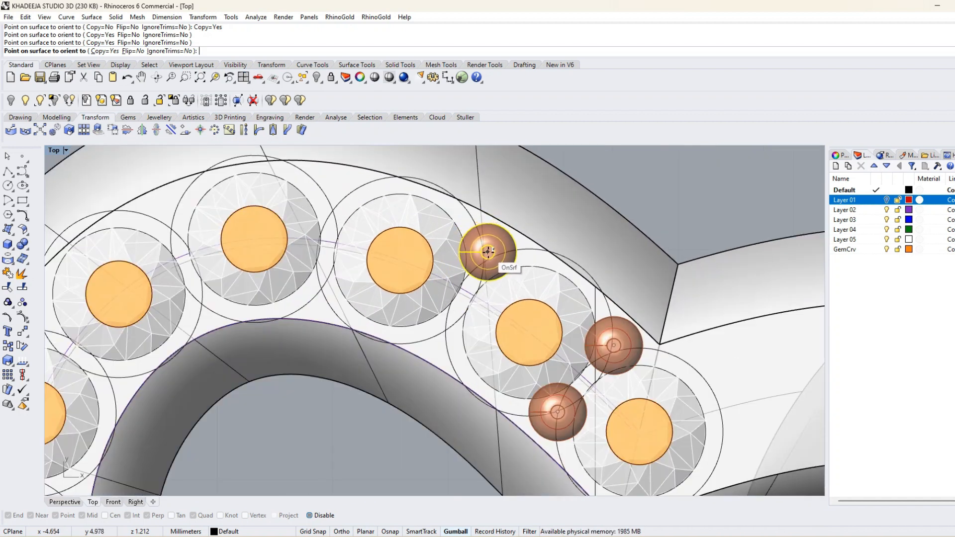
{"action": "left_click", "coordinate": [488, 253]}
{"action": "left_click", "coordinate": [446, 328]}
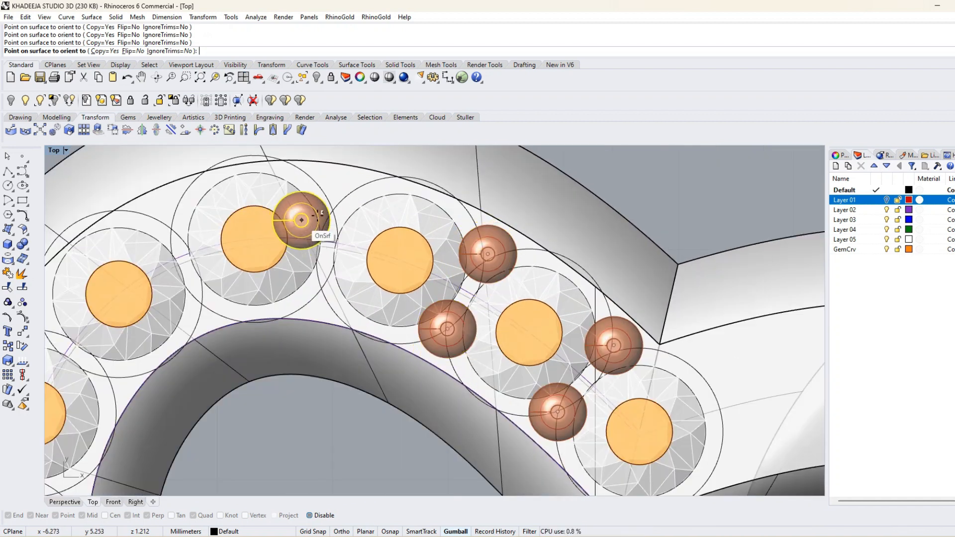
{"action": "left_click", "coordinate": [330, 207]}
{"action": "left_click", "coordinate": [326, 286]}
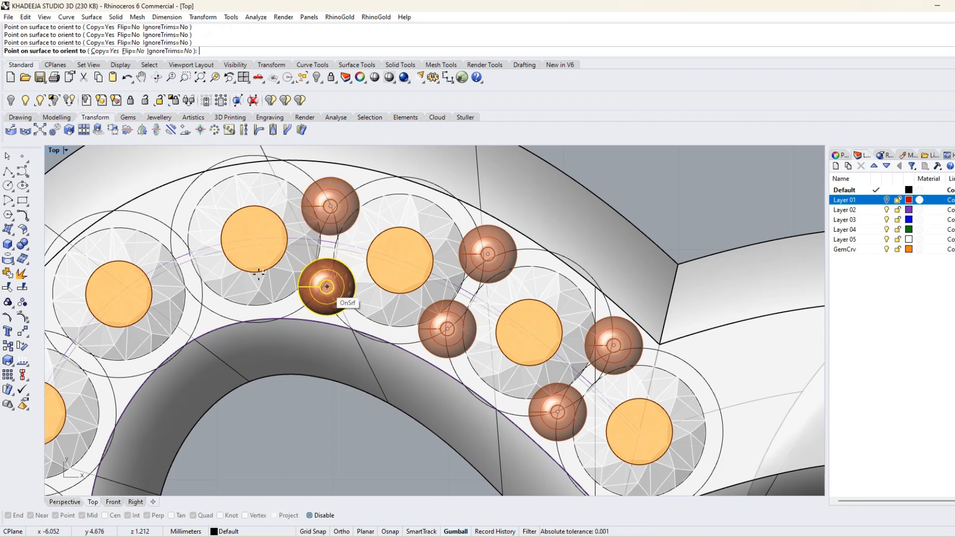
{"action": "left_click", "coordinate": [166, 223]}
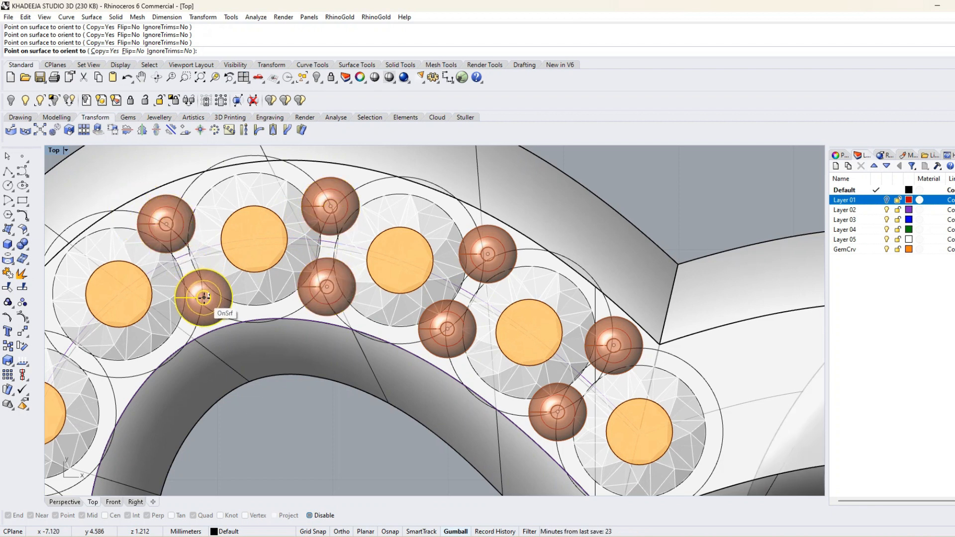
{"action": "left_click", "coordinate": [204, 299]}
Place bead pairs at the two junctions between the fifth and seventh gems, near the jump ring.
{"action": "right_click_drag", "start_coordinate": [159, 350], "coordinate": [411, 262]}
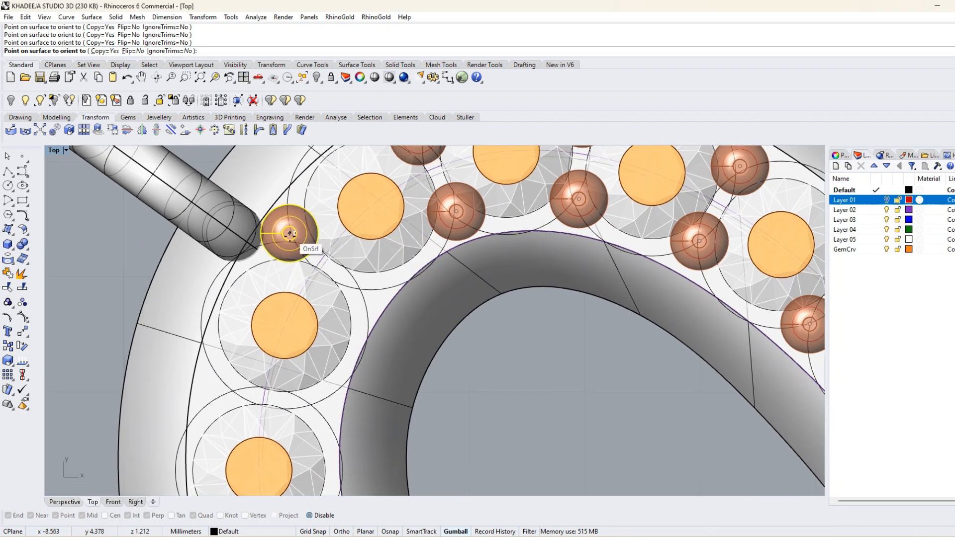
{"action": "left_click", "coordinate": [290, 235]}
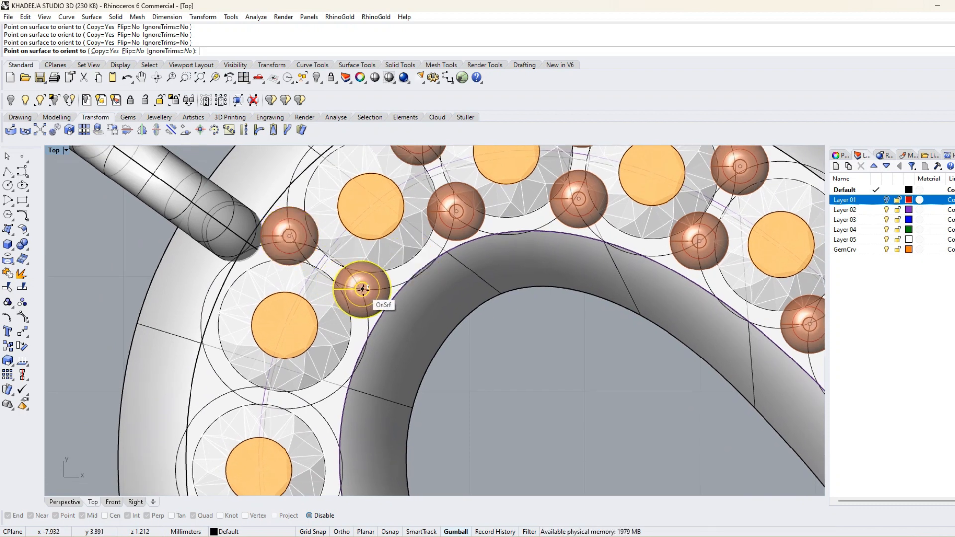
{"action": "left_click", "coordinate": [362, 289]}
{"action": "scroll", "coordinate": [356, 297], "scroll_direction": "down", "scroll_amount": 6}
{"action": "right_click_drag", "start_coordinate": [341, 371], "coordinate": [365, 260]}
{"action": "scroll", "coordinate": [310, 223], "scroll_direction": "up", "scroll_amount": 4}
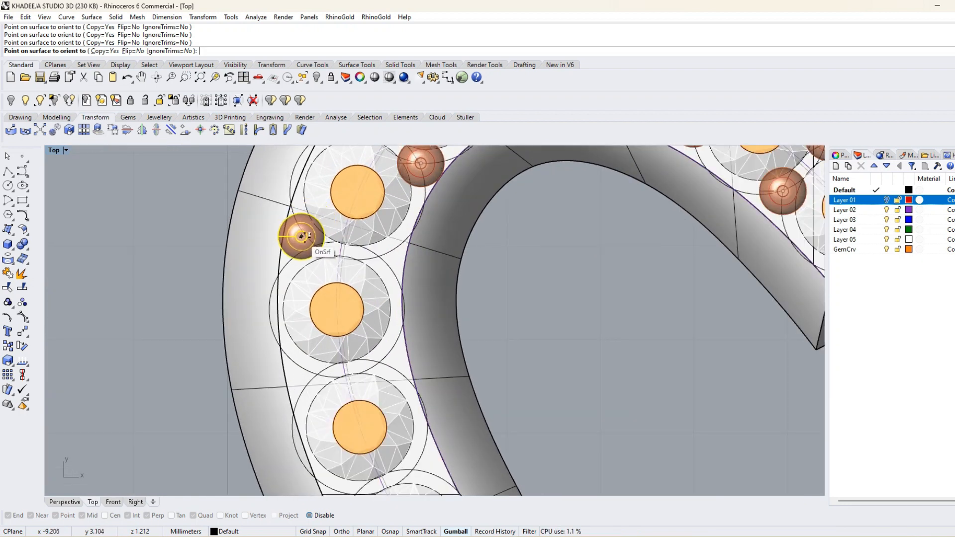
{"action": "left_click", "coordinate": [308, 239]}
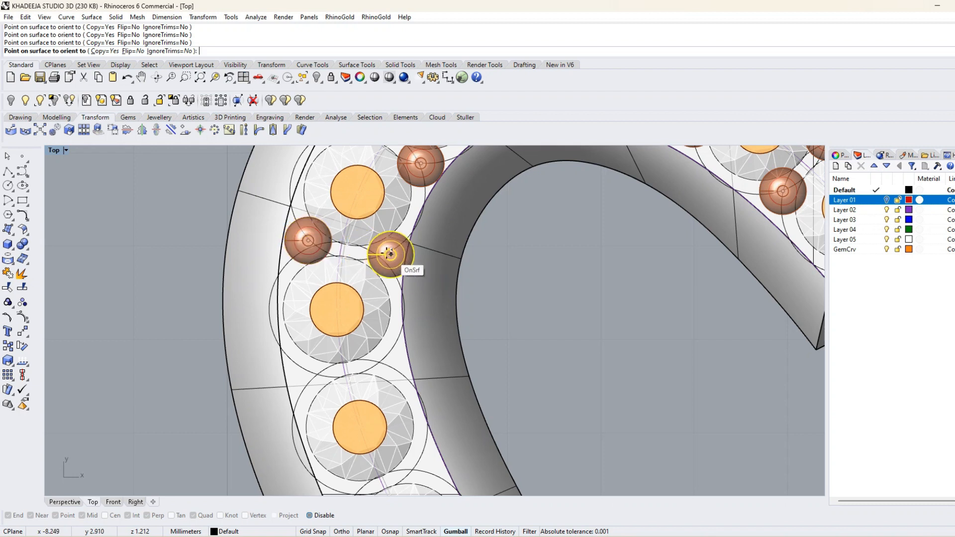
{"action": "left_click", "coordinate": [380, 252]}
Place bead pairs at the three junctions between the seventh and tenth gems along the left heart's outer side.
{"action": "right_click_drag", "start_coordinate": [395, 384], "coordinate": [387, 261]}
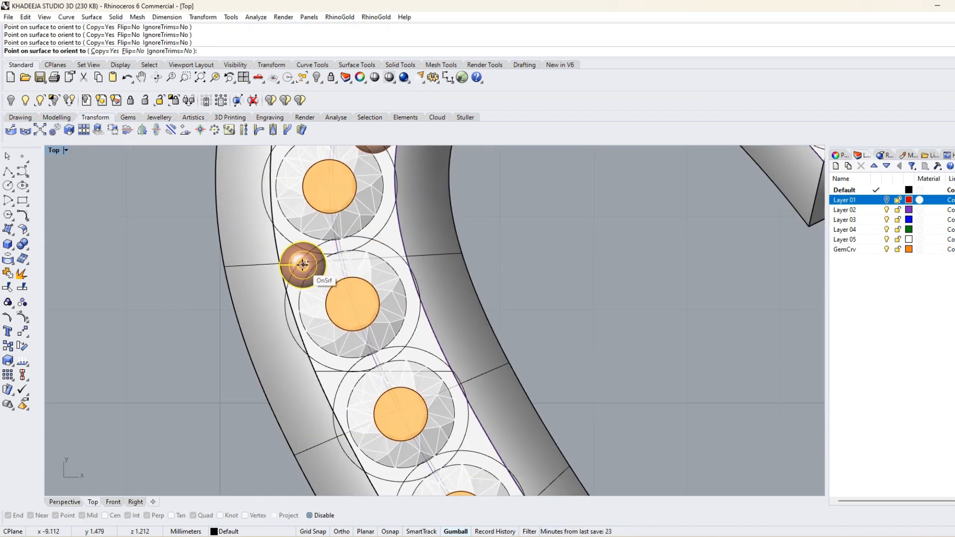
{"action": "left_click", "coordinate": [304, 254]}
{"action": "left_click", "coordinate": [377, 241]}
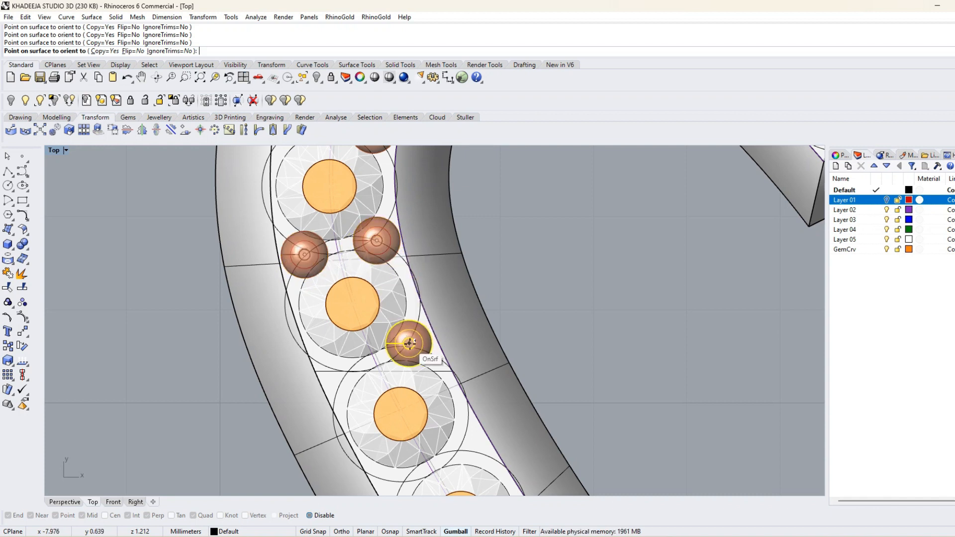
{"action": "left_click", "coordinate": [410, 344]}
{"action": "left_click", "coordinate": [345, 374]}
{"action": "right_click_drag", "start_coordinate": [344, 375], "coordinate": [228, 173]}
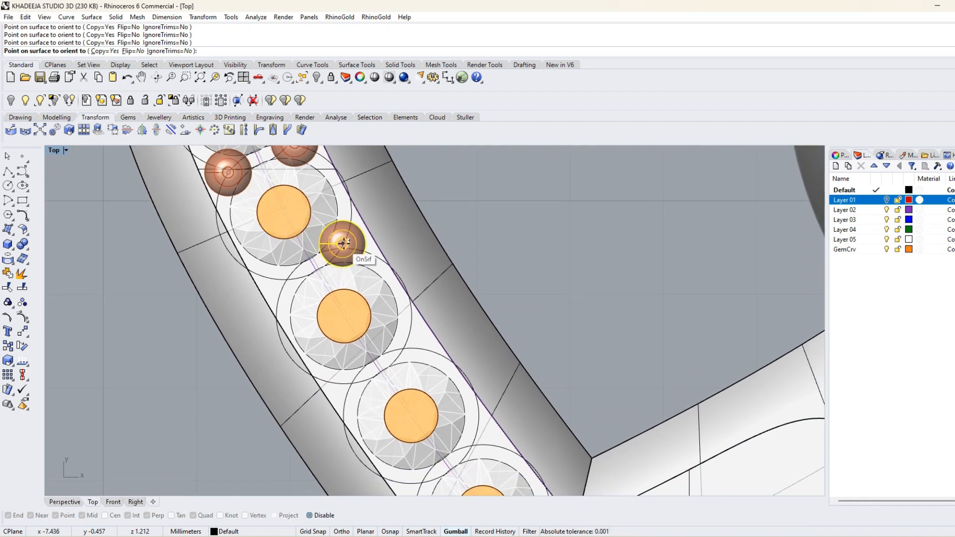
{"action": "left_click", "coordinate": [346, 242]}
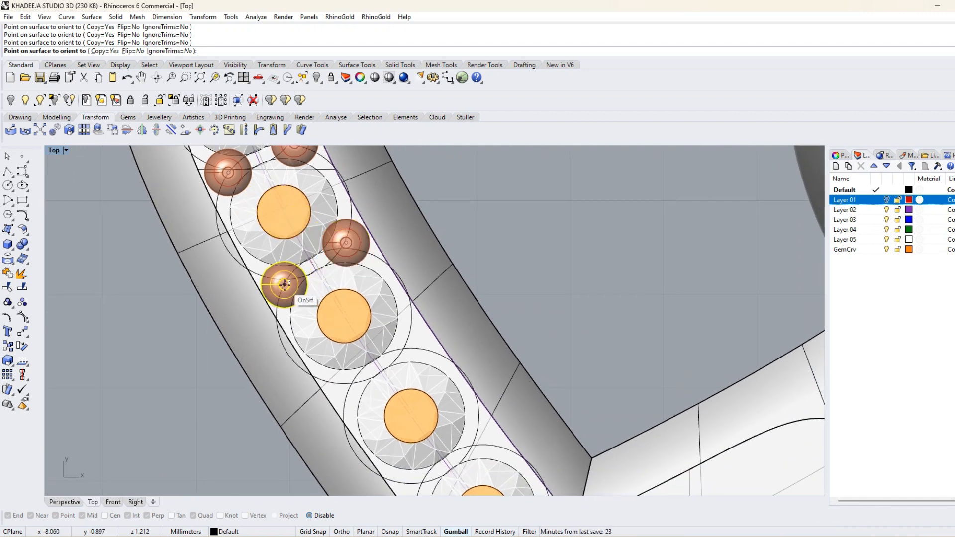
{"action": "left_click", "coordinate": [285, 285]}
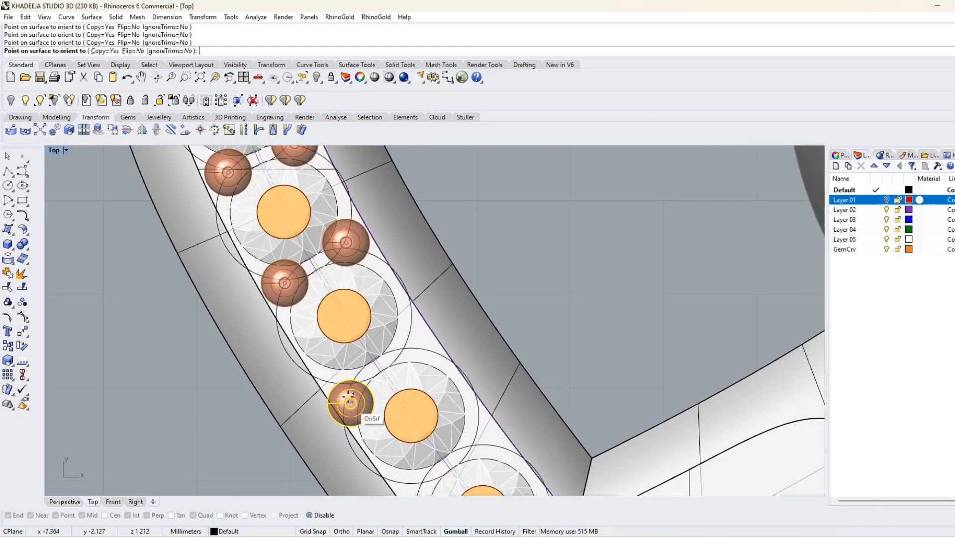
Place bead pairs at the last three gem junctions down to the heart's tip and finish orienting.
{"action": "left_click", "coordinate": [407, 344]}
{"action": "right_click_drag", "start_coordinate": [443, 407], "coordinate": [271, 234]}
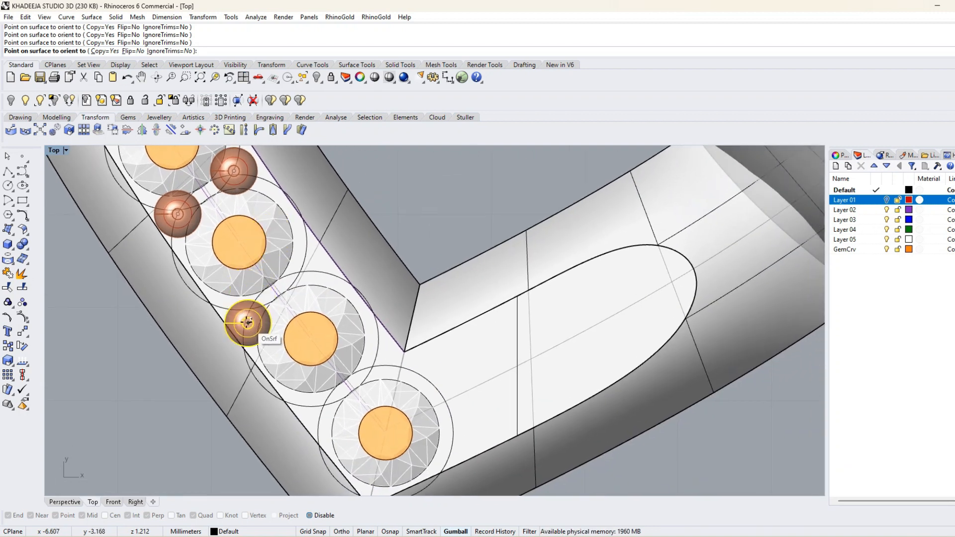
{"action": "left_click", "coordinate": [247, 312]}
{"action": "left_click", "coordinate": [302, 265]}
{"action": "left_click", "coordinate": [376, 363]}
{"action": "left_click", "coordinate": [325, 408]}
{"action": "right_click_drag", "start_coordinate": [359, 439], "coordinate": [318, 318]}
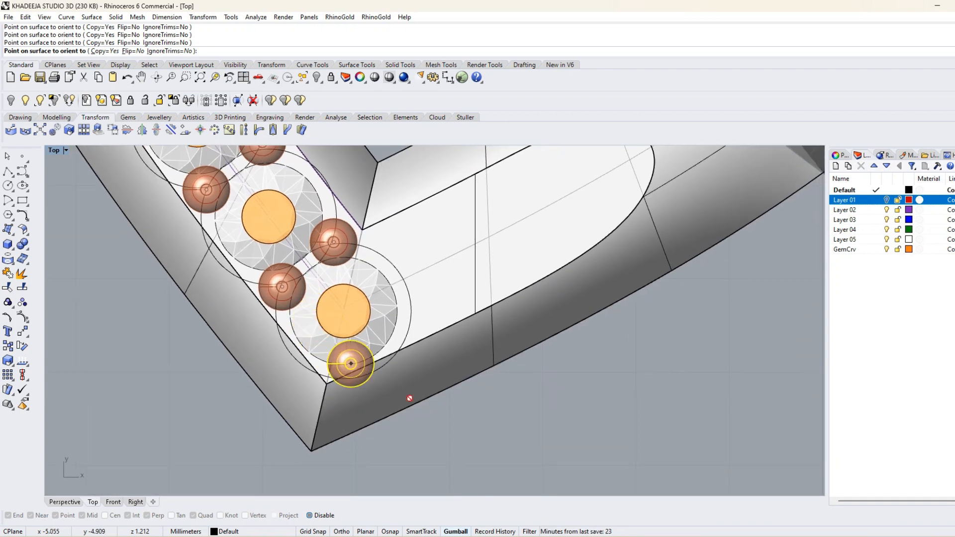
{"action": "scroll", "coordinate": [409, 397], "scroll_direction": "down", "scroll_amount": 13}
{"action": "right_click", "coordinate": [468, 407]}
{"action": "scroll", "coordinate": [460, 390], "scroll_direction": "down", "scroll_amount": 5}
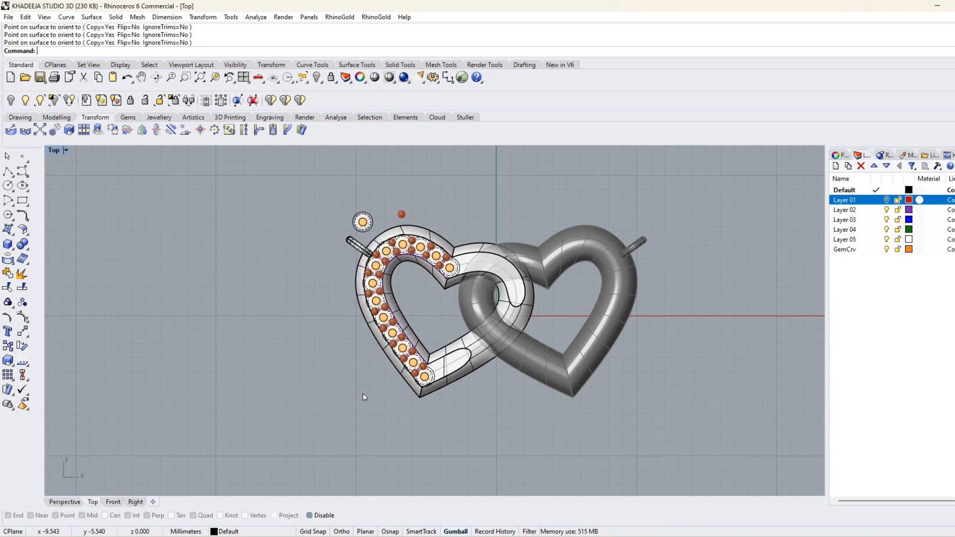
Hide the original bead and the spare gem with its circles above the left heart.
{"action": "scroll", "coordinate": [404, 211], "scroll_direction": "up", "scroll_amount": 5}
{"action": "left_click_drag", "start_coordinate": [417, 220], "coordinate": [344, 186]}
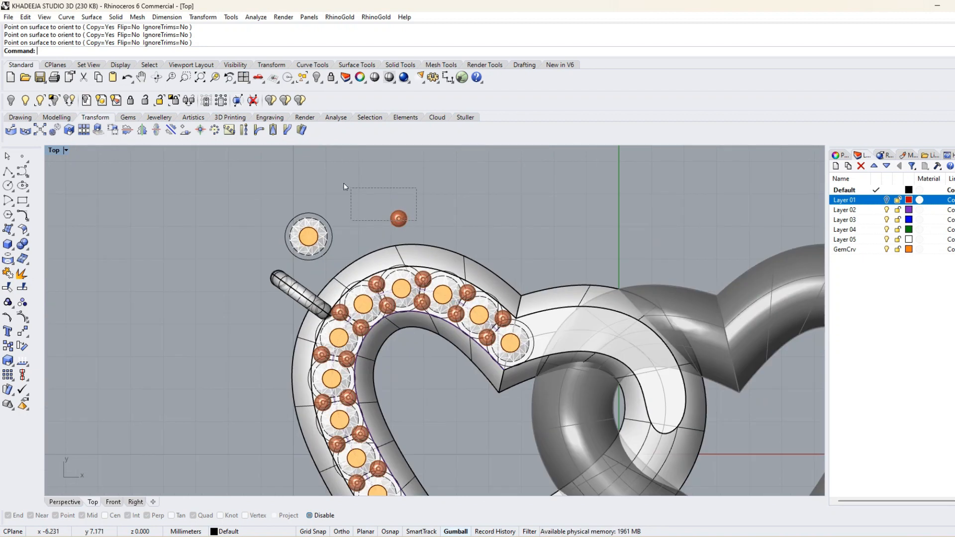
{"action": "left_click", "coordinate": [316, 78]}
{"action": "left_click", "coordinate": [310, 236]}
{"action": "left_click", "coordinate": [316, 78]}
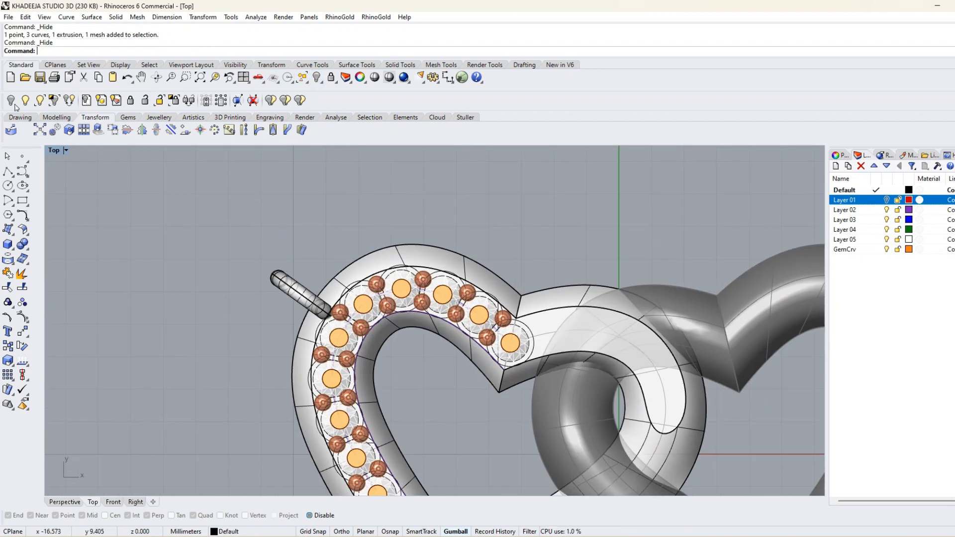
Mirror the left half's gems, beads and jump ring across the left heart's centerline, leaving out the heart body and the two end gems.
{"action": "scroll", "coordinate": [161, 209], "scroll_direction": "down", "scroll_amount": 4}
{"action": "right_click_drag", "start_coordinate": [299, 303], "coordinate": [329, 242]}
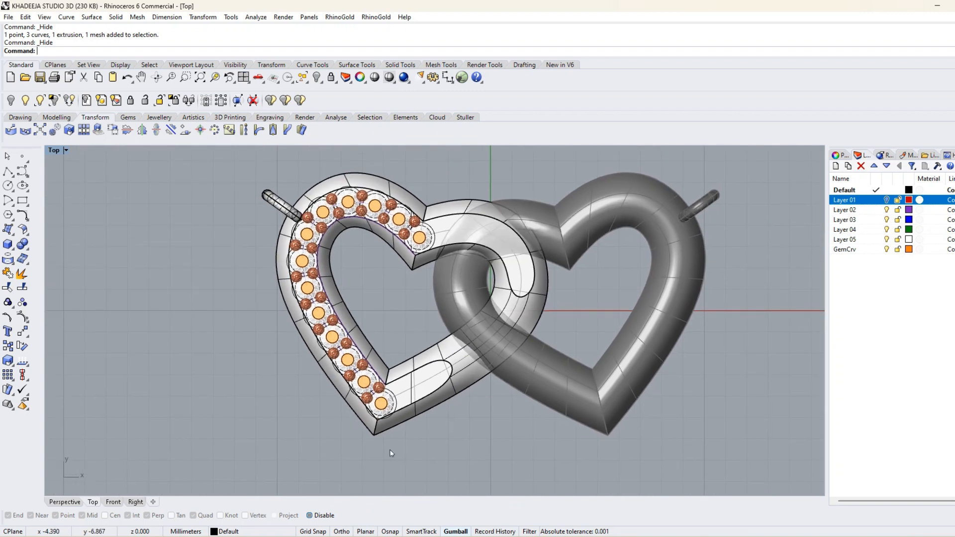
{"action": "left_click_drag", "start_coordinate": [397, 454], "coordinate": [264, 170]}
{"action": "left_click_drag", "start_coordinate": [419, 434], "coordinate": [262, 148]}
{"action": "left_click_drag", "start_coordinate": [475, 431], "coordinate": [409, 352], "text": "ctrl"}
{"action": "left_click", "coordinate": [322, 373], "text": "ctrl"}
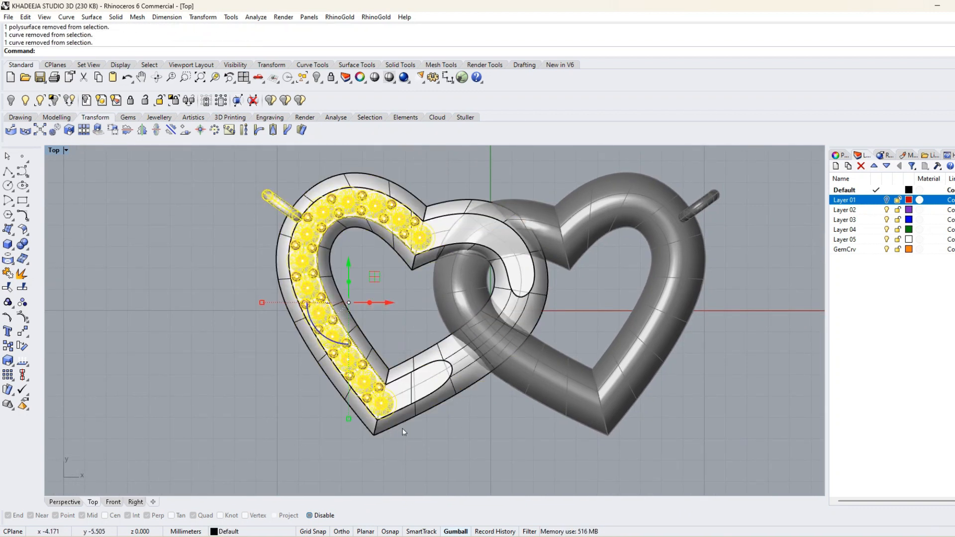
{"action": "left_click_drag", "start_coordinate": [379, 409], "coordinate": [378, 407], "text": "ctrl"}
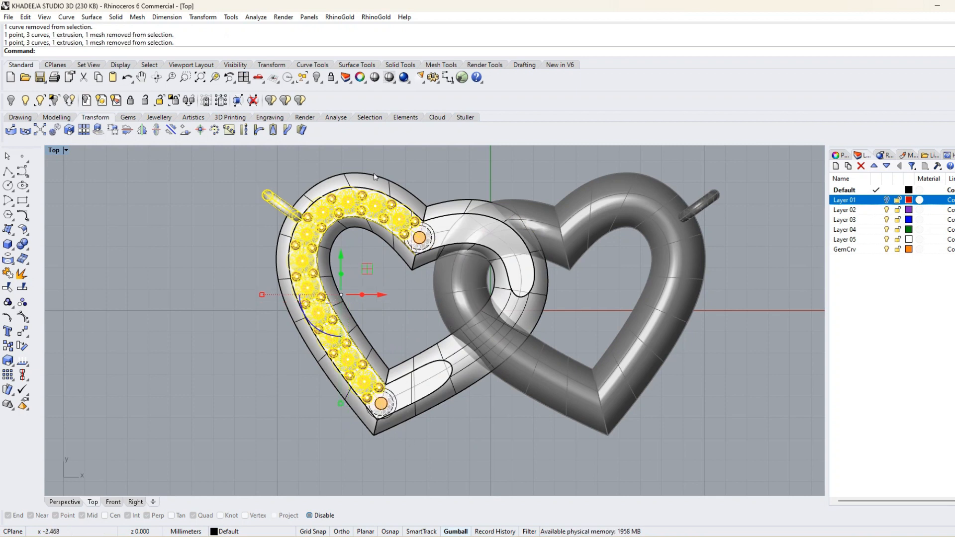
{"action": "left_click", "coordinate": [200, 17]}
{"action": "left_click", "coordinate": [219, 98]}
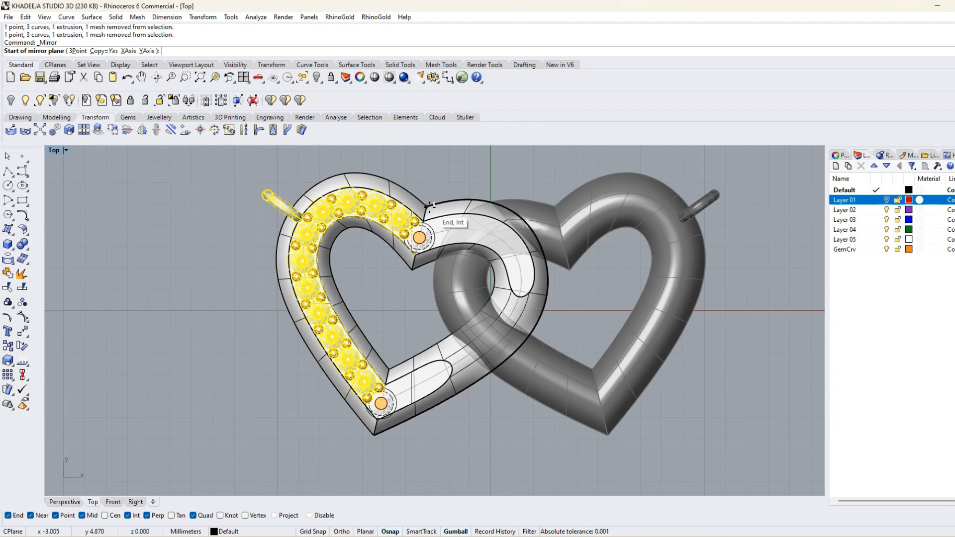
{"action": "left_click", "coordinate": [430, 205]}
{"action": "left_click", "coordinate": [376, 435]}
{"action": "right_click", "coordinate": [417, 434]}
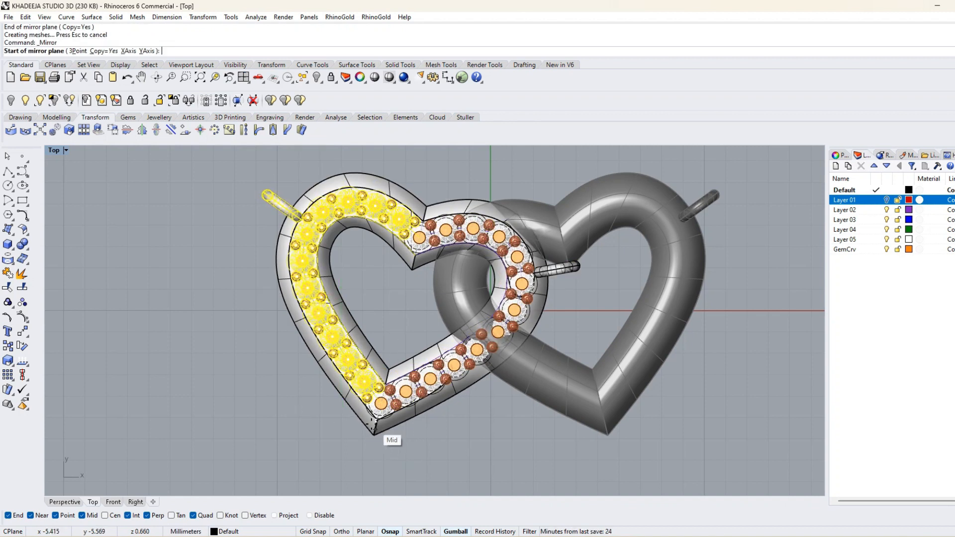
{"action": "key", "text": "Escape"}
{"action": "key", "text": "Escape"}
Set the top view to Shaded and delete two mirrored gems and the bead pair beyond the lower end of the flattened face.
{"action": "left_click", "coordinate": [66, 150]}
{"action": "left_click", "coordinate": [97, 191]}
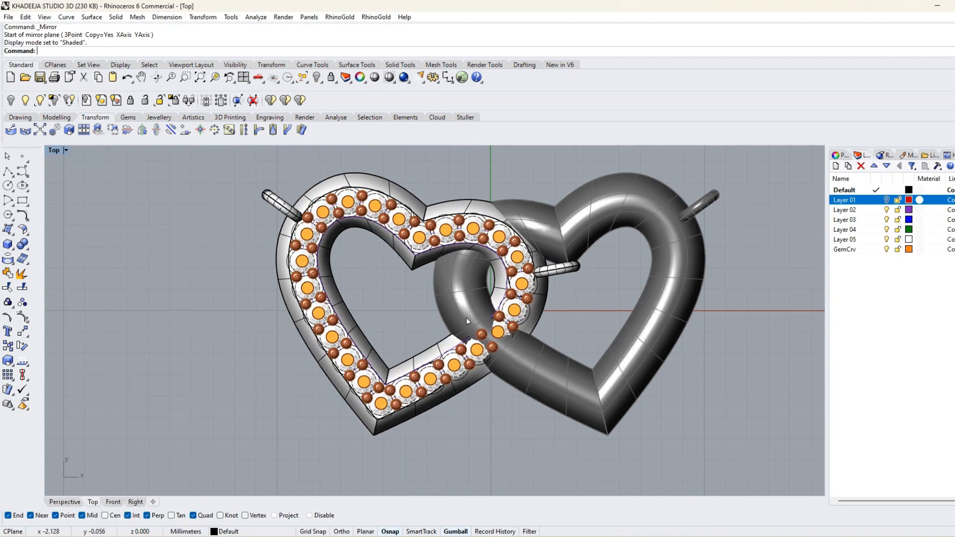
{"action": "scroll", "coordinate": [466, 317], "scroll_direction": "up", "scroll_amount": 5}
{"action": "left_click", "coordinate": [347, 303]}
{"action": "key", "text": "Delete"}
{"action": "left_click", "coordinate": [390, 276]}
{"action": "key", "text": "Delete"}
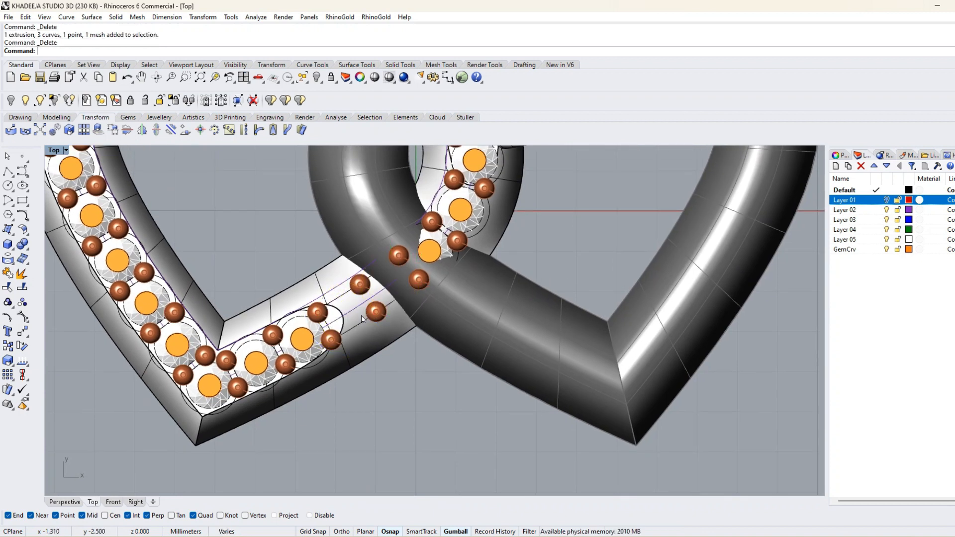
{"action": "left_click", "coordinate": [375, 311]}
{"action": "key", "text": "Delete"}
Delete the remaining mirrored gems and beads that run under the crossing heart, beyond the upper flattened area.
{"action": "right_click_drag", "start_coordinate": [450, 264], "coordinate": [415, 335]}
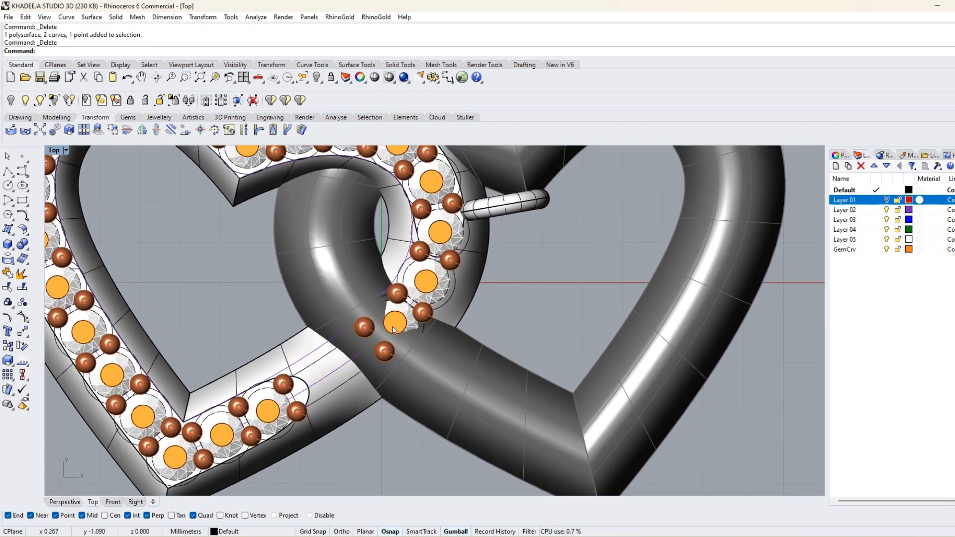
{"action": "left_click", "coordinate": [385, 352]}
{"action": "key", "text": "Delete"}
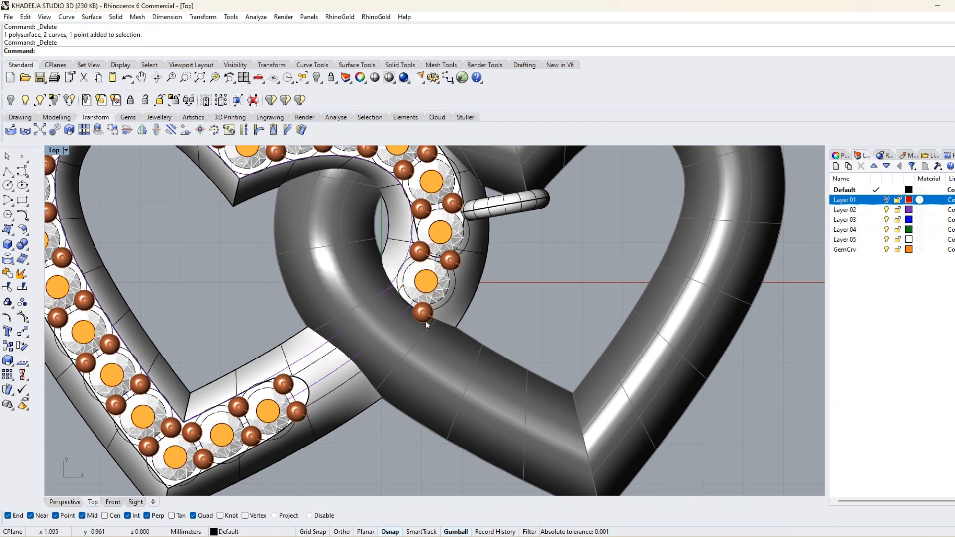
{"action": "left_click", "coordinate": [430, 292]}
{"action": "key", "text": "Delete"}
{"action": "scroll", "coordinate": [450, 319], "scroll_direction": "down", "scroll_amount": 2}
{"action": "scroll", "coordinate": [449, 279], "scroll_direction": "up", "scroll_amount": 6}
{"action": "left_click", "coordinate": [452, 305]}
{"action": "key", "text": "Delete"}
{"action": "left_click", "coordinate": [411, 291]}
{"action": "key", "text": "Delete"}
{"action": "scroll", "coordinate": [413, 293], "scroll_direction": "down", "scroll_amount": 4}
{"action": "scroll", "coordinate": [364, 350], "scroll_direction": "up", "scroll_amount": 2}
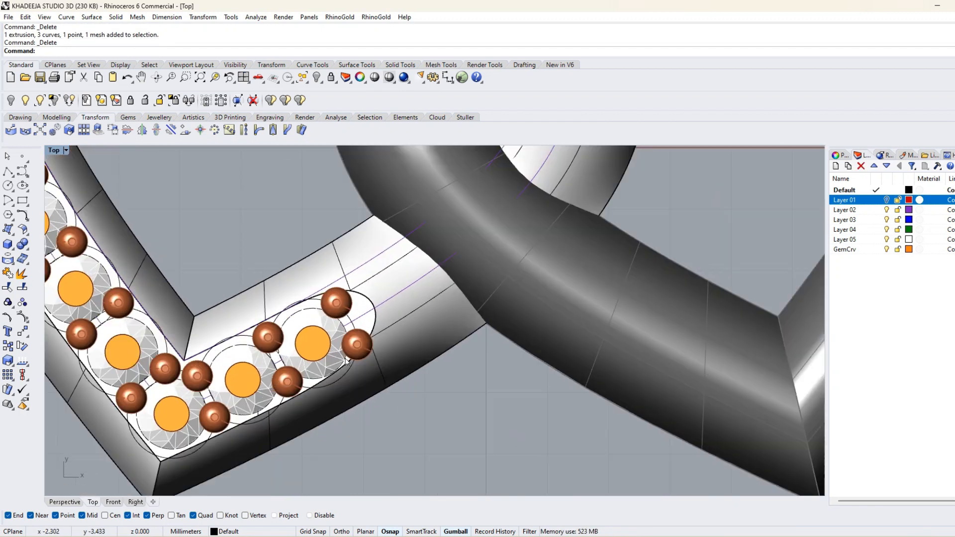
Show the hidden originals and start Orient on Surface for the bead, using its center as base and a reference point beside it.
{"action": "scroll", "coordinate": [364, 350], "scroll_direction": "down", "scroll_amount": 2}
{"action": "scroll", "coordinate": [364, 351], "scroll_direction": "down", "scroll_amount": 3}
{"action": "left_click", "coordinate": [315, 79]}
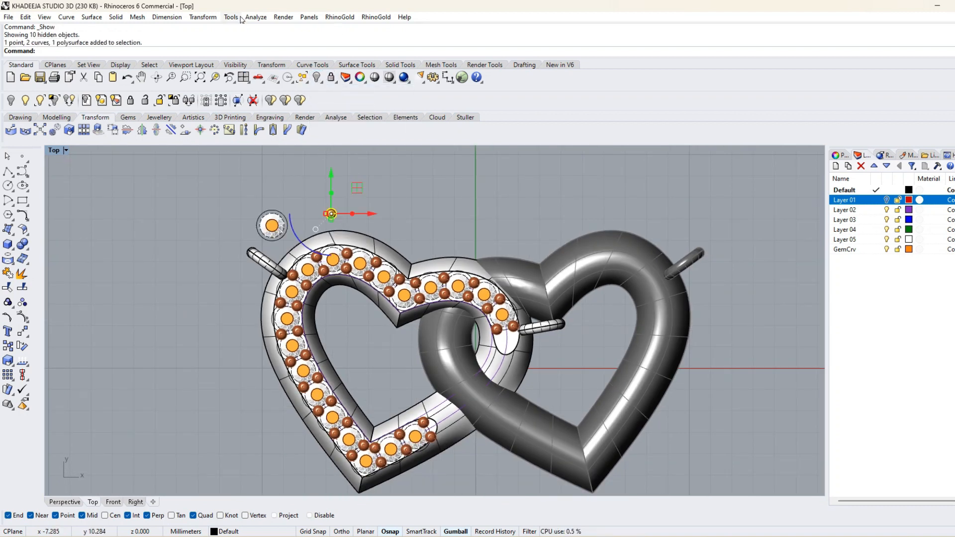
{"action": "left_click", "coordinate": [203, 17]}
{"action": "mouse_move", "coordinate": [253, 139]}
{"action": "left_click", "coordinate": [327, 162]}
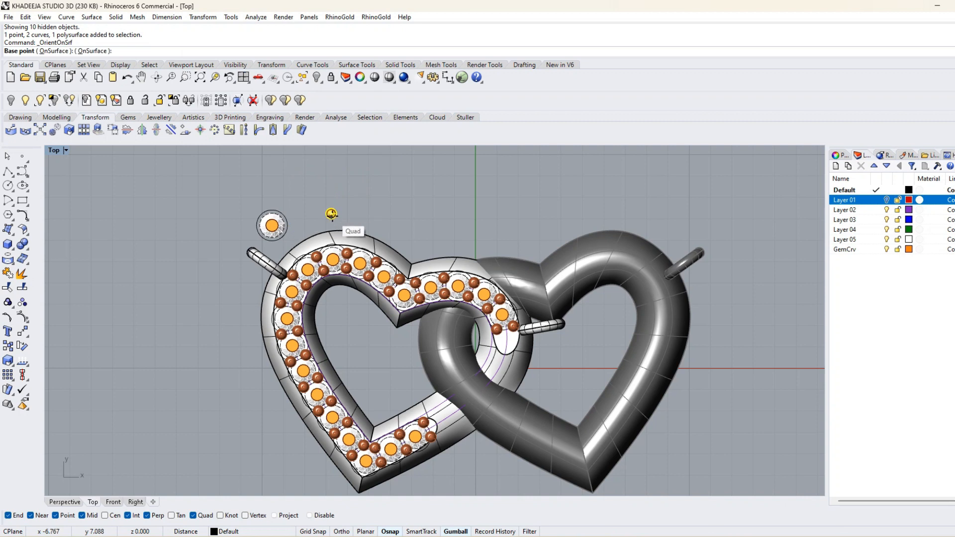
{"action": "scroll", "coordinate": [331, 214], "scroll_direction": "up", "scroll_amount": 4}
{"action": "left_click", "coordinate": [330, 213]}
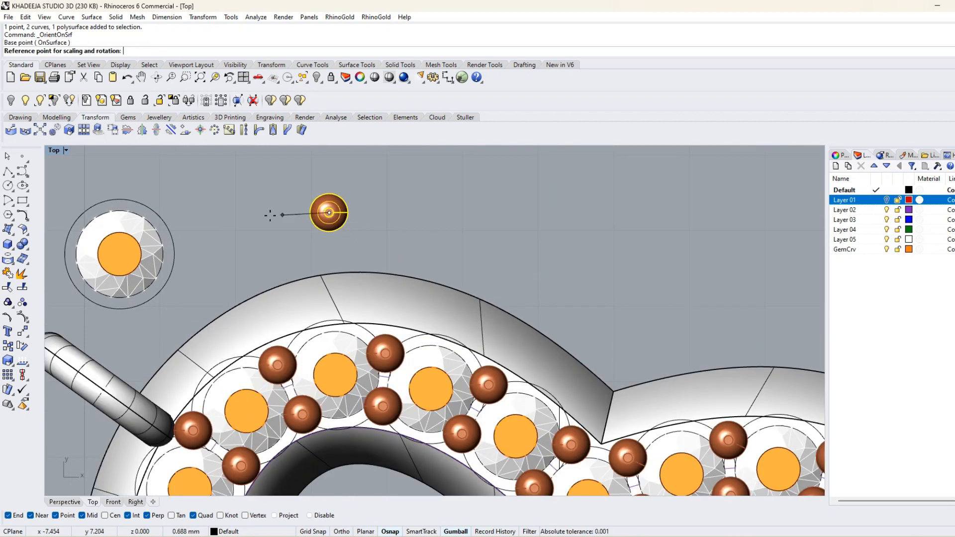
{"action": "left_click", "coordinate": [271, 214]}
Place one bead copy on the flat tip beyond the last gem, near the mirrored jump ring, with object snaps on.
{"action": "scroll", "coordinate": [283, 210], "scroll_direction": "down", "scroll_amount": 4}
{"action": "scroll", "coordinate": [392, 270], "scroll_direction": "up", "scroll_amount": 3}
{"action": "scroll", "coordinate": [393, 270], "scroll_direction": "up", "scroll_amount": 3}
{"action": "left_click", "coordinate": [422, 260]}
{"action": "key", "text": "Return"}
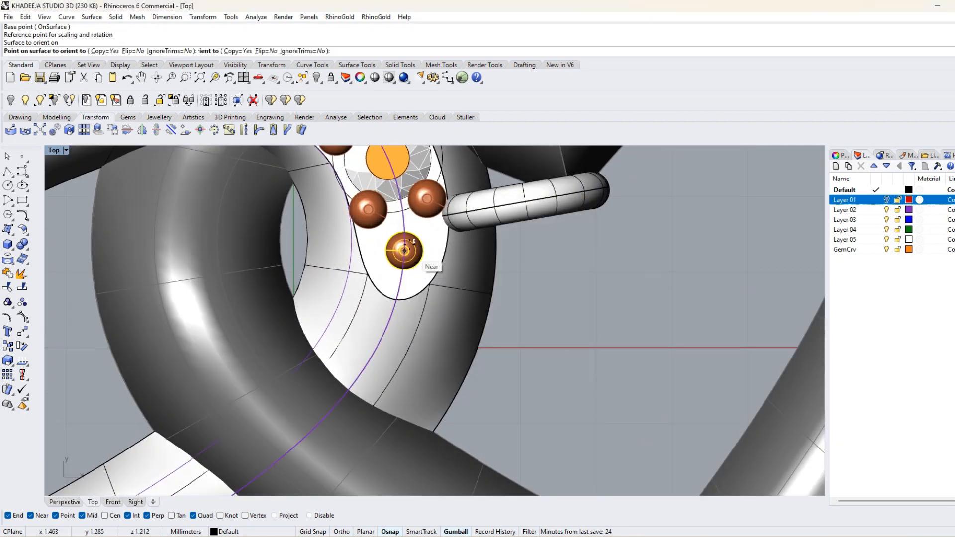
{"action": "left_click", "coordinate": [393, 532]}
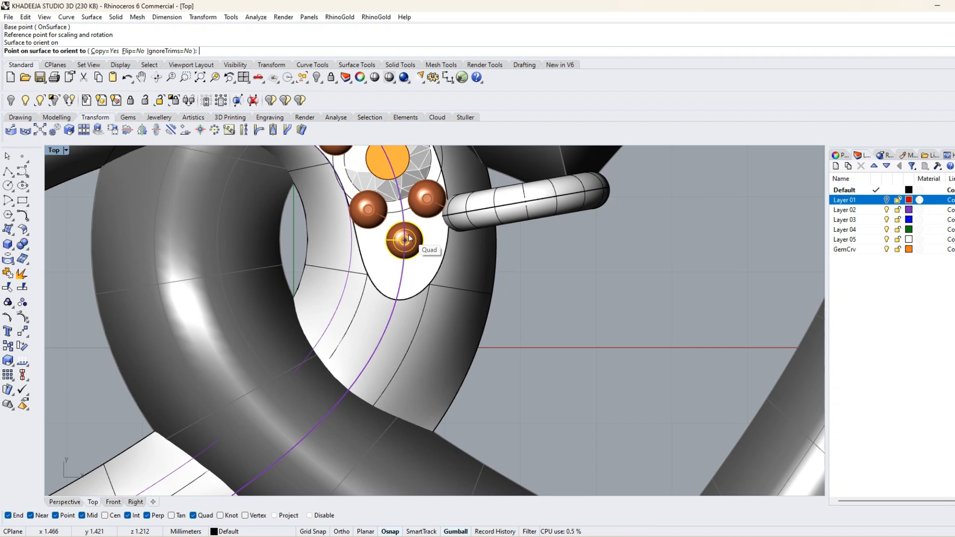
{"action": "left_click", "coordinate": [405, 240]}
{"action": "scroll", "coordinate": [311, 405], "scroll_direction": "down", "scroll_amount": 5}
{"action": "scroll", "coordinate": [283, 405], "scroll_direction": "up", "scroll_amount": 5}
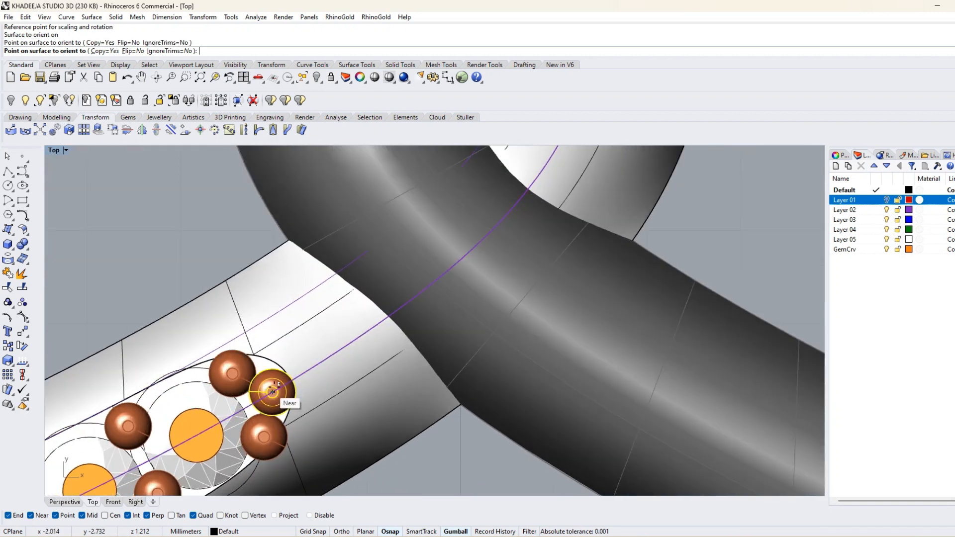
{"action": "key", "text": "Return"}
Delete the bead pair past the last gem on the heart's lower arm.
{"action": "scroll", "coordinate": [299, 358], "scroll_direction": "down", "scroll_amount": 5}
{"action": "scroll", "coordinate": [328, 336], "scroll_direction": "up", "scroll_amount": 5}
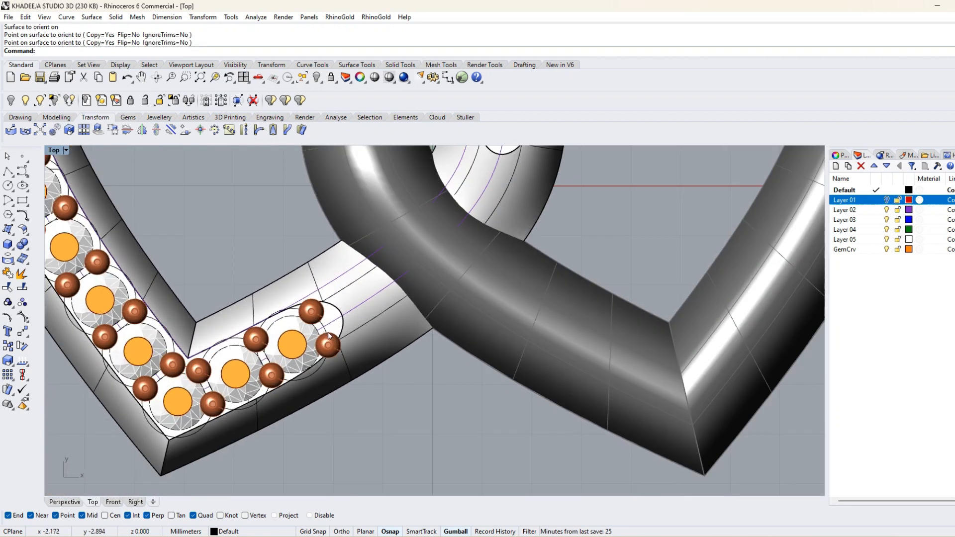
{"action": "scroll", "coordinate": [328, 337], "scroll_direction": "up", "scroll_amount": 2}
{"action": "left_click", "coordinate": [334, 346]}
{"action": "key", "text": "Delete"}
{"action": "left_click", "coordinate": [333, 345]}
{"action": "key", "text": "Delete"}
{"action": "scroll", "coordinate": [340, 317], "scroll_direction": "down", "scroll_amount": 5}
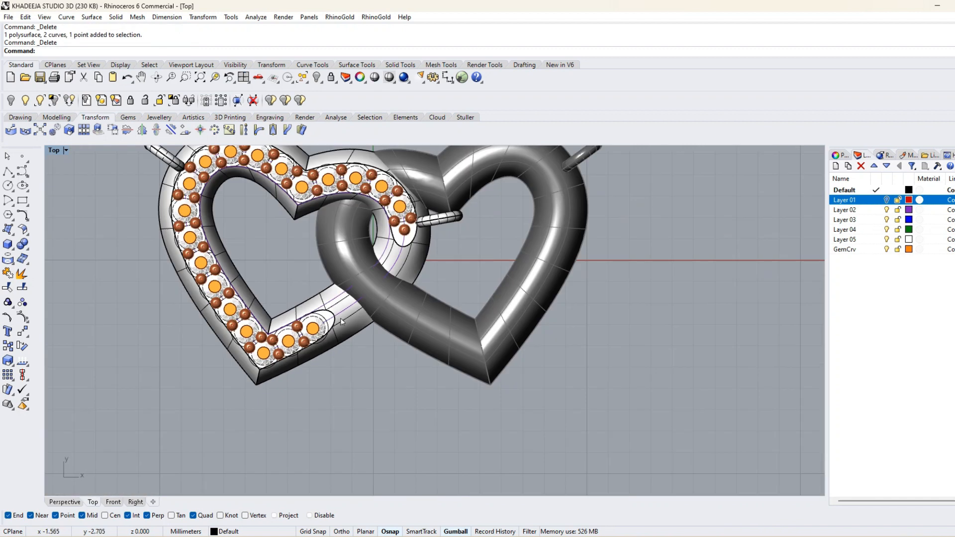
Orient a single bead copy onto the flat tip beyond the last gem on the heart's lower arm.
{"action": "left_click_drag", "start_coordinate": [296, 197], "coordinate": [288, 193]}
{"action": "right_click", "coordinate": [357, 223]}
{"action": "left_click", "coordinate": [295, 206]}
{"action": "left_click", "coordinate": [281, 205]}
{"action": "scroll", "coordinate": [393, 411], "scroll_direction": "up", "scroll_amount": 3}
{"action": "left_click", "coordinate": [393, 411]}
{"action": "left_click", "coordinate": [438, 328]}
{"action": "scroll", "coordinate": [400, 431], "scroll_direction": "up", "scroll_amount": 2}
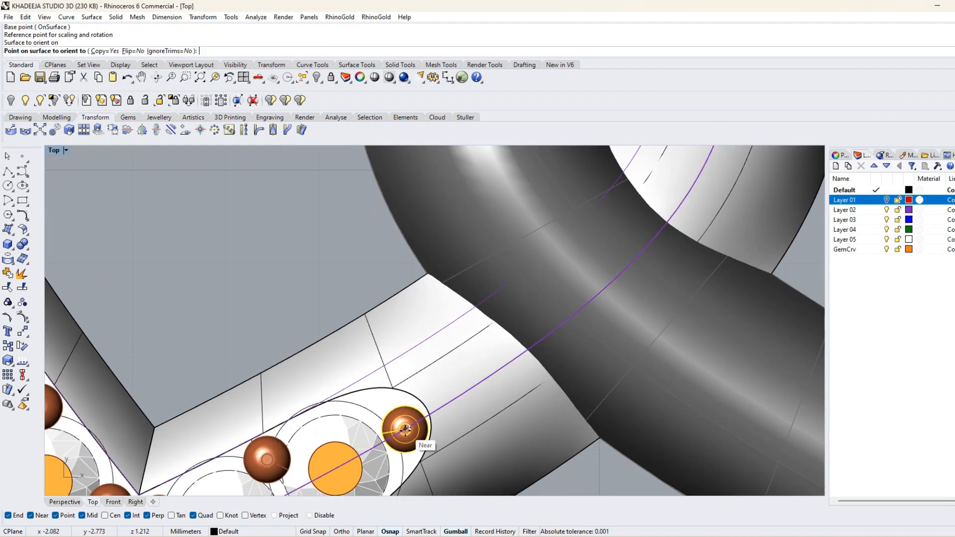
{"action": "left_click", "coordinate": [405, 429]}
{"action": "scroll", "coordinate": [398, 397], "scroll_direction": "down", "scroll_amount": 6}
{"action": "key", "text": "Return"}
Hide the original bead and the spare gem with its circles again.
{"action": "scroll", "coordinate": [318, 239], "scroll_direction": "up", "scroll_amount": 2}
{"action": "left_click", "coordinate": [427, 266]}
{"action": "scroll", "coordinate": [301, 278], "scroll_direction": "up", "scroll_amount": 10}
{"action": "left_click", "coordinate": [394, 262]}
{"action": "left_click", "coordinate": [316, 78]}
{"action": "left_click", "coordinate": [311, 274]}
{"action": "left_click", "coordinate": [316, 78]}
{"action": "scroll", "coordinate": [377, 204], "scroll_direction": "down", "scroll_amount": 5}
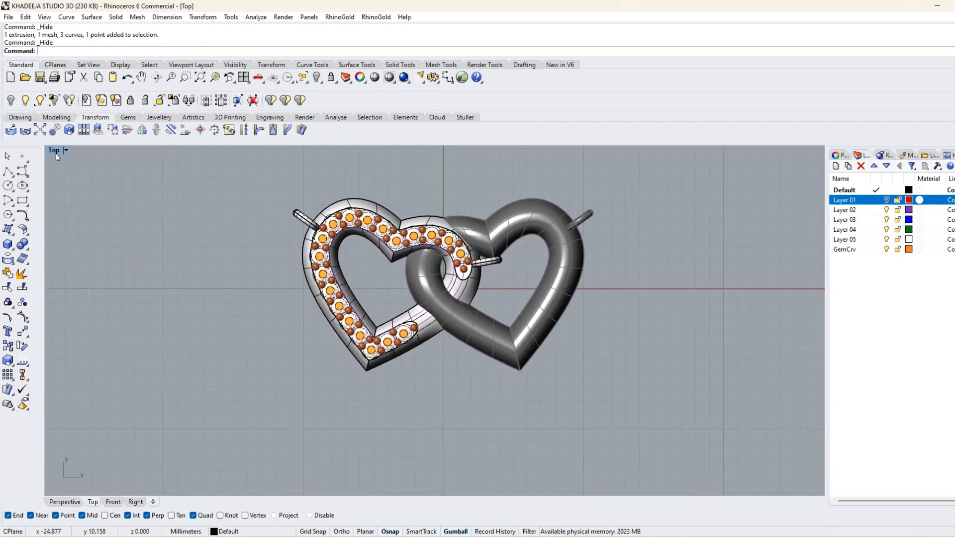
In the four-view layout, select all beads without the jump rings and lower them in the front view so they sink into the heart.
{"action": "double_click", "coordinate": [56, 154]}
{"action": "right_click_drag", "start_coordinate": [139, 406], "coordinate": [116, 404]}
{"action": "right_click_drag", "start_coordinate": [522, 403], "coordinate": [589, 405]}
{"action": "scroll", "coordinate": [627, 398], "scroll_direction": "down", "scroll_amount": 4}
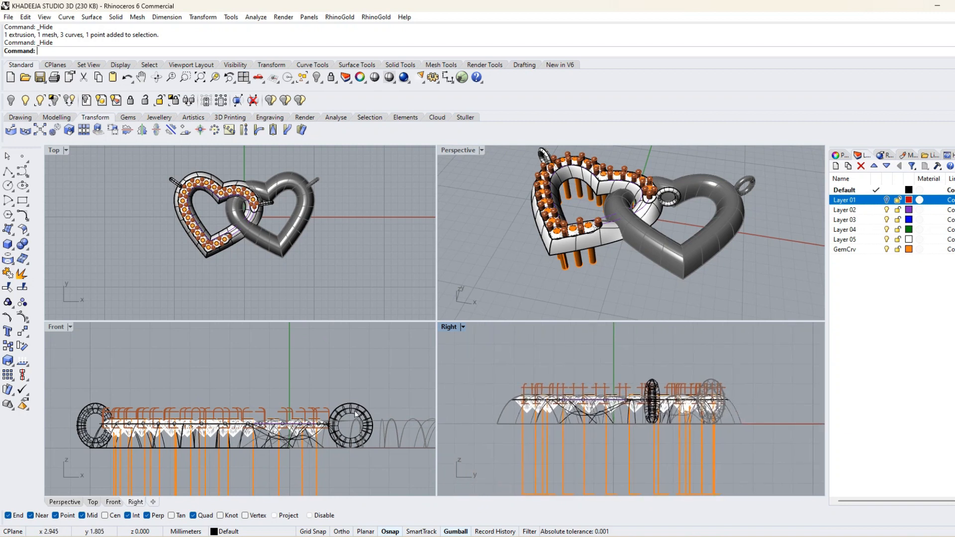
{"action": "left_click_drag", "start_coordinate": [123, 376], "coordinate": [124, 378]}
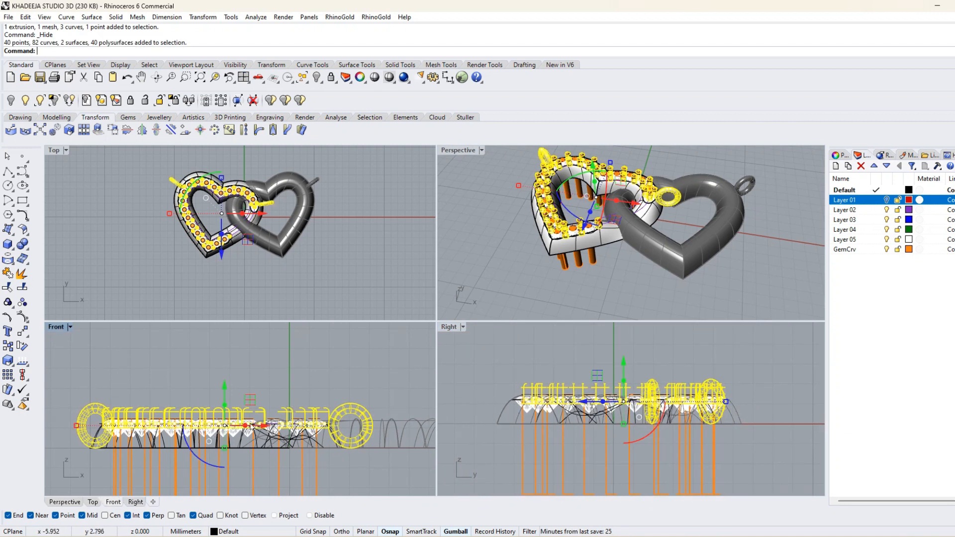
{"action": "left_click", "coordinate": [362, 437], "text": "ctrl"}
{"action": "left_click", "coordinate": [106, 441], "text": "ctrl"}
{"action": "left_click", "coordinate": [106, 441], "text": "ctrl"}
{"action": "left_click", "coordinate": [361, 441], "text": "ctrl"}
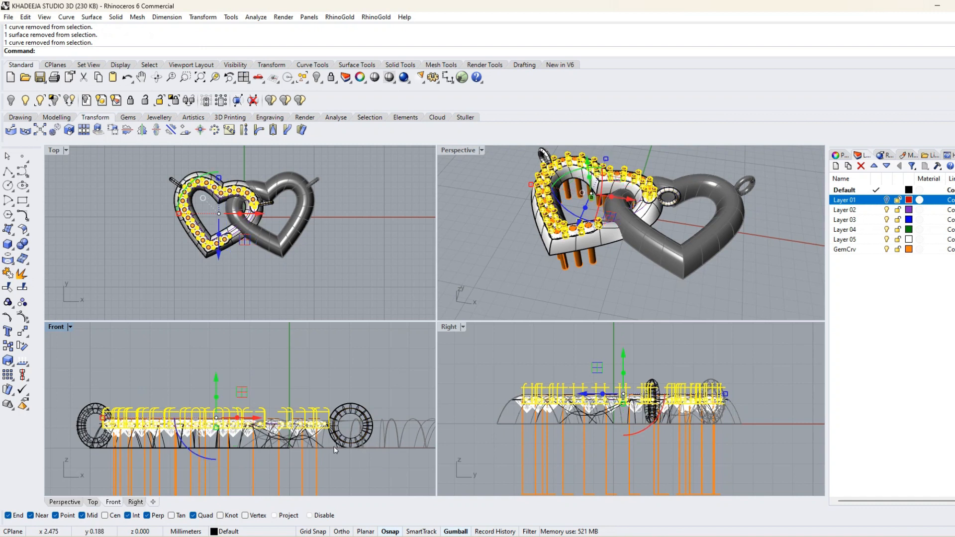
{"action": "left_click_drag", "start_coordinate": [217, 380], "coordinate": [216, 388]}
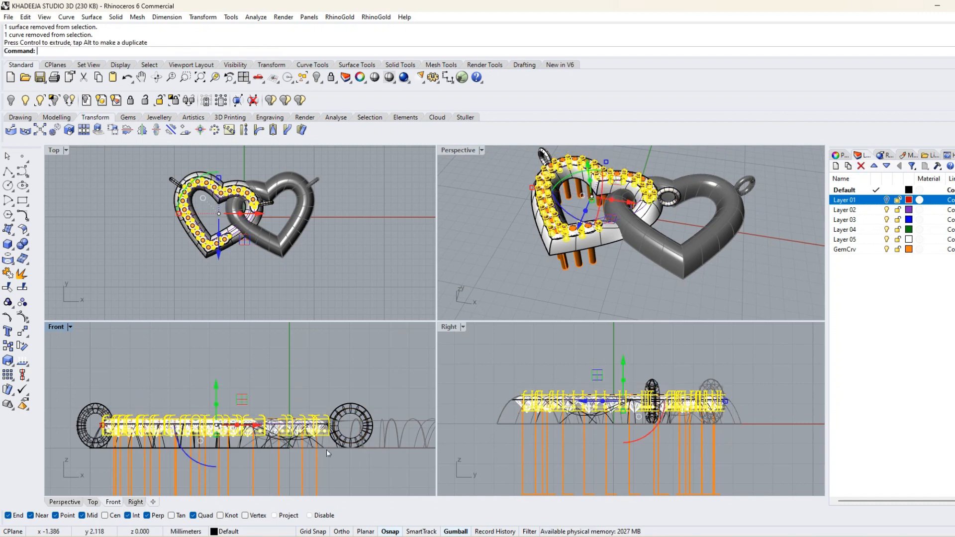
{"action": "left_click", "coordinate": [393, 360]}
Select all gems with their cutters and ungroup them.
{"action": "scroll", "coordinate": [448, 348], "scroll_direction": "down", "scroll_amount": 3}
{"action": "left_click_drag", "start_coordinate": [482, 421], "coordinate": [481, 421]}
{"action": "left_click", "coordinate": [23, 302]}
{"action": "left_click", "coordinate": [22, 303]}
{"action": "left_click", "coordinate": [386, 285]}
Boolean-subtract all gem cutters from the left heart body.
{"action": "right_click_drag", "start_coordinate": [641, 258], "coordinate": [796, 169]}
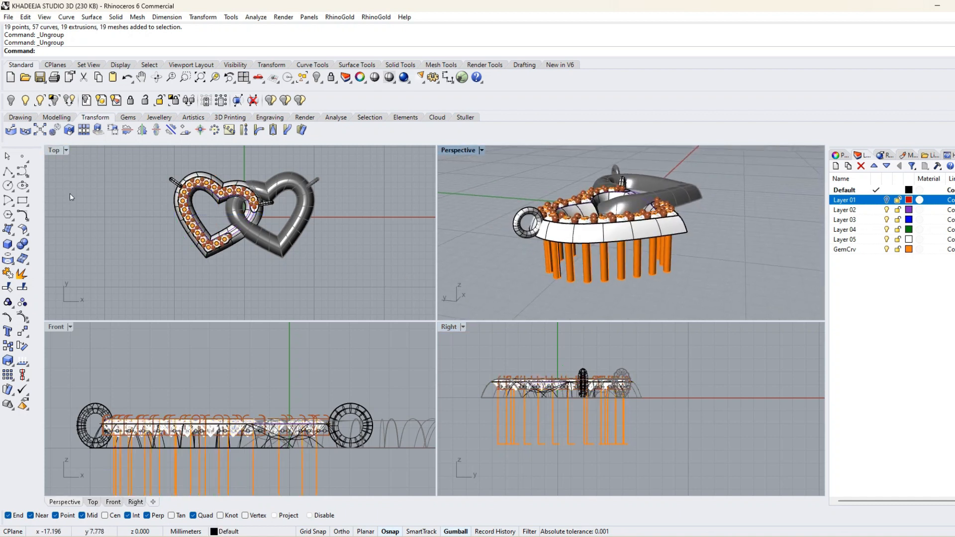
{"action": "left_click", "coordinate": [28, 249]}
{"action": "left_click", "coordinate": [53, 252]}
{"action": "left_click", "coordinate": [621, 233]}
{"action": "right_click", "coordinate": [697, 262]}
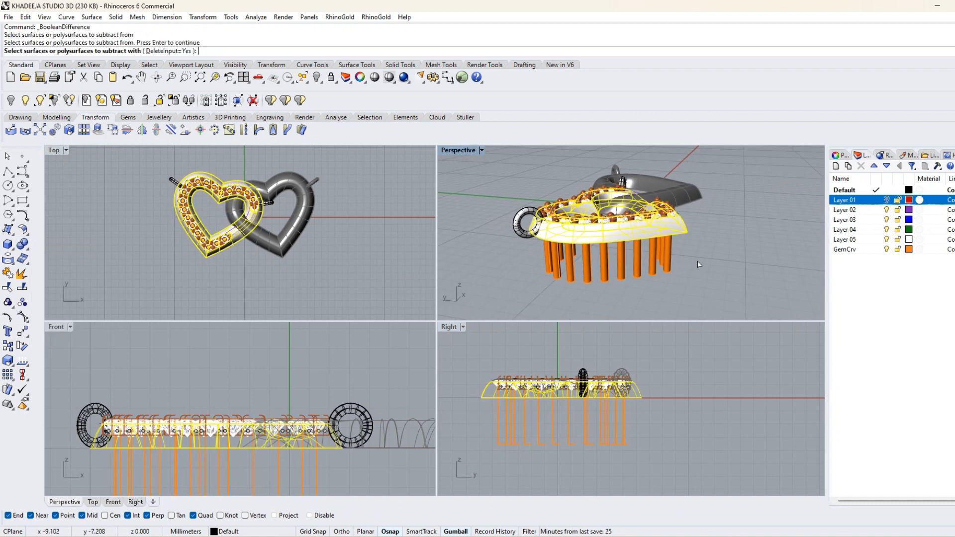
{"action": "left_click_drag", "start_coordinate": [544, 437], "coordinate": [472, 439]}
{"action": "right_click", "coordinate": [682, 434]}
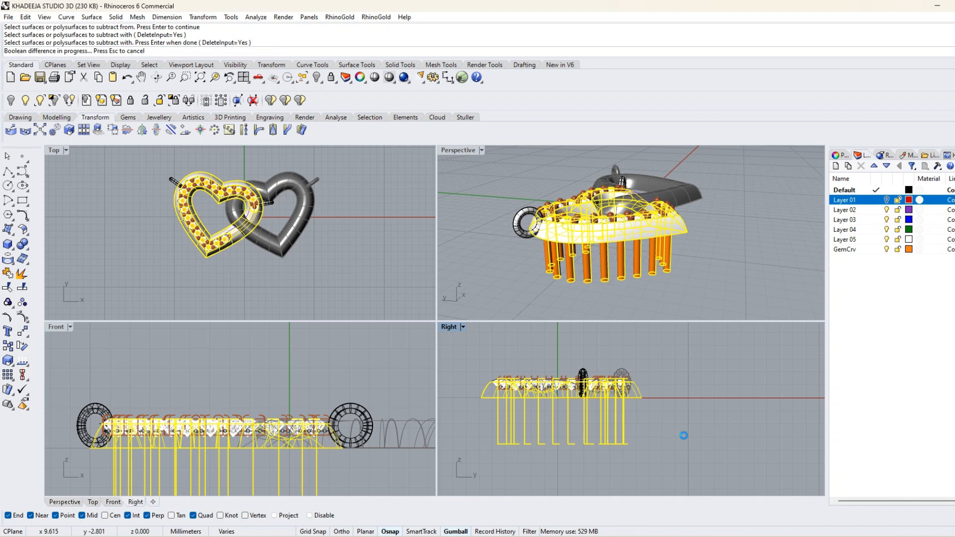
Delete the mirrored jump ring between the two hearts together with its leftover circle curve.
{"action": "right_click_drag", "start_coordinate": [705, 258], "coordinate": [669, 204]}
{"action": "left_click", "coordinate": [670, 201]}
{"action": "key", "text": "Delete"}
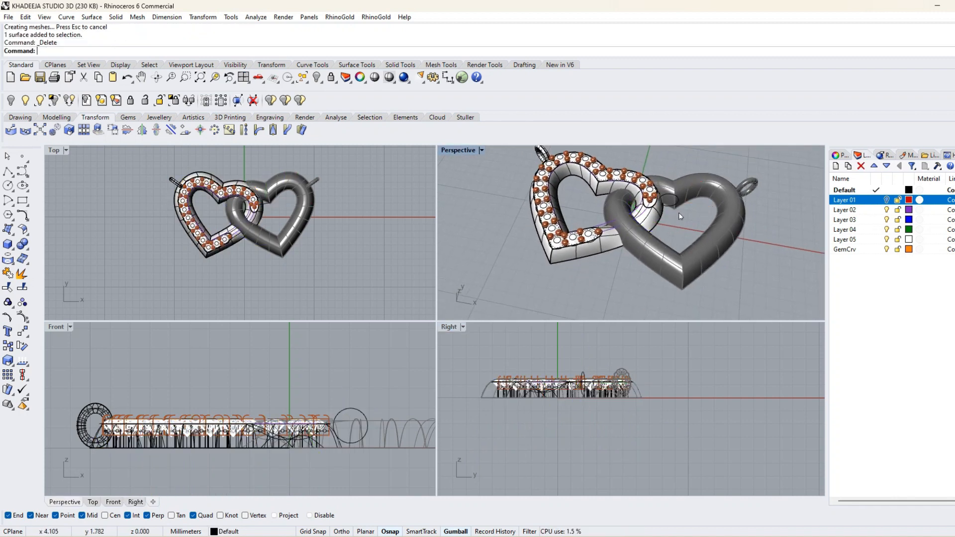
{"action": "scroll", "coordinate": [677, 213], "scroll_direction": "down", "scroll_amount": 2}
{"action": "scroll", "coordinate": [671, 199], "scroll_direction": "up", "scroll_amount": 5}
{"action": "left_click", "coordinate": [665, 183]}
{"action": "key", "text": "Delete"}
{"action": "scroll", "coordinate": [677, 208], "scroll_direction": "down", "scroll_amount": 6}
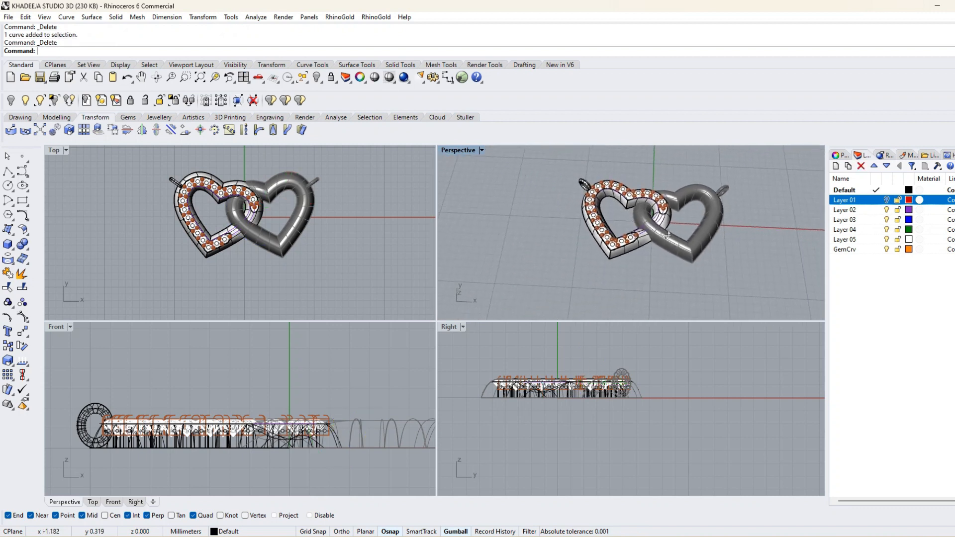
In the maximized top view, draw an ellipse beside the left jump ring with semi-axes of 1 mm horizontally and 1.2 mm vertically.
{"action": "double_click", "coordinate": [54, 150]}
{"action": "scroll", "coordinate": [371, 190], "scroll_direction": "up", "scroll_amount": 5}
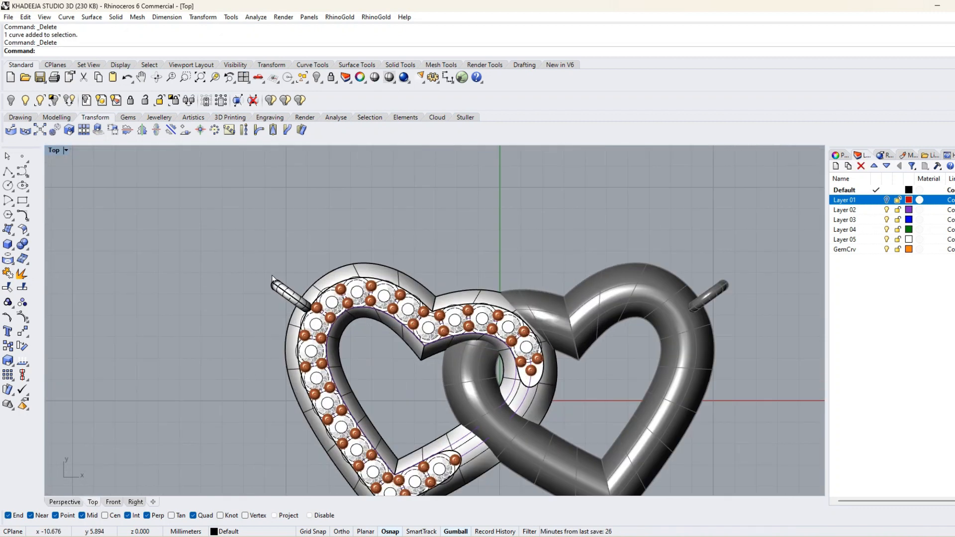
{"action": "left_click", "coordinate": [8, 185]}
{"action": "right_click_drag", "start_coordinate": [249, 288], "coordinate": [343, 304]}
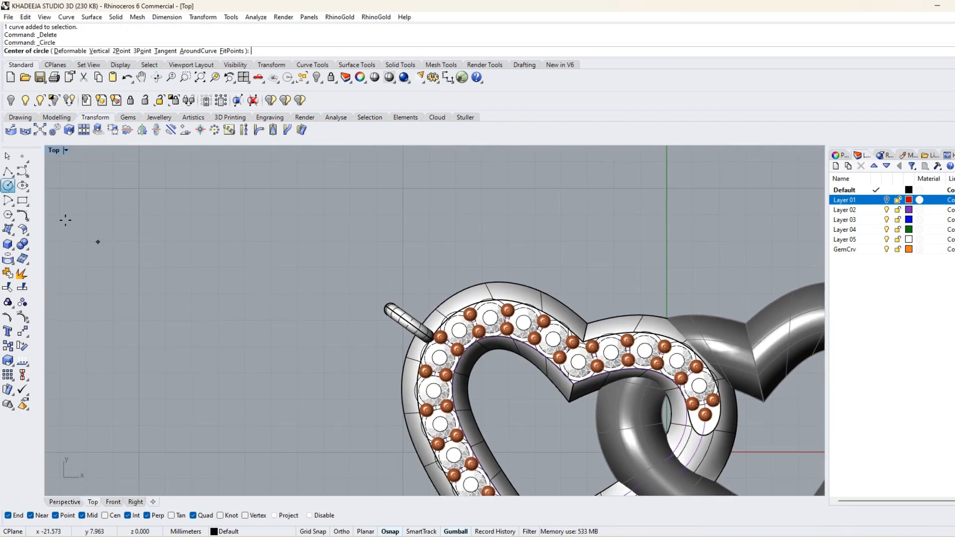
{"action": "left_click", "coordinate": [22, 186]}
{"action": "left_click", "coordinate": [244, 294]}
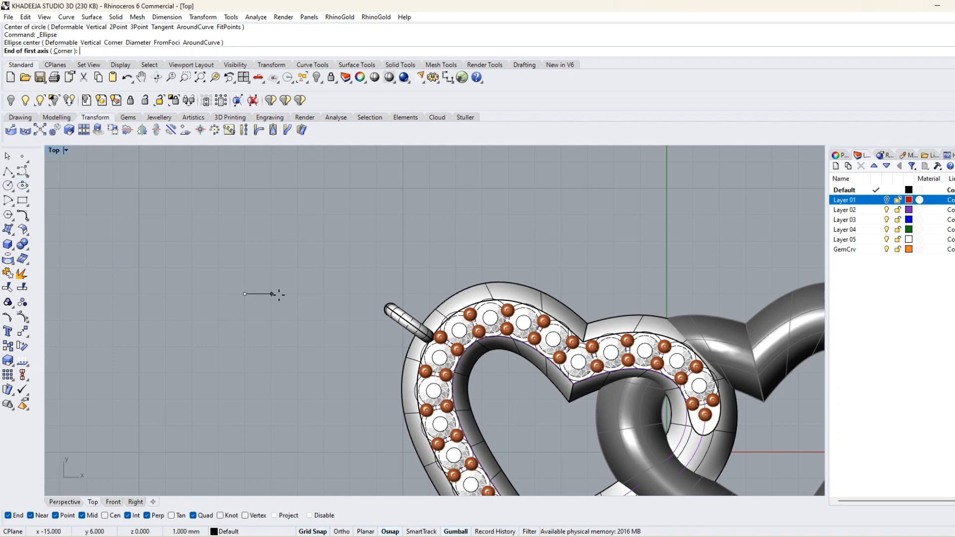
{"action": "key", "text": "Return"}
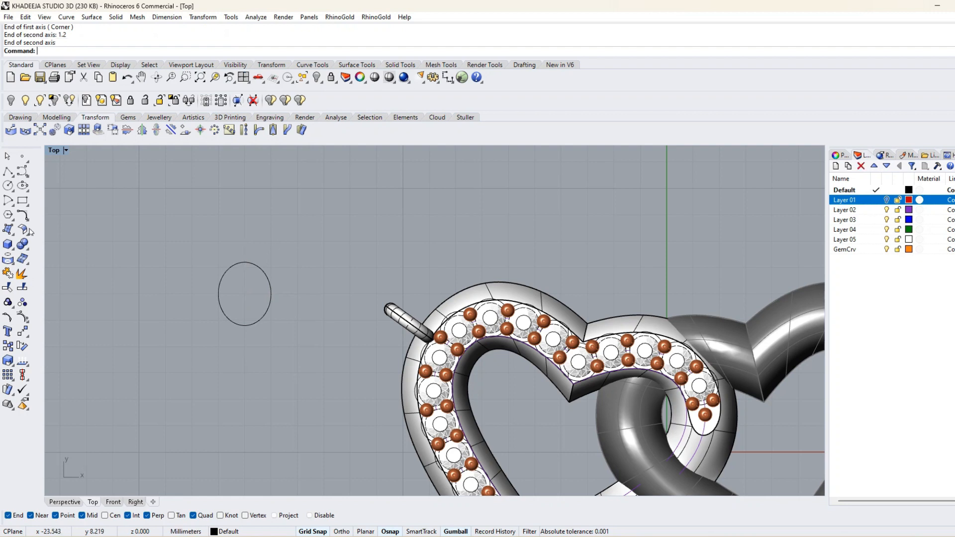
Pipe the ellipse into a closed ring with a 0.6 mm diameter to make an oval link.
{"action": "left_click", "coordinate": [23, 244]}
{"action": "left_click", "coordinate": [23, 278]}
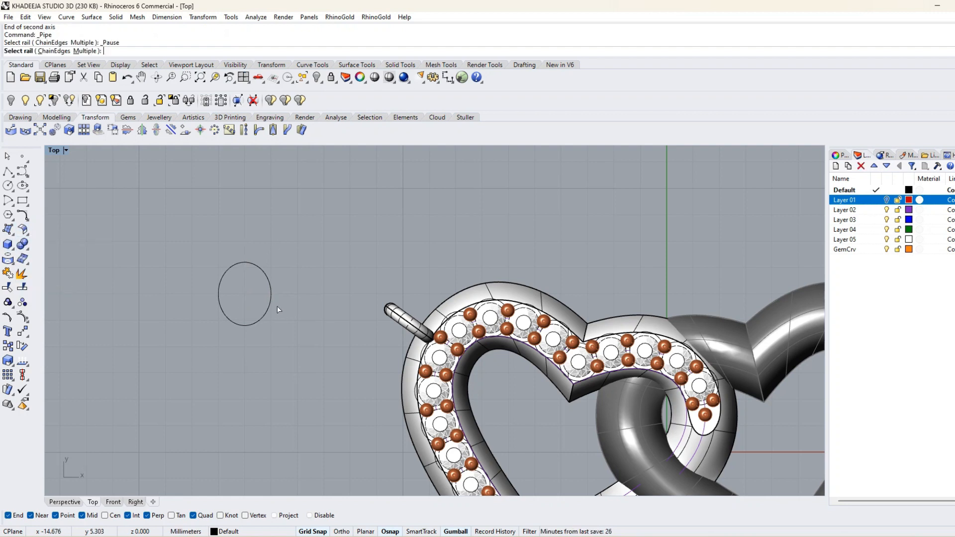
{"action": "left_click", "coordinate": [271, 295]}
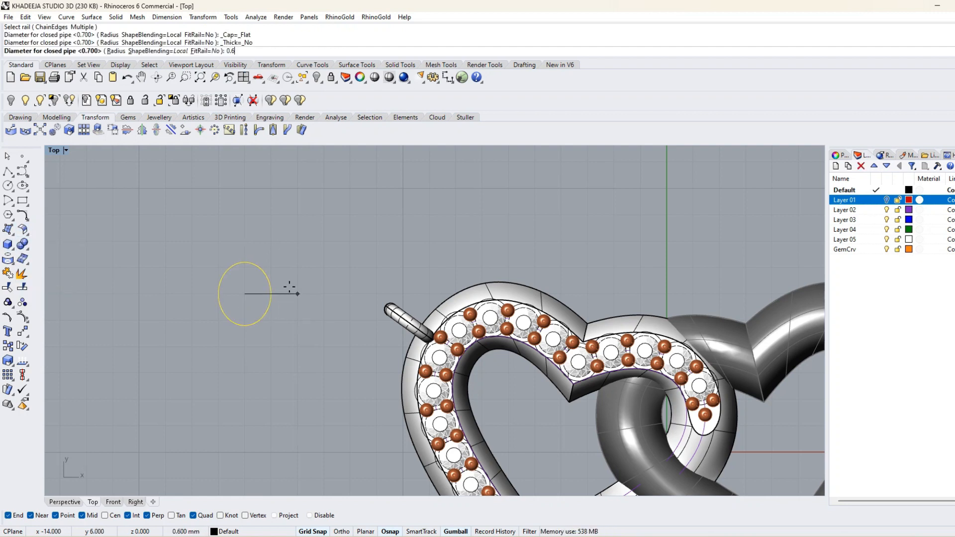
{"action": "key", "text": "Return"}
{"action": "key", "text": "Return"}
Duplicate the oval link just beyond the original along Y and rotate the copy upright, perpendicular to the first link.
{"action": "left_click_drag", "start_coordinate": [171, 236], "coordinate": [315, 405]}
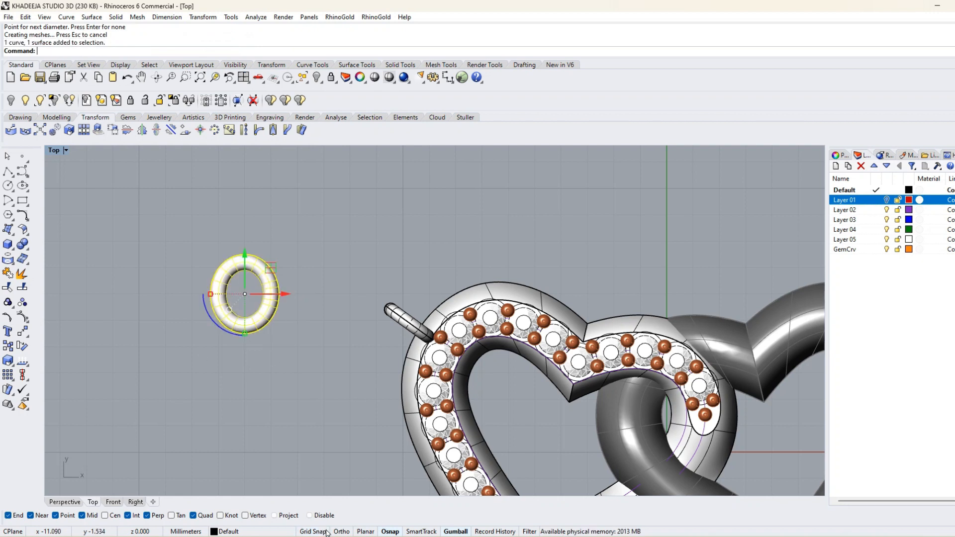
{"action": "left_click_drag", "start_coordinate": [214, 296], "coordinate": [221, 295]}
{"action": "left_click_drag", "start_coordinate": [244, 262], "coordinate": [244, 233]}
{"action": "key", "text": "alt"}
{"action": "double_click", "coordinate": [53, 150]}
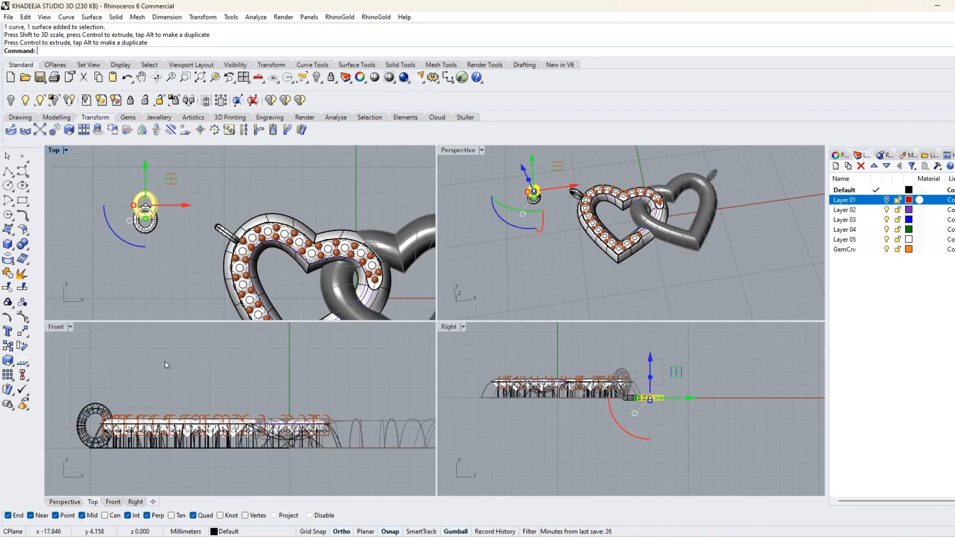
{"action": "scroll", "coordinate": [174, 383], "scroll_direction": "down", "scroll_amount": 8}
{"action": "right_click_drag", "start_coordinate": [145, 428], "coordinate": [240, 439]}
{"action": "left_click_drag", "start_coordinate": [166, 462], "coordinate": [178, 427]}
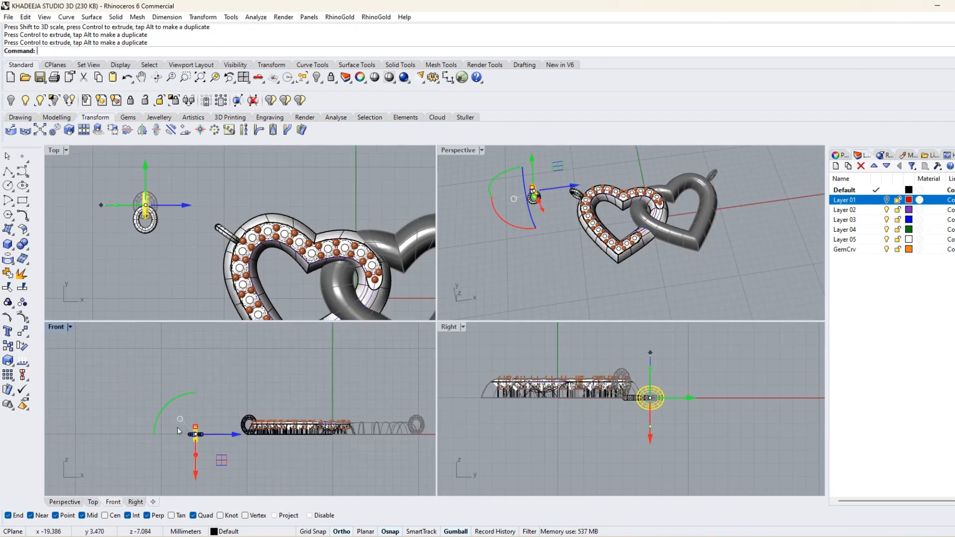
Interlock the two oval links and move the pair over to the left heart's jump ring.
{"action": "left_click", "coordinate": [184, 278]}
{"action": "left_click", "coordinate": [144, 209]}
{"action": "left_click_drag", "start_coordinate": [134, 254], "coordinate": [164, 180]}
{"action": "left_click", "coordinate": [178, 234]}
{"action": "right_click_drag", "start_coordinate": [178, 236], "coordinate": [168, 279]}
{"action": "left_click", "coordinate": [136, 271]}
{"action": "left_click_drag", "start_coordinate": [167, 254], "coordinate": [241, 256]}
Raise both oval links to the height of the left heart's jump ring.
{"action": "left_click", "coordinate": [512, 286]}
{"action": "scroll", "coordinate": [517, 289], "scroll_direction": "up", "scroll_amount": 3}
{"action": "right_click_drag", "start_coordinate": [523, 291], "coordinate": [636, 266]}
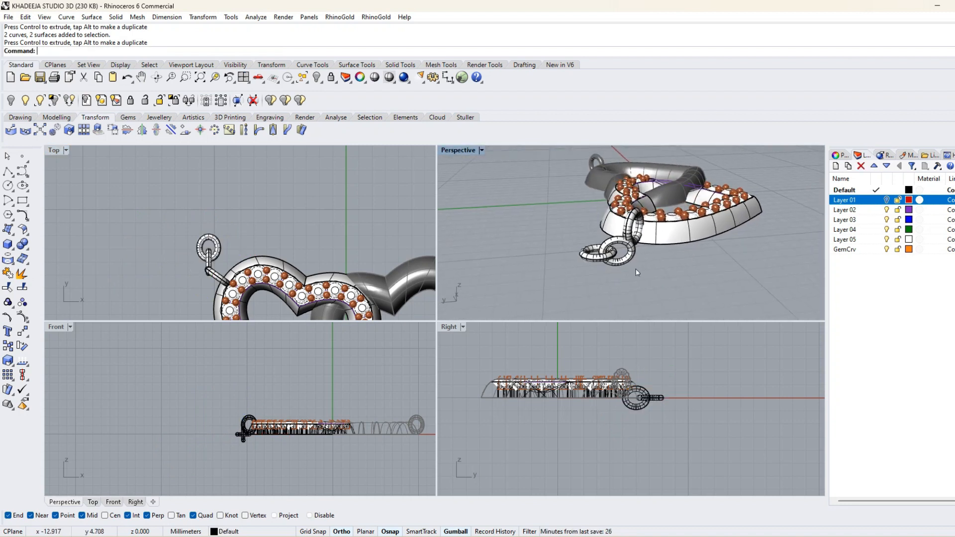
{"action": "left_click", "coordinate": [592, 255]}
{"action": "scroll", "coordinate": [657, 390], "scroll_direction": "up", "scroll_amount": 6}
{"action": "right_click_drag", "start_coordinate": [660, 382], "coordinate": [633, 415]}
{"action": "left_click_drag", "start_coordinate": [603, 404], "coordinate": [602, 372]}
{"action": "scroll", "coordinate": [249, 423], "scroll_direction": "up", "scroll_amount": 5}
{"action": "right_click_drag", "start_coordinate": [243, 426], "coordinate": [269, 405]}
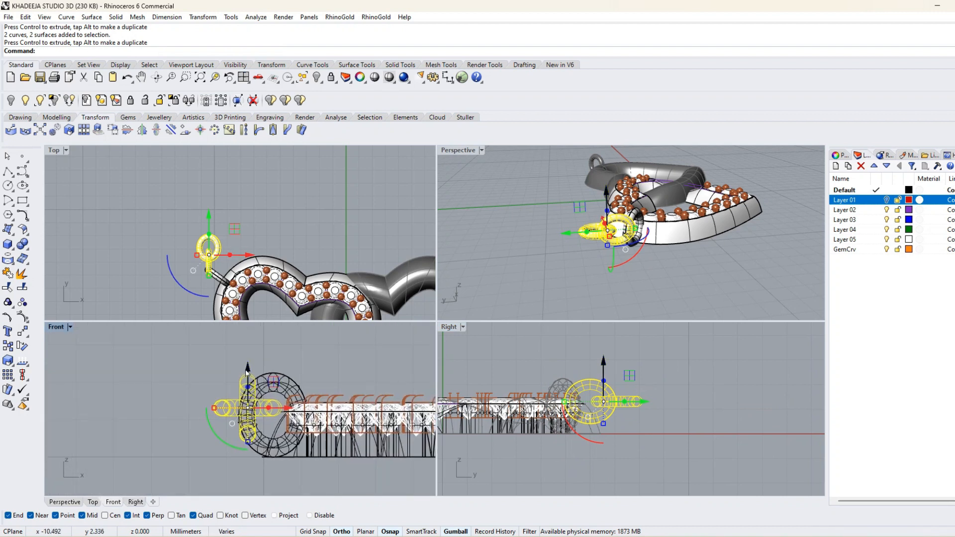
{"action": "left_click_drag", "start_coordinate": [247, 374], "coordinate": [247, 378]}
Shift the pair of links slightly along Y so it passes through the jump ring, and check the fit.
{"action": "scroll", "coordinate": [192, 278], "scroll_direction": "up", "scroll_amount": 4}
{"action": "left_click_drag", "start_coordinate": [221, 202], "coordinate": [221, 203]}
{"action": "left_click", "coordinate": [571, 317]}
{"action": "mouse_move", "coordinate": [627, 278]}
{"action": "right_mouse_down"}
{"action": "mouse_move", "coordinate": [581, 270]}
{"action": "mouse_move", "coordinate": [660, 294]}
{"action": "mouse_move", "coordinate": [755, 306]}
{"action": "mouse_move", "coordinate": [771, 296]}
{"action": "mouse_move", "coordinate": [614, 282]}
{"action": "right_mouse_up"}
{"action": "left_click", "coordinate": [602, 265]}
{"action": "left_click", "coordinate": [707, 273]}
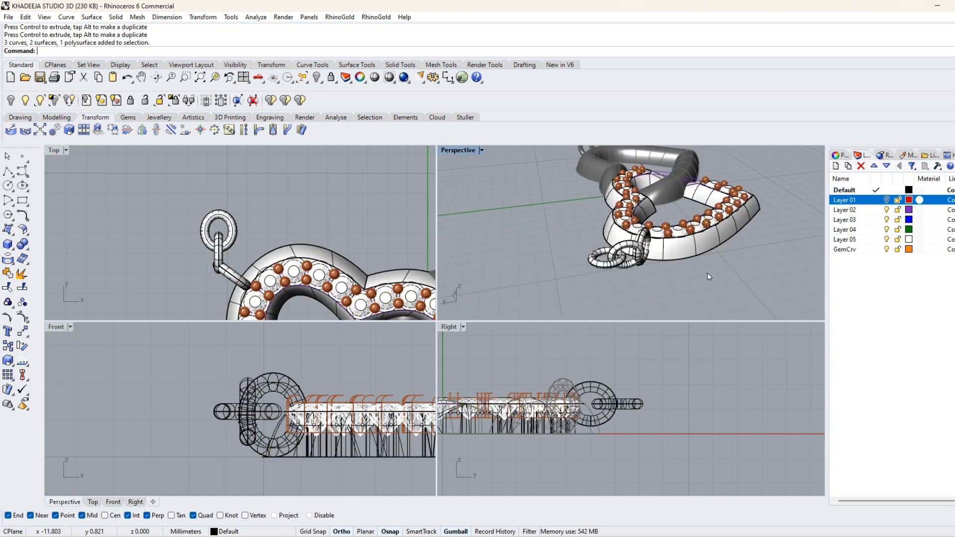
{"action": "left_click", "coordinate": [606, 264]}
{"action": "left_click_drag", "start_coordinate": [225, 212], "coordinate": [247, 221]}
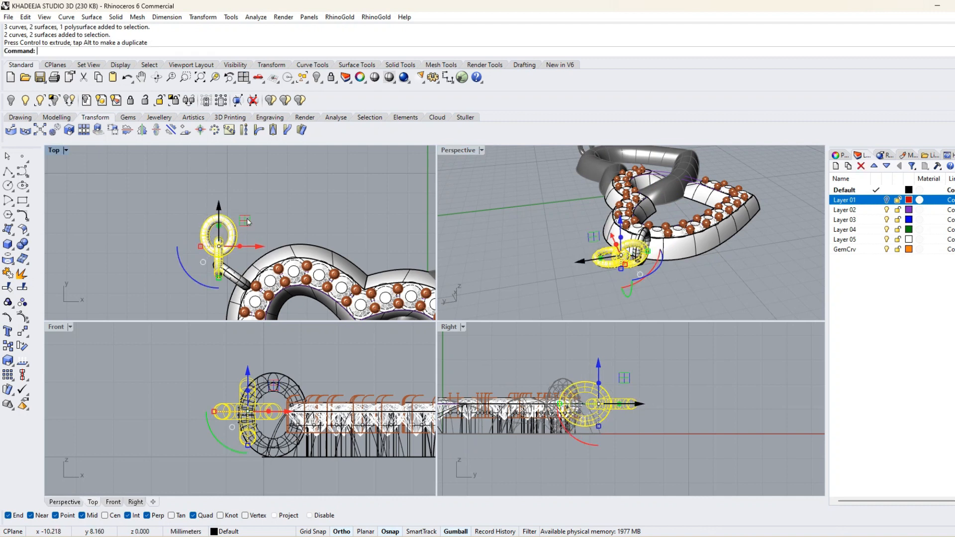
{"action": "left_click", "coordinate": [690, 278]}
{"action": "mouse_move", "coordinate": [690, 278]}
{"action": "right_mouse_down"}
{"action": "mouse_move", "coordinate": [617, 266]}
{"action": "mouse_move", "coordinate": [673, 274]}
{"action": "right_mouse_up"}
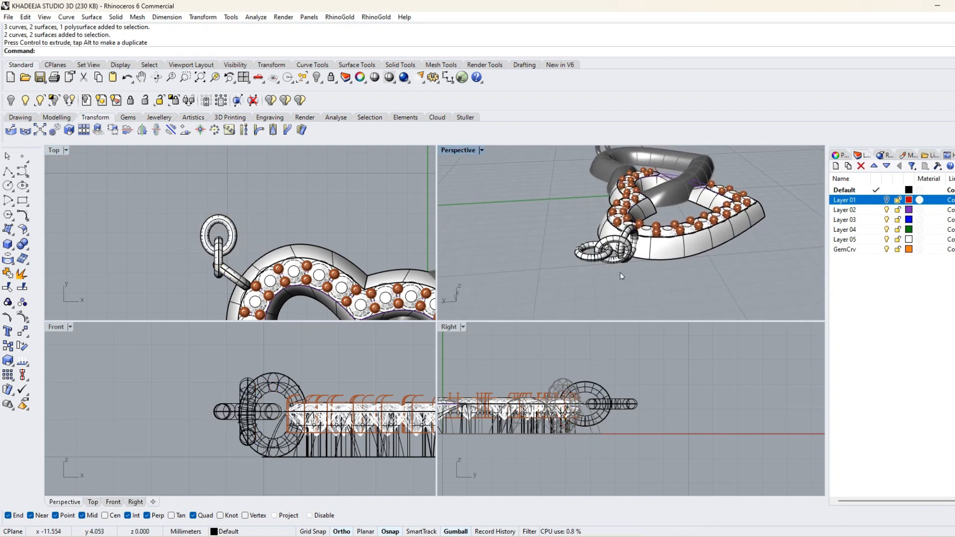
Flip the pair of links so the flat link hooks the jump ring and the upright link extends outward.
{"action": "left_click_drag", "start_coordinate": [211, 250], "coordinate": [158, 249]}
{"action": "key", "text": "ctrl+z"}
{"action": "left_click", "coordinate": [289, 226]}
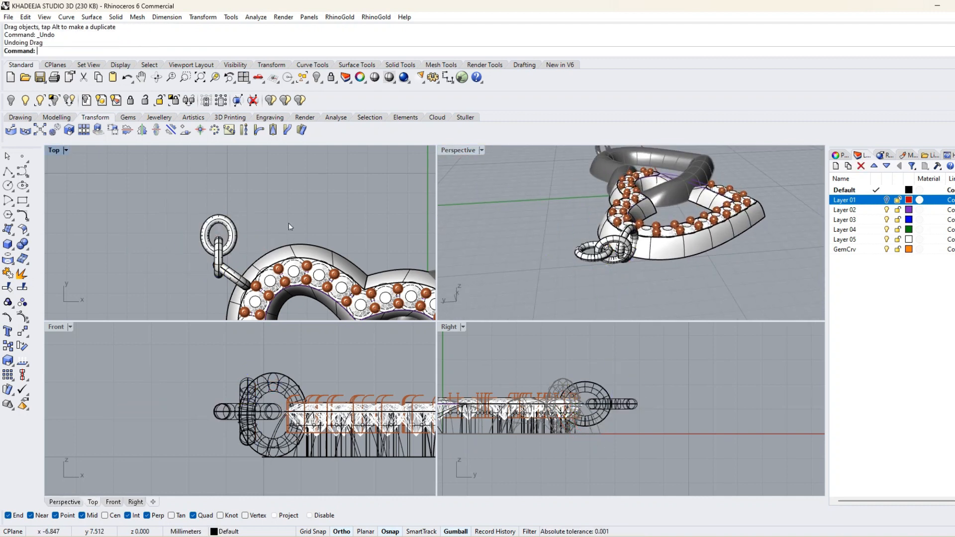
{"action": "left_click_drag", "start_coordinate": [171, 190], "coordinate": [170, 190]}
{"action": "left_click_drag", "start_coordinate": [195, 276], "coordinate": [247, 220]}
{"action": "left_click", "coordinate": [531, 292]}
{"action": "right_click_drag", "start_coordinate": [531, 292], "coordinate": [620, 285]}
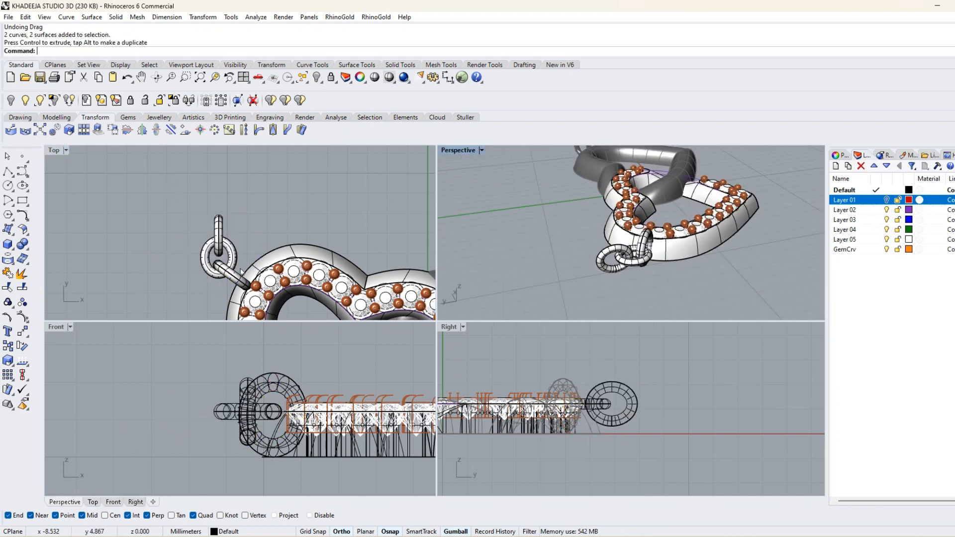
Adjust the single link's position within the pair and group the two oval links.
{"action": "scroll", "coordinate": [235, 234], "scroll_direction": "up", "scroll_amount": 6}
{"action": "left_click_drag", "start_coordinate": [236, 249], "coordinate": [205, 189]}
{"action": "left_click", "coordinate": [571, 301]}
{"action": "right_click_drag", "start_coordinate": [571, 300], "coordinate": [654, 270]}
{"action": "scroll", "coordinate": [263, 269], "scroll_direction": "down", "scroll_amount": 6}
{"action": "right_click_drag", "start_coordinate": [262, 267], "coordinate": [256, 300]}
{"action": "left_click_drag", "start_coordinate": [252, 299], "coordinate": [144, 252]}
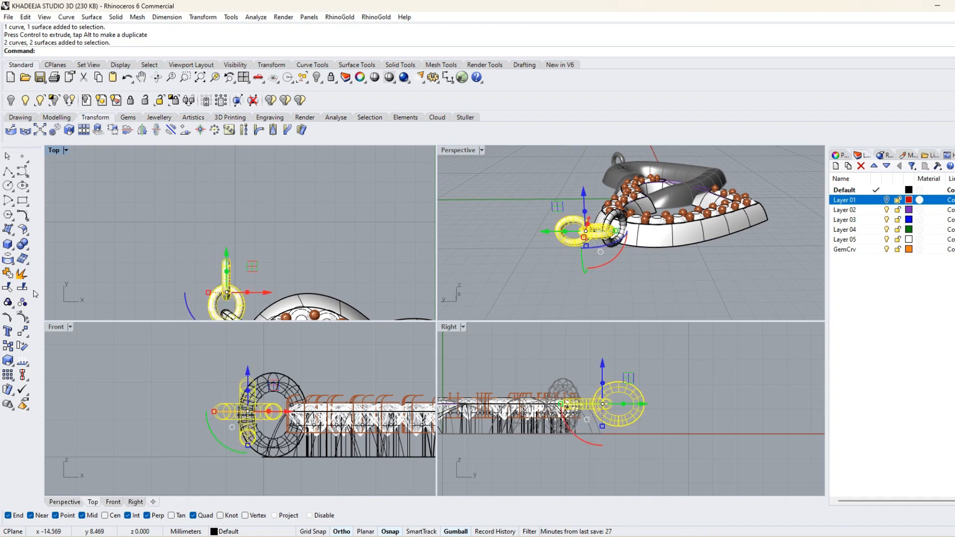
{"action": "left_click", "coordinate": [8, 301]}
Copy the grouped pair of links along Y and duplicate the resulting four links to continue the chain.
{"action": "scroll", "coordinate": [227, 276], "scroll_direction": "down", "scroll_amount": 5}
{"action": "left_click_drag", "start_coordinate": [229, 248], "coordinate": [230, 219]}
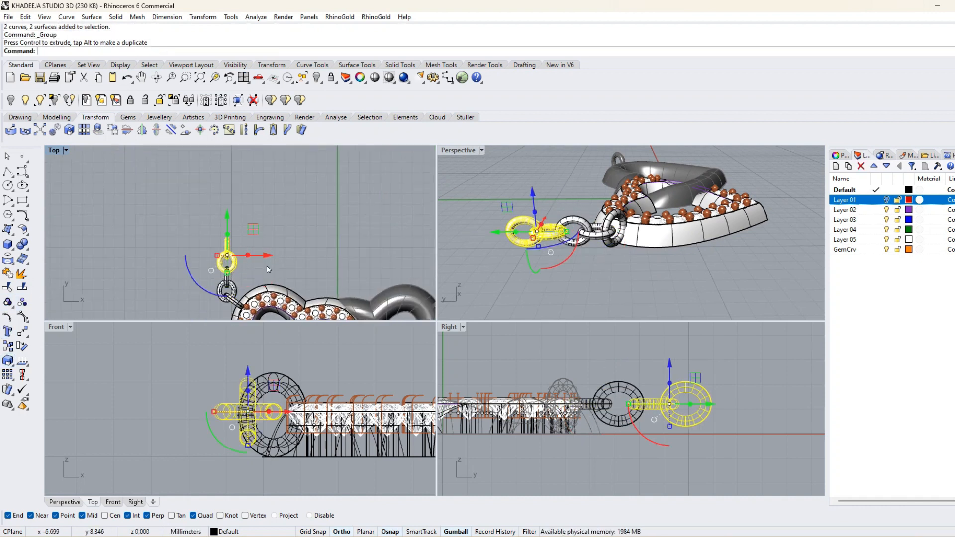
{"action": "left_click", "coordinate": [235, 291], "text": "shift"}
{"action": "scroll", "coordinate": [237, 259], "scroll_direction": "down", "scroll_amount": 4}
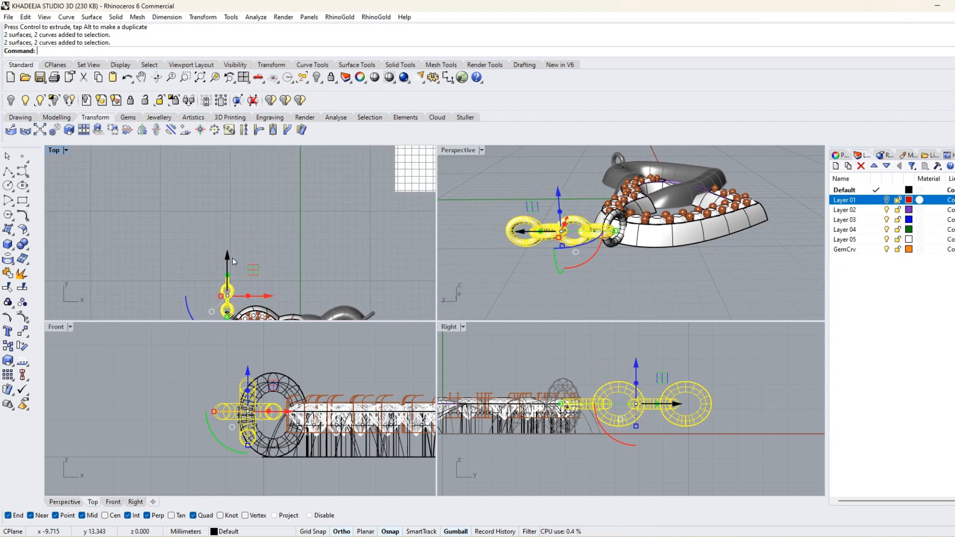
{"action": "left_click_drag", "start_coordinate": [229, 251], "coordinate": [236, 182]}
{"action": "key", "text": "alt"}
Duplicate all eight chain links along Y to double the chain's length.
{"action": "scroll", "coordinate": [250, 244], "scroll_direction": "down", "scroll_amount": 4}
{"action": "left_click", "coordinate": [262, 262]}
{"action": "left_click", "coordinate": [240, 280]}
{"action": "left_click", "coordinate": [249, 277]}
{"action": "left_click", "coordinate": [282, 252]}
{"action": "scroll", "coordinate": [282, 253], "scroll_direction": "down", "scroll_amount": 5}
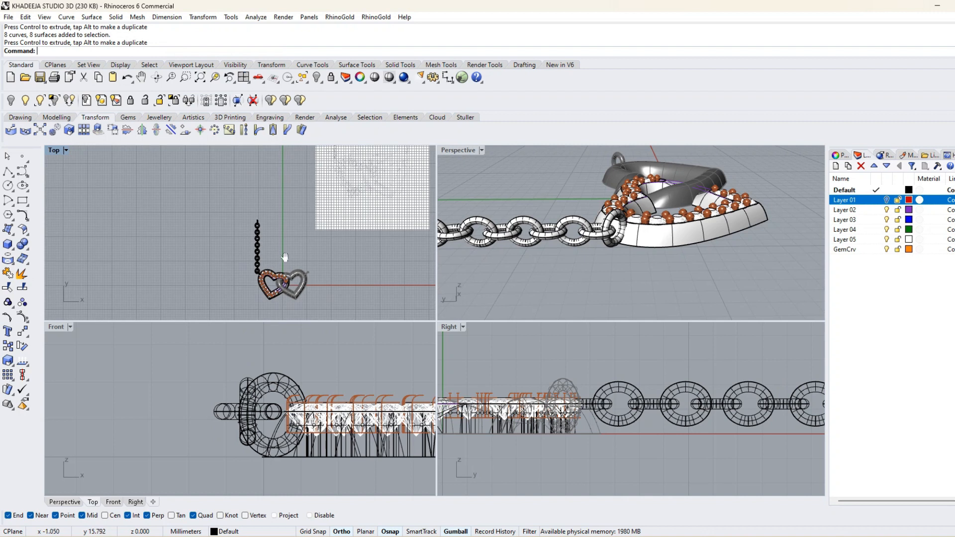
Try to move part of the chain farther along Y to extend it.
{"action": "right_click_drag", "start_coordinate": [265, 244], "coordinate": [272, 264]}
{"action": "scroll", "coordinate": [272, 264], "scroll_direction": "up", "scroll_amount": 7}
{"action": "left_click_drag", "start_coordinate": [232, 242], "coordinate": [219, 204]}
{"action": "scroll", "coordinate": [257, 233], "scroll_direction": "up", "scroll_amount": 4}
{"action": "scroll", "coordinate": [259, 233], "scroll_direction": "down", "scroll_amount": 4}
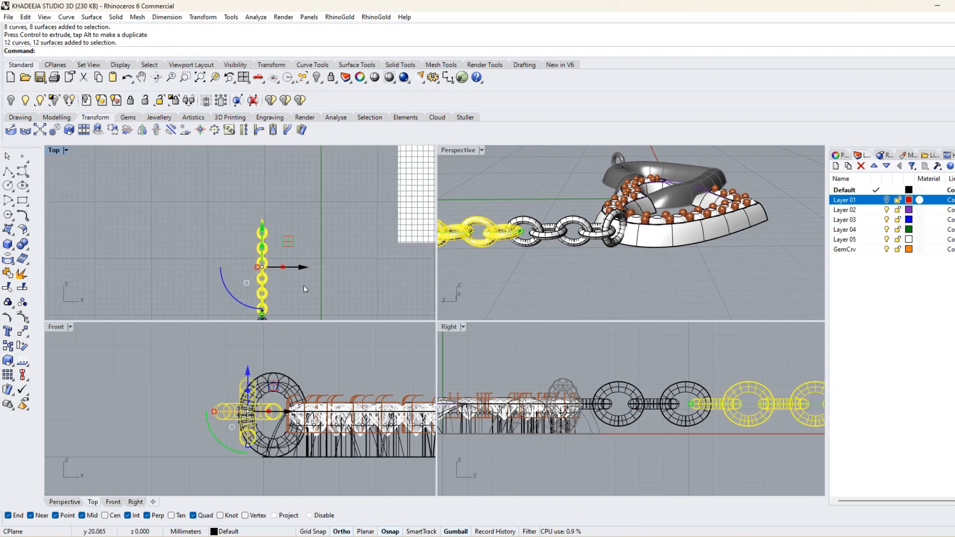
{"action": "left_click", "coordinate": [303, 285]}
{"action": "left_click_drag", "start_coordinate": [291, 293], "coordinate": [217, 192]}
{"action": "left_click_drag", "start_coordinate": [265, 222], "coordinate": [266, 199]}
{"action": "key", "text": "ctrl+z"}
Copy eight of the chain links along Y onto the chain's far end.
{"action": "scroll", "coordinate": [315, 258], "scroll_direction": "down", "scroll_amount": 4}
{"action": "mouse_move", "coordinate": [313, 275]}
{"action": "right_mouse_down"}
{"action": "mouse_move", "coordinate": [278, 254]}
{"action": "mouse_move", "coordinate": [308, 287]}
{"action": "right_mouse_up"}
{"action": "scroll", "coordinate": [281, 252], "scroll_direction": "down", "scroll_amount": 4}
{"action": "scroll", "coordinate": [272, 258], "scroll_direction": "up", "scroll_amount": 8}
{"action": "left_click_drag", "start_coordinate": [251, 244], "coordinate": [285, 189]}
{"action": "left_click", "coordinate": [333, 266]}
{"action": "scroll", "coordinate": [333, 266], "scroll_direction": "down", "scroll_amount": 7}
{"action": "right_click_drag", "start_coordinate": [328, 303], "coordinate": [289, 261]}
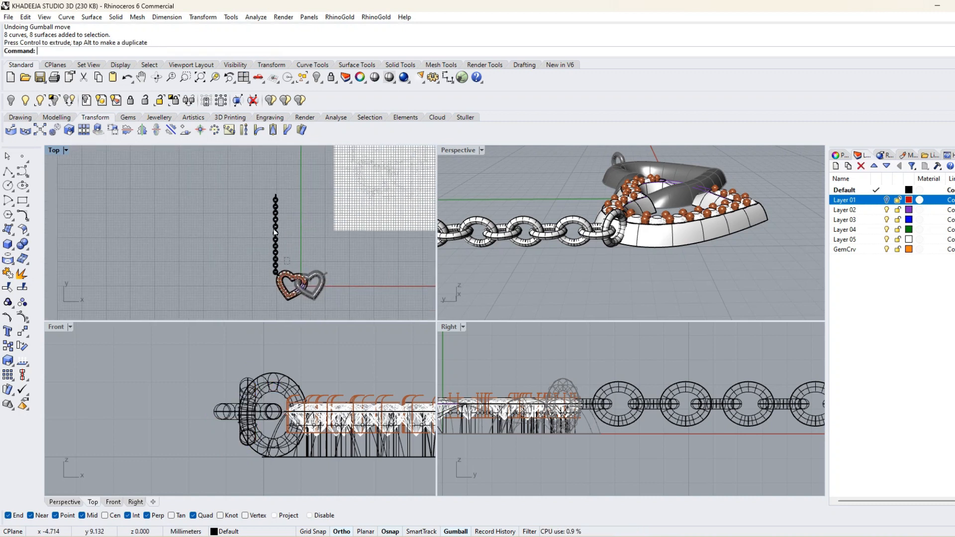
Select every link of the left chain and group them together.
{"action": "left_click_drag", "start_coordinate": [274, 229], "coordinate": [251, 188]}
{"action": "scroll", "coordinate": [273, 274], "scroll_direction": "up", "scroll_amount": 14}
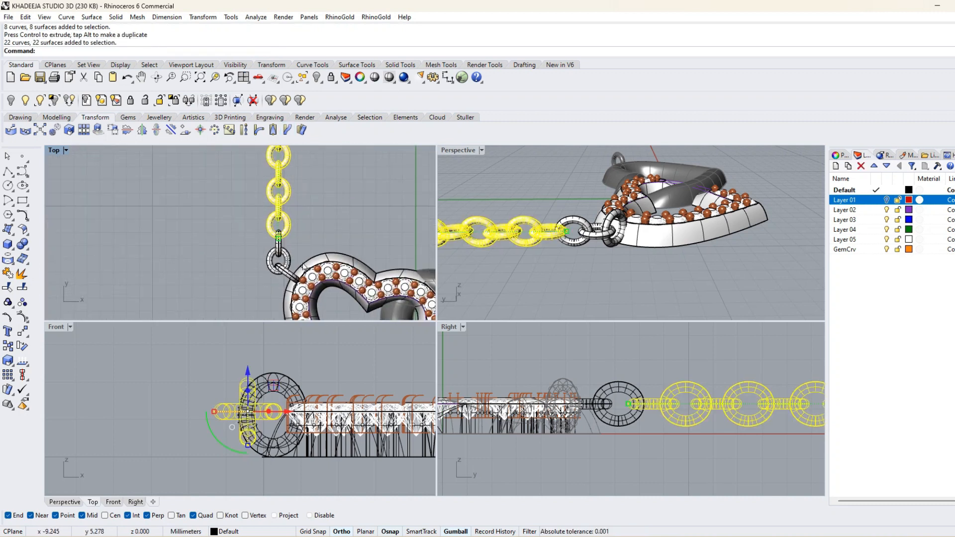
{"action": "left_click", "coordinate": [275, 239], "text": "shift"}
{"action": "scroll", "coordinate": [271, 249], "scroll_direction": "down", "scroll_amount": 10}
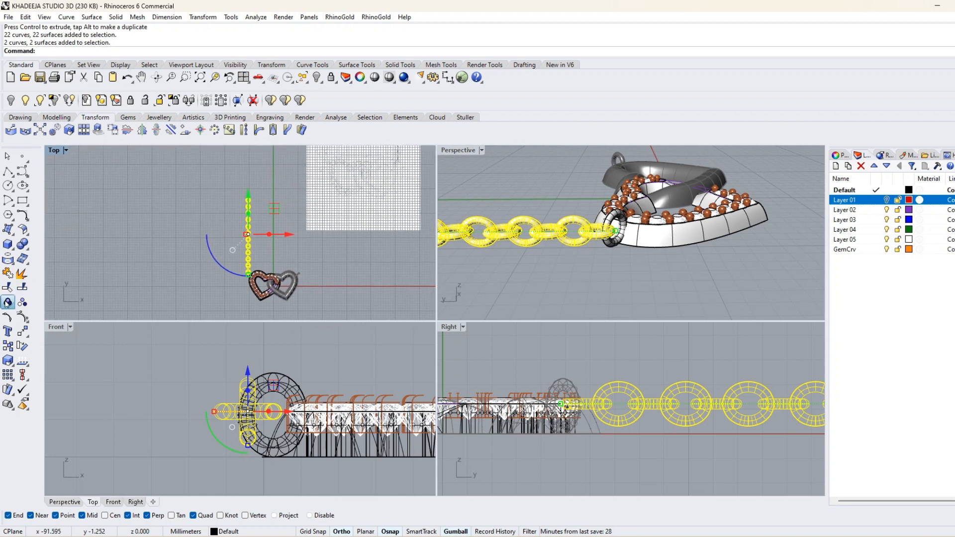
Mirror the left chain to the right heart across the vertical plane through the origin (0).
{"action": "left_click", "coordinate": [208, 18]}
{"action": "left_click", "coordinate": [215, 98]}
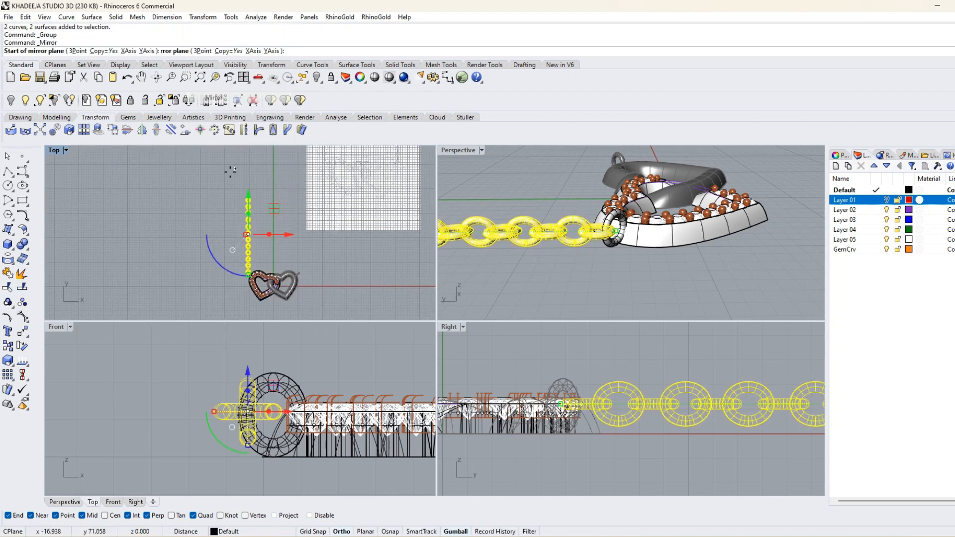
{"action": "type", "text": "0"}
{"action": "key", "text": "Return"}
{"action": "left_click", "coordinate": [270, 200]}
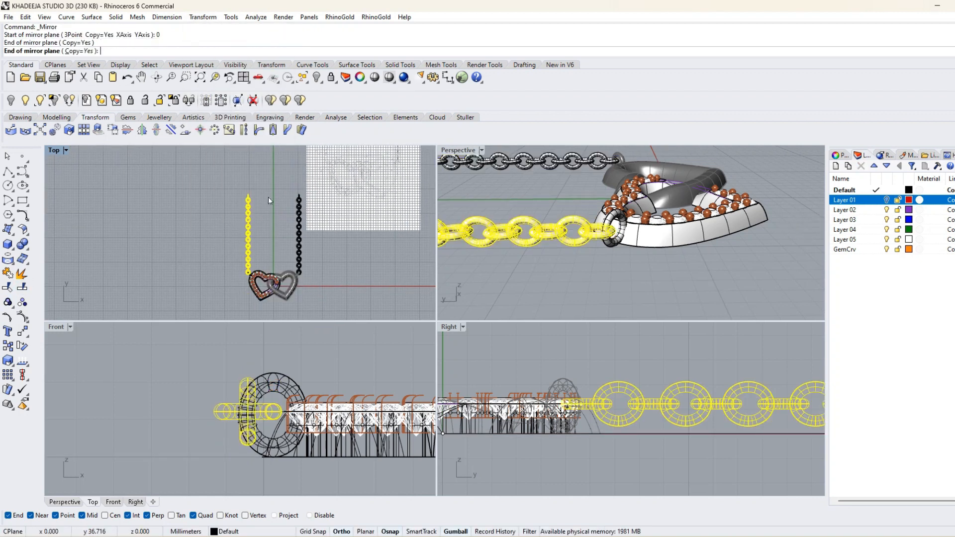
{"action": "key", "text": "Escape"}
Unlock all locked objects, including the right heart and its jump ring.
{"action": "scroll", "coordinate": [571, 214], "scroll_direction": "down", "scroll_amount": 5}
{"action": "right_click_drag", "start_coordinate": [572, 214], "coordinate": [488, 243]}
{"action": "left_click", "coordinate": [329, 79]}
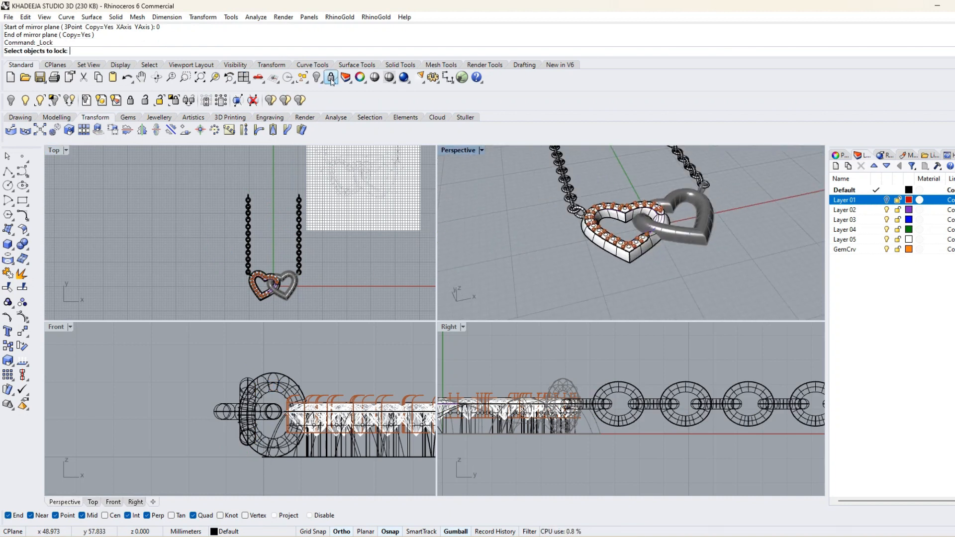
{"action": "right_click", "coordinate": [330, 79]}
{"action": "scroll", "coordinate": [592, 206], "scroll_direction": "down", "scroll_amount": 6}
{"action": "right_click_drag", "start_coordinate": [591, 206], "coordinate": [637, 275]}
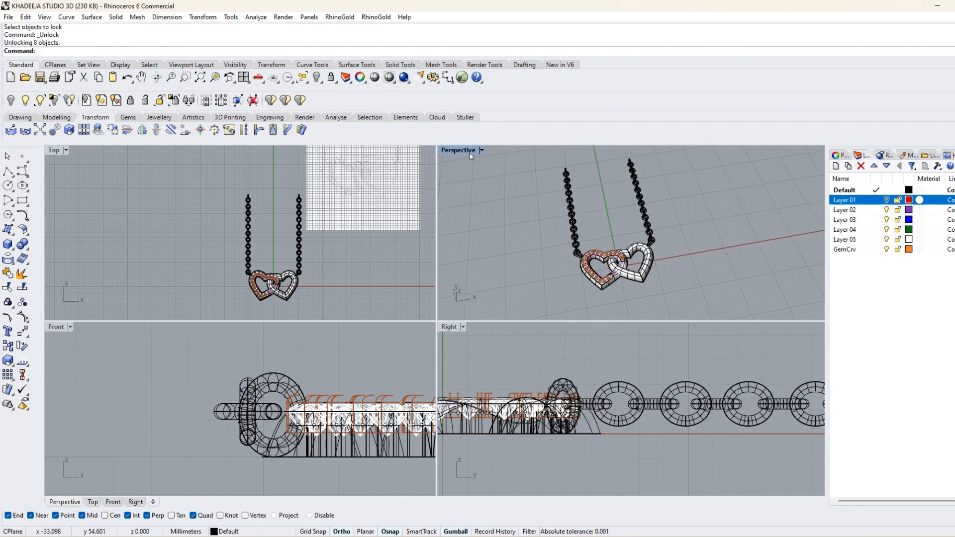
In the maximized perspective view, hide all curves and all point objects.
{"action": "double_click", "coordinate": [469, 153]}
{"action": "right_click_drag", "start_coordinate": [518, 237], "coordinate": [528, 266], "text": "shift"}
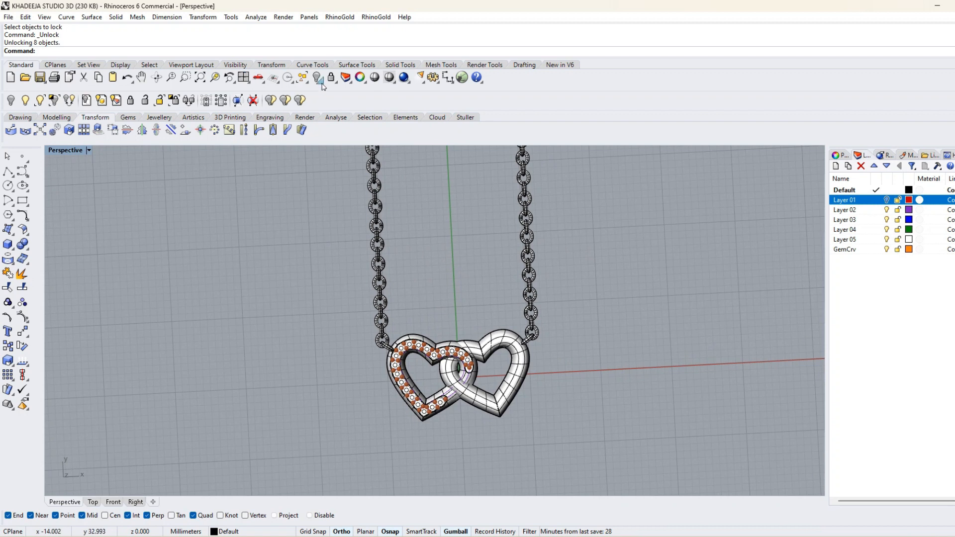
{"action": "left_click", "coordinate": [307, 83]}
{"action": "left_click", "coordinate": [346, 155]}
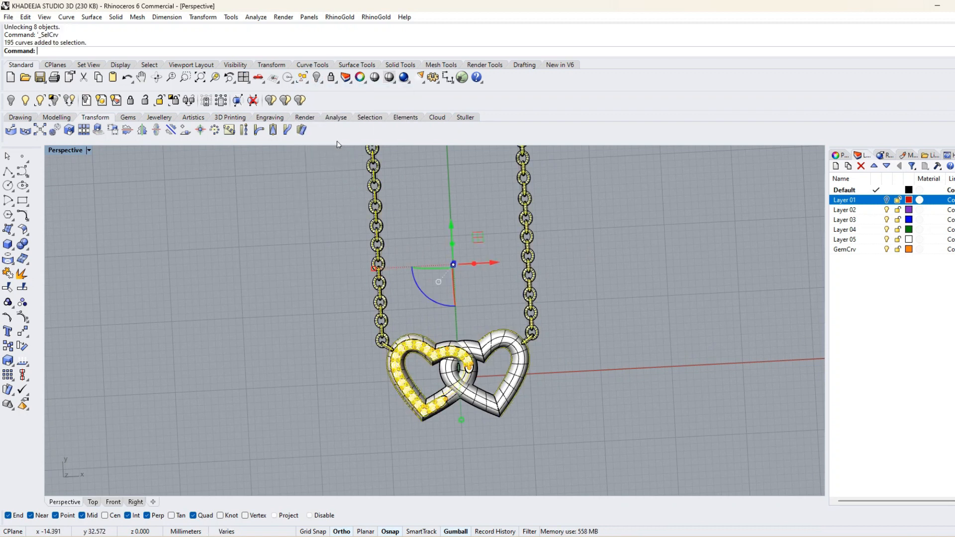
{"action": "left_click", "coordinate": [314, 78]}
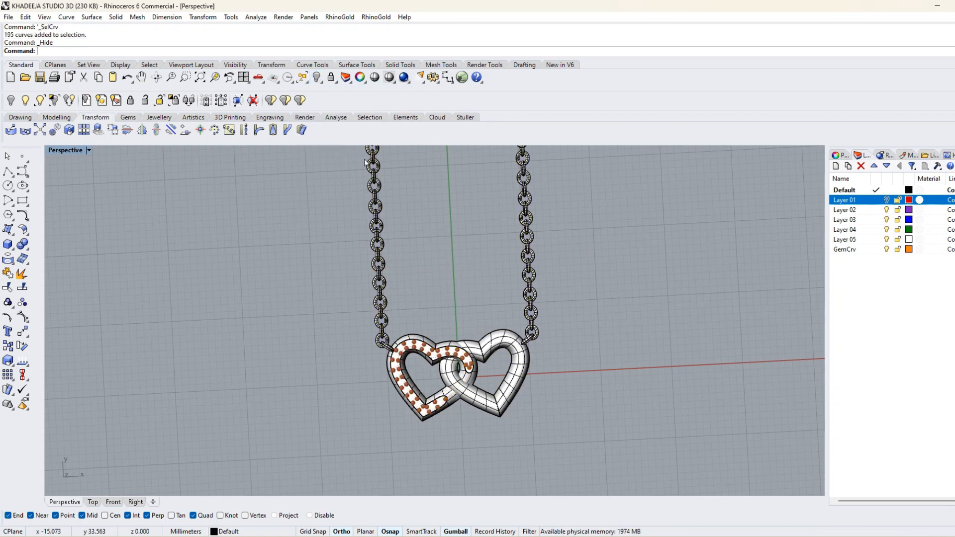
{"action": "left_click", "coordinate": [307, 83]}
{"action": "left_click", "coordinate": [303, 128]}
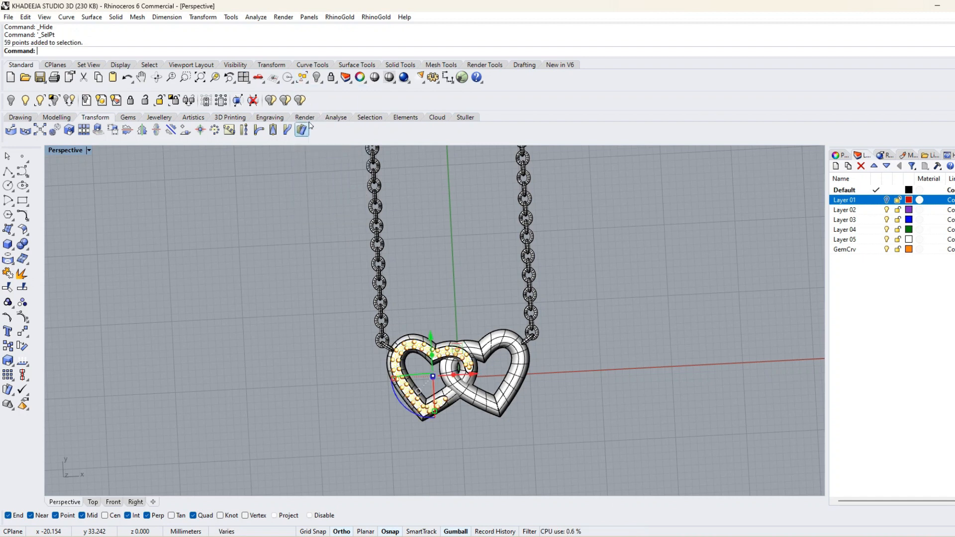
{"action": "left_click", "coordinate": [314, 79]}
Set the edge fillet radius to 0.2 for rounding the back edges of the hearts.
{"action": "right_click_drag", "start_coordinate": [318, 305], "coordinate": [485, 263]}
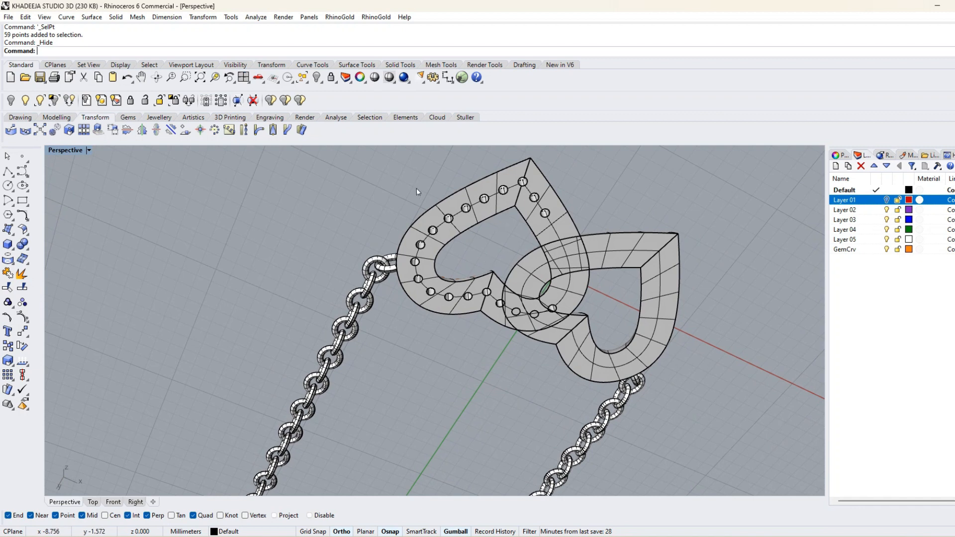
{"action": "left_click", "coordinate": [202, 17]}
{"action": "mouse_move", "coordinate": [115, 17]}
{"action": "mouse_move", "coordinate": [177, 277]}
{"action": "left_click", "coordinate": [240, 276]}
{"action": "type", "text": "0.2"}
{"action": "key", "text": "Return"}
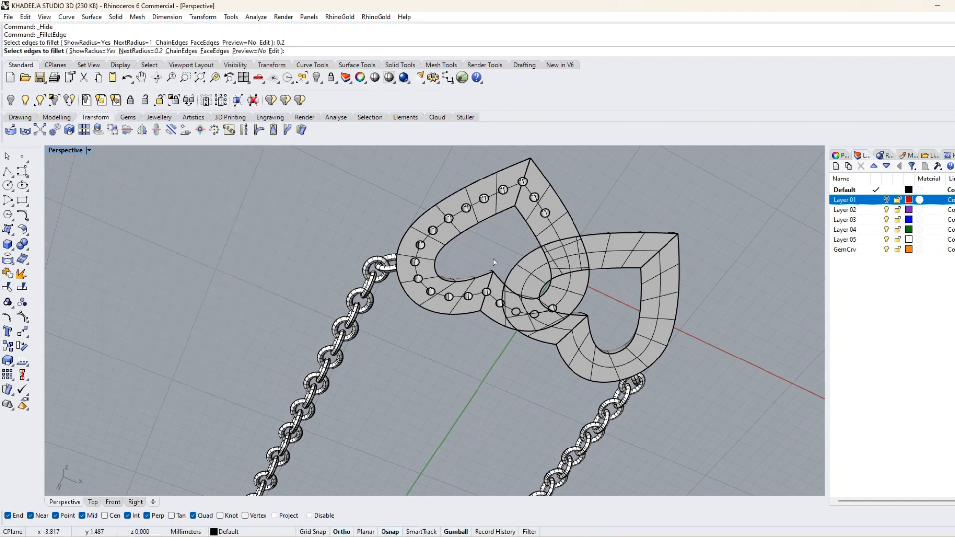
Try to fillet the left heart's inner and outer back edges together.
{"action": "left_click", "coordinate": [490, 220]}
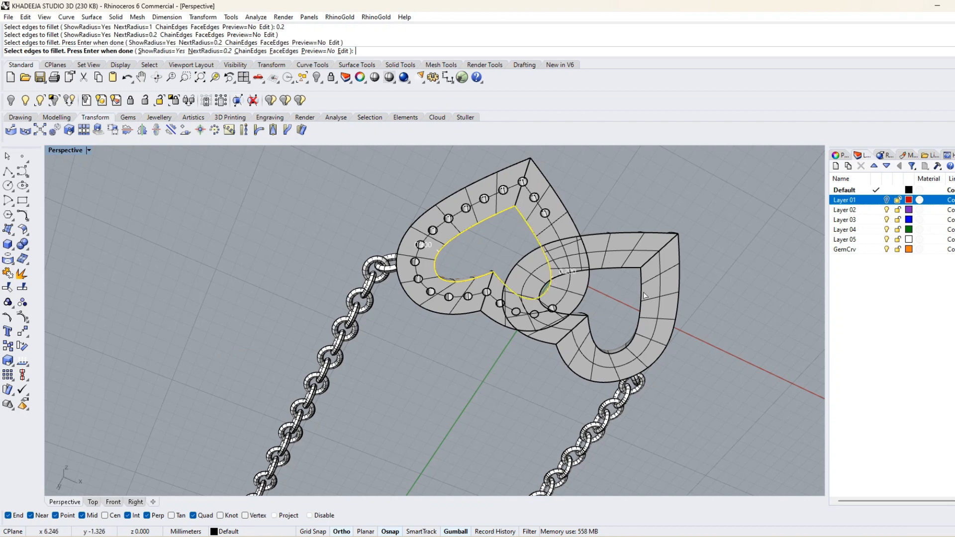
{"action": "left_click", "coordinate": [550, 186]}
{"action": "left_click", "coordinate": [513, 165]}
{"action": "scroll", "coordinate": [517, 165], "scroll_direction": "down", "scroll_amount": 6}
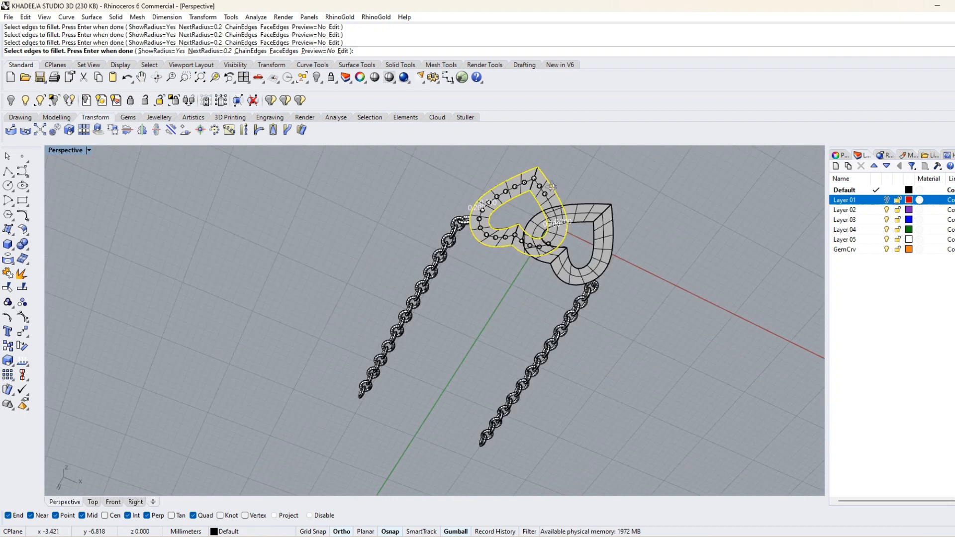
{"action": "right_click_drag", "start_coordinate": [343, 480], "coordinate": [383, 428]}
{"action": "key", "text": "Return"}
Fillet the left heart's inner back edge with the 0.2 radius.
{"action": "key", "text": "Return"}
{"action": "right_click_drag", "start_coordinate": [476, 384], "coordinate": [496, 234]}
{"action": "scroll", "coordinate": [498, 224], "scroll_direction": "up", "scroll_amount": 4}
{"action": "key", "text": "ctrl+z"}
{"action": "key", "text": "Return"}
{"action": "left_click", "coordinate": [438, 285]}
{"action": "key", "text": "Return"}
{"action": "left_click", "coordinate": [449, 287]}
{"action": "key", "text": "Return"}
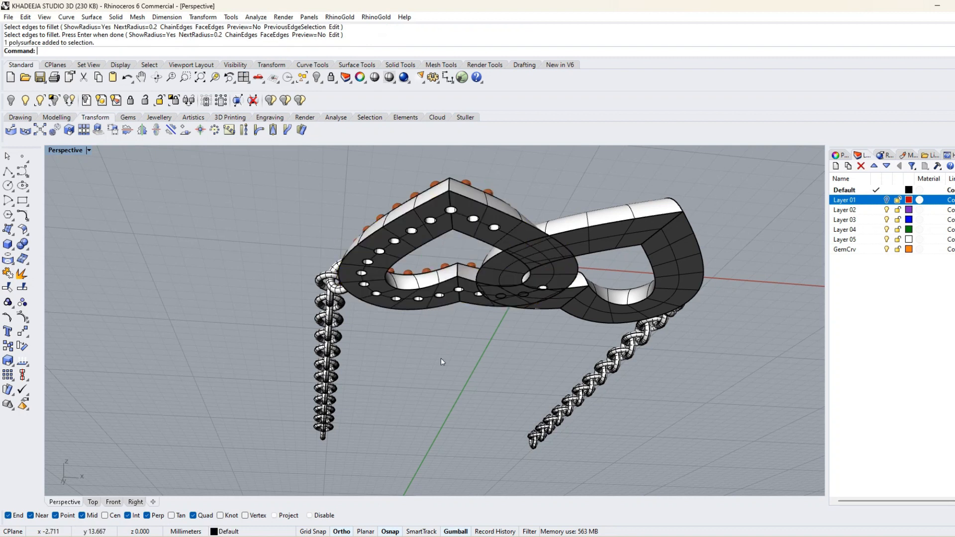
{"action": "left_click", "coordinate": [464, 281]}
{"action": "key", "text": "Return"}
{"action": "key", "text": "Return"}
Select the right heart's surfaces and join them into one closed polysurface.
{"action": "right_click_drag", "start_coordinate": [473, 326], "coordinate": [565, 326]}
{"action": "left_click", "coordinate": [676, 268]}
{"action": "left_click_drag", "start_coordinate": [731, 272], "coordinate": [666, 243]}
{"action": "left_click", "coordinate": [9, 273]}
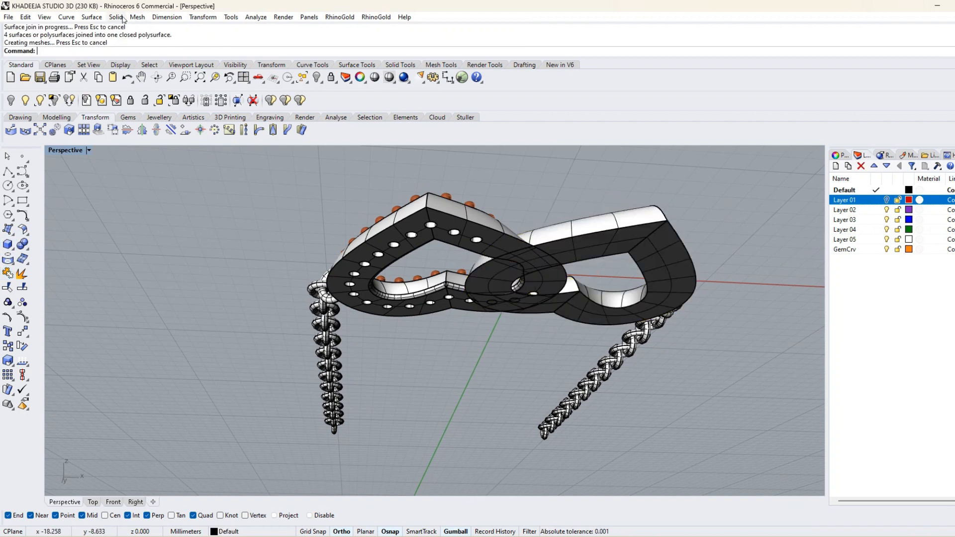
Fillet the right heart's inner back edge with the 0.2 radius.
{"action": "left_click", "coordinate": [116, 17]}
{"action": "mouse_move", "coordinate": [201, 279]}
{"action": "left_click", "coordinate": [265, 276]}
{"action": "left_click", "coordinate": [625, 256]}
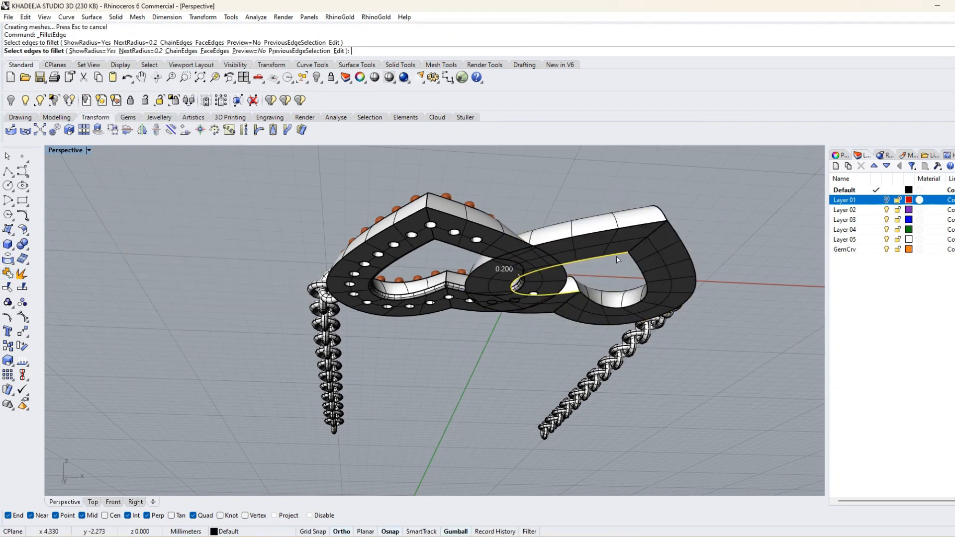
{"action": "key", "text": "Return"}
{"action": "key", "text": "Return"}
Select the hearts with their prongs and jump rings, leaving out both chains, and combine them with a Boolean union.
{"action": "right_click_drag", "start_coordinate": [560, 342], "coordinate": [505, 451]}
{"action": "scroll", "coordinate": [532, 400], "scroll_direction": "down", "scroll_amount": 7}
{"action": "scroll", "coordinate": [373, 378], "scroll_direction": "down", "scroll_amount": 6}
{"action": "left_click_drag", "start_coordinate": [430, 394], "coordinate": [430, 394]}
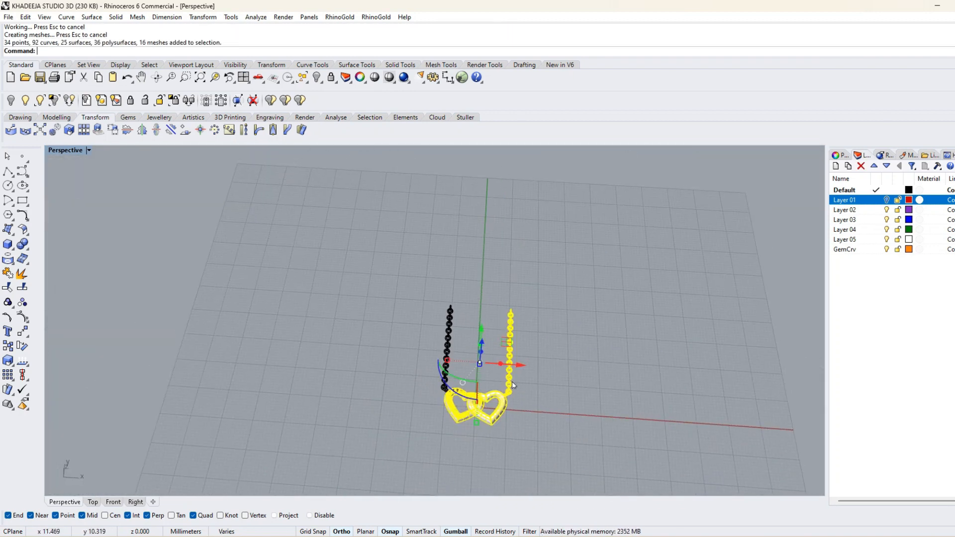
{"action": "scroll", "coordinate": [511, 381], "scroll_direction": "up", "scroll_amount": 7}
{"action": "left_click", "coordinate": [506, 359], "text": "ctrl"}
{"action": "right_click_drag", "start_coordinate": [433, 429], "coordinate": [463, 422]}
{"action": "scroll", "coordinate": [463, 423], "scroll_direction": "down", "scroll_amount": 4}
{"action": "left_click_drag", "start_coordinate": [508, 478], "coordinate": [411, 404]}
{"action": "left_click_drag", "start_coordinate": [507, 378], "coordinate": [460, 337], "text": "ctrl"}
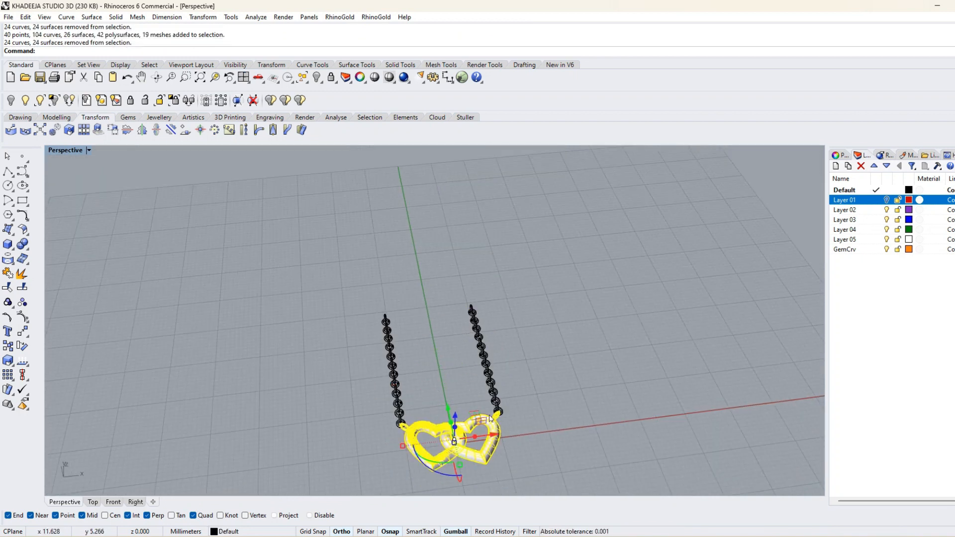
{"action": "scroll", "coordinate": [490, 417], "scroll_direction": "up", "scroll_amount": 3}
{"action": "left_click", "coordinate": [22, 244]}
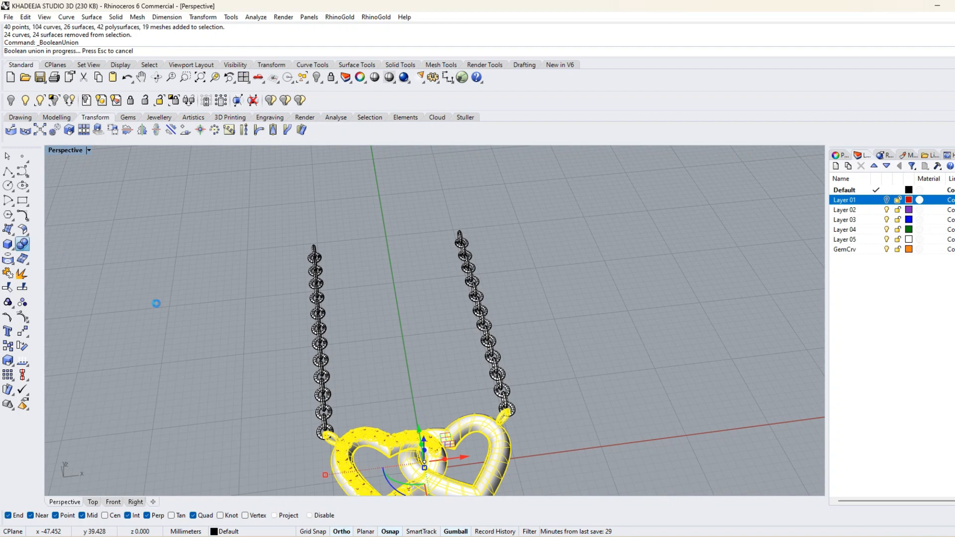
Inspect the joined hearts up close and set the perspective view's display mode to Rendered.
{"action": "right_click_drag", "start_coordinate": [226, 380], "coordinate": [299, 378]}
{"action": "scroll", "coordinate": [348, 406], "scroll_direction": "up", "scroll_amount": 9}
{"action": "scroll", "coordinate": [382, 378], "scroll_direction": "down", "scroll_amount": 10}
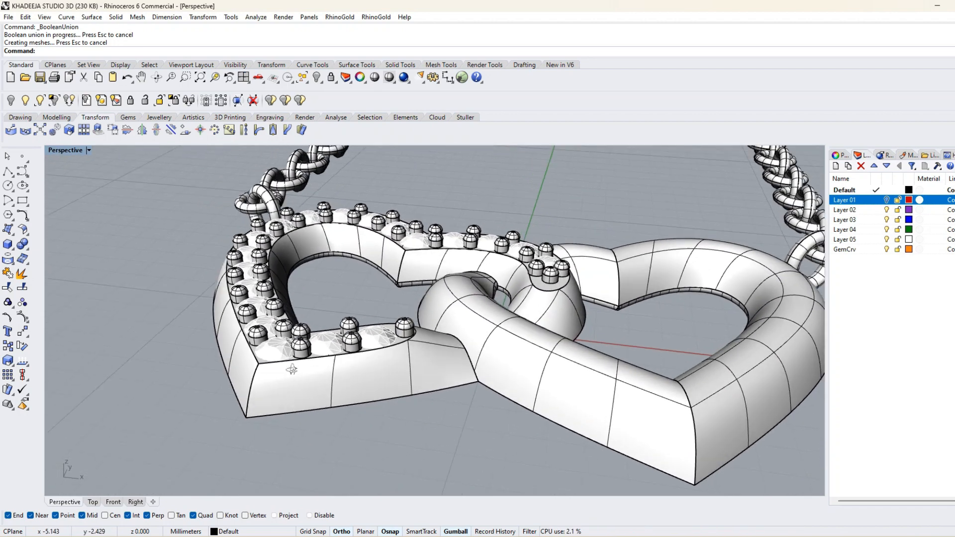
{"action": "right_click_drag", "start_coordinate": [382, 378], "coordinate": [416, 383]}
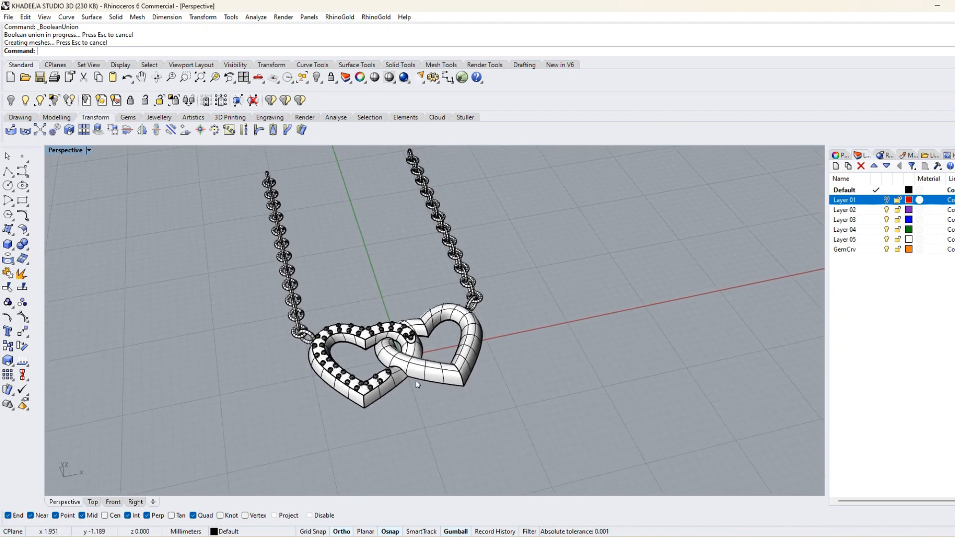
{"action": "left_click", "coordinate": [88, 150]}
{"action": "left_click", "coordinate": [115, 199]}
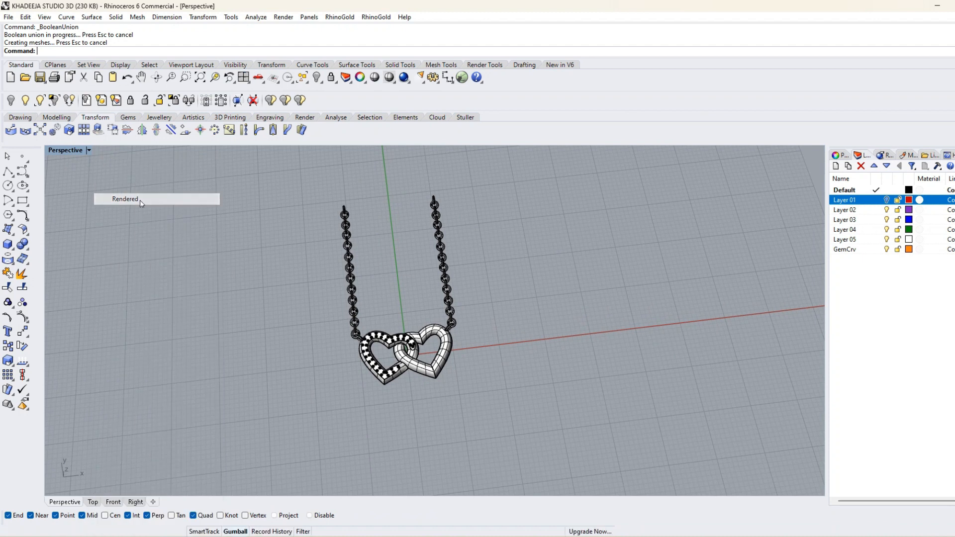
Select the whole necklace and rotate it upright so the pendant hangs vertically below its chains.
{"action": "right_click_drag", "start_coordinate": [474, 335], "coordinate": [592, 377]}
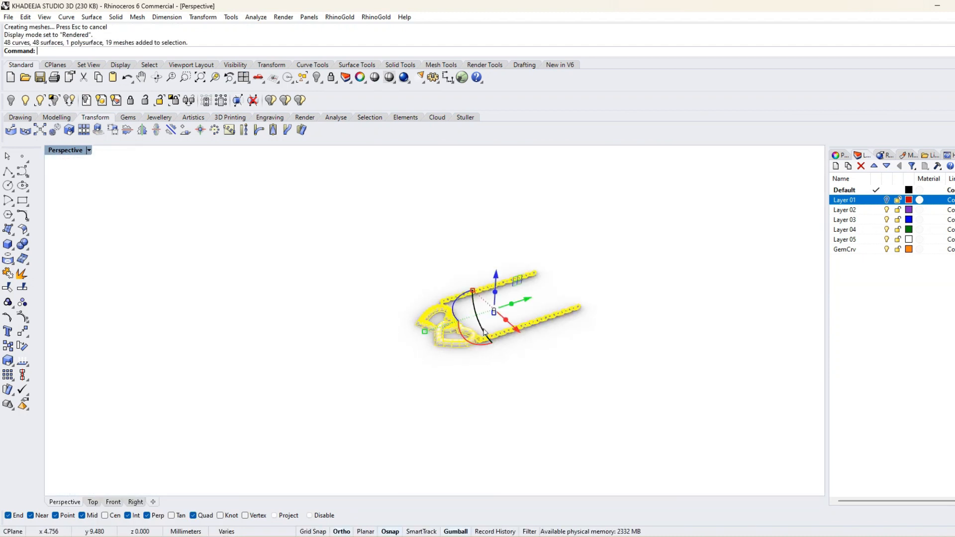
{"action": "left_click_drag", "start_coordinate": [490, 344], "coordinate": [502, 369]}
{"action": "right_click_drag", "start_coordinate": [444, 412], "coordinate": [496, 391]}
{"action": "scroll", "coordinate": [495, 391], "scroll_direction": "up", "scroll_amount": 5}
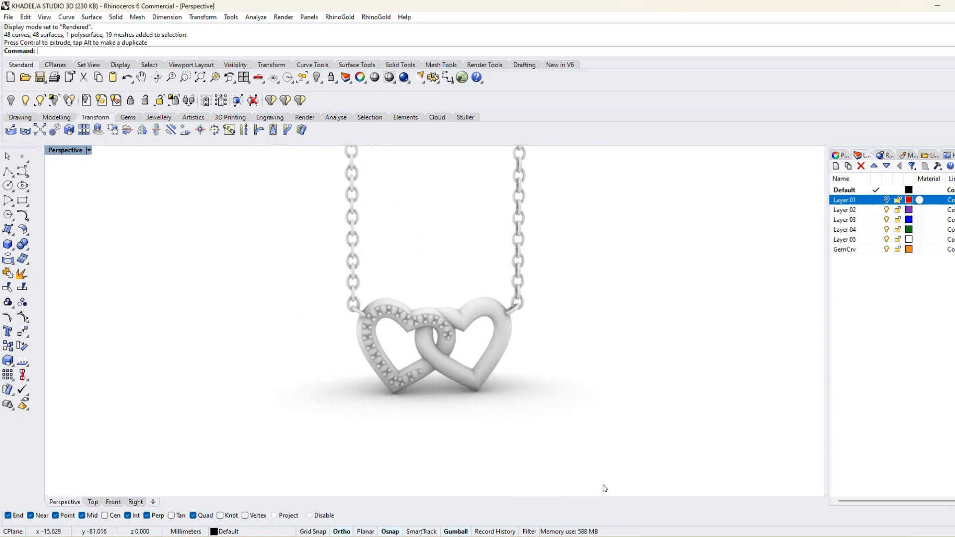